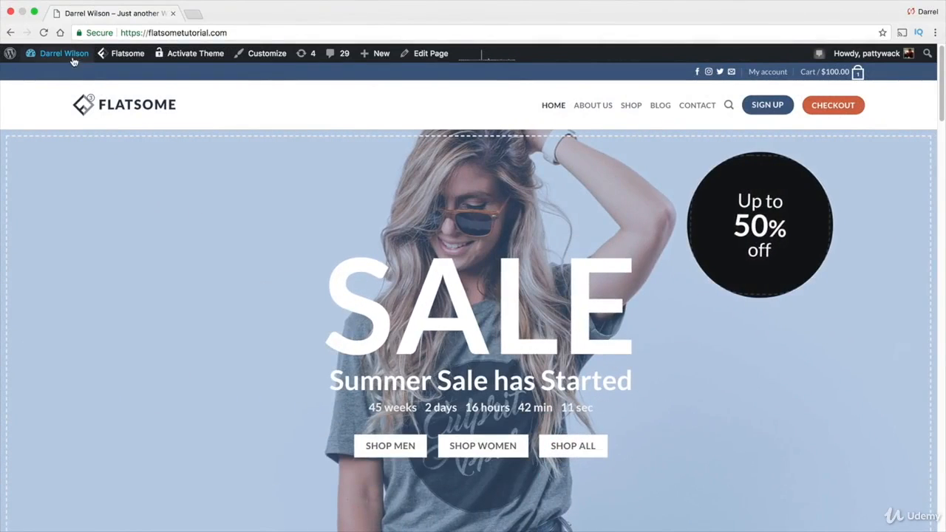
- Open the WooCommerce shipping settings from the site's WordPress dashboard
mouse_move(60, 53)
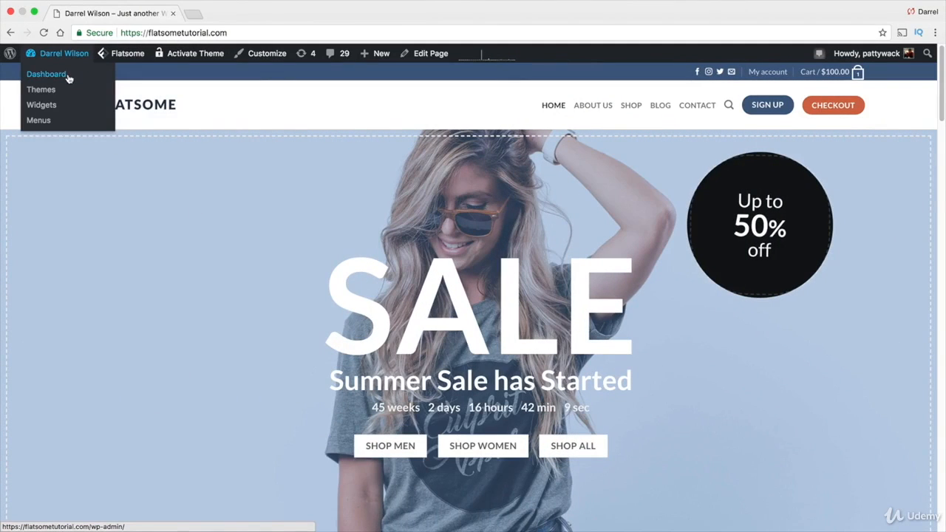
left_click(46, 74)
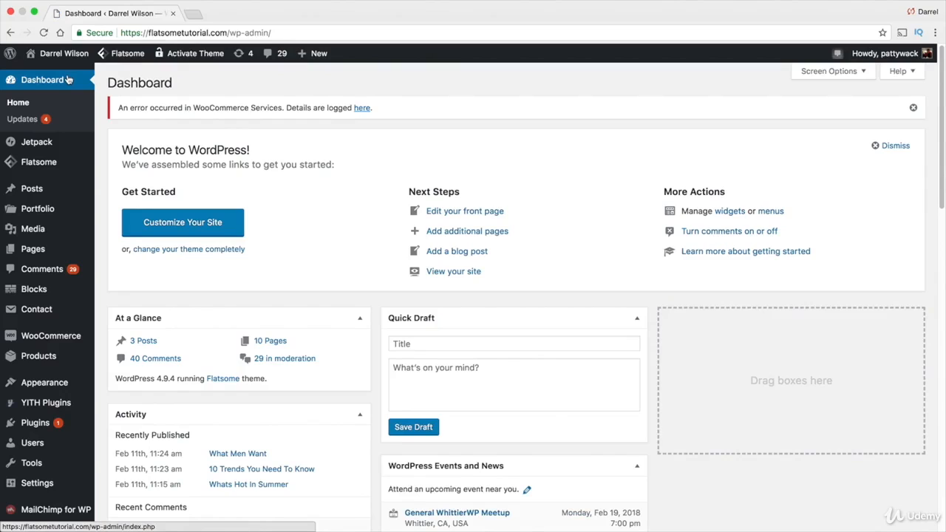
mouse_move(82, 336)
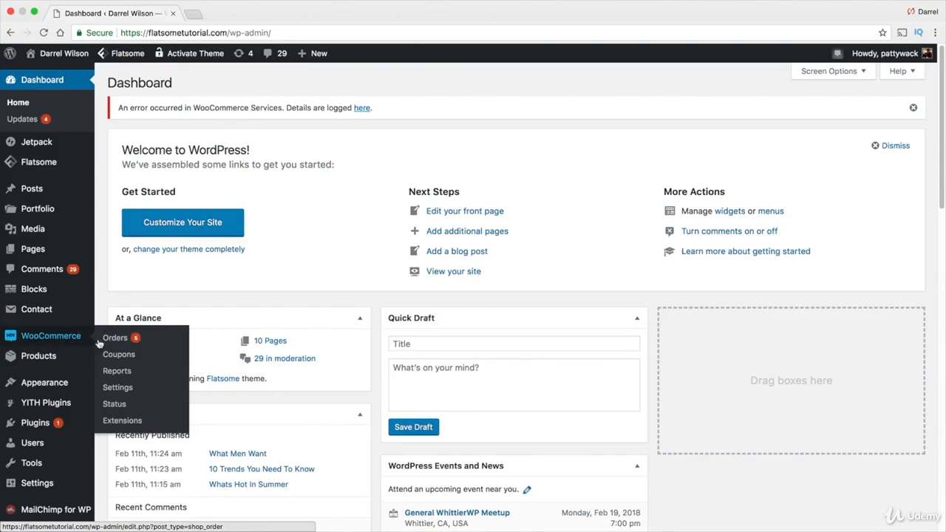
left_click(131, 387)
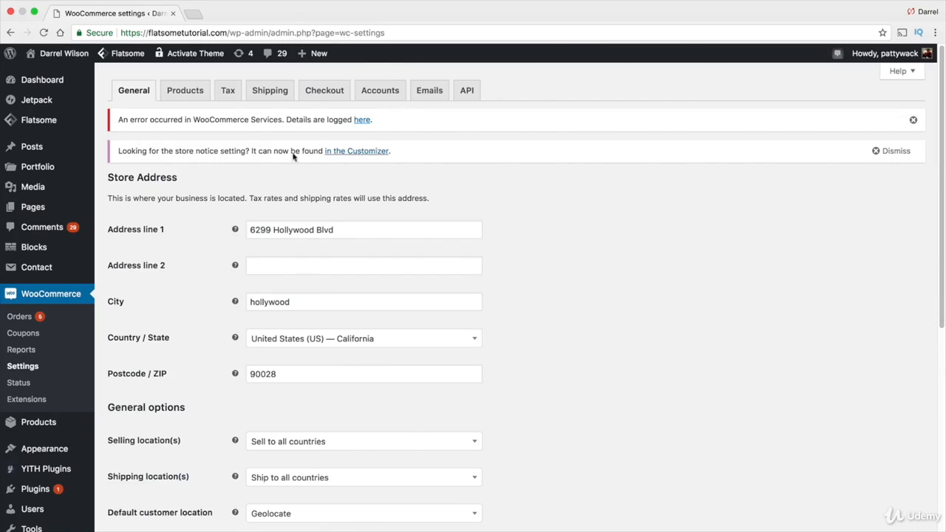
left_click(277, 93)
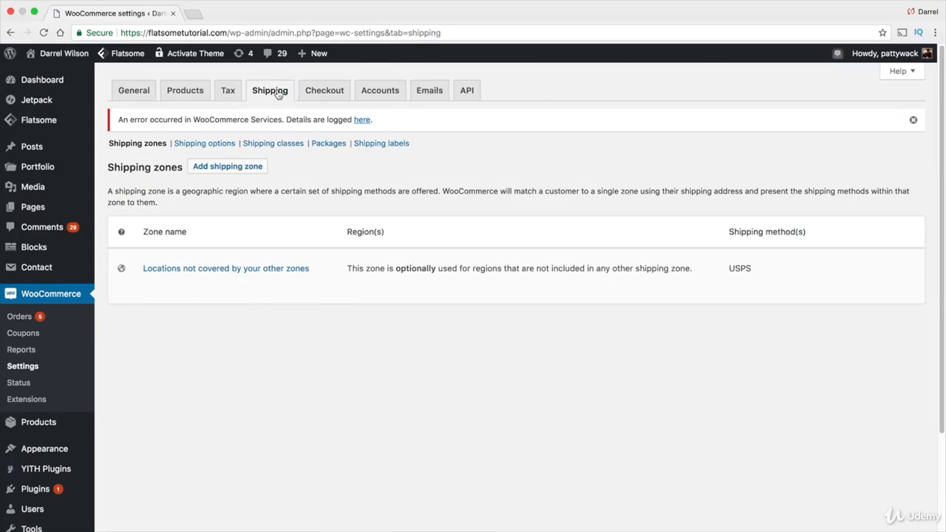
- Add a new shipping zone and name it USA
left_click(230, 171)
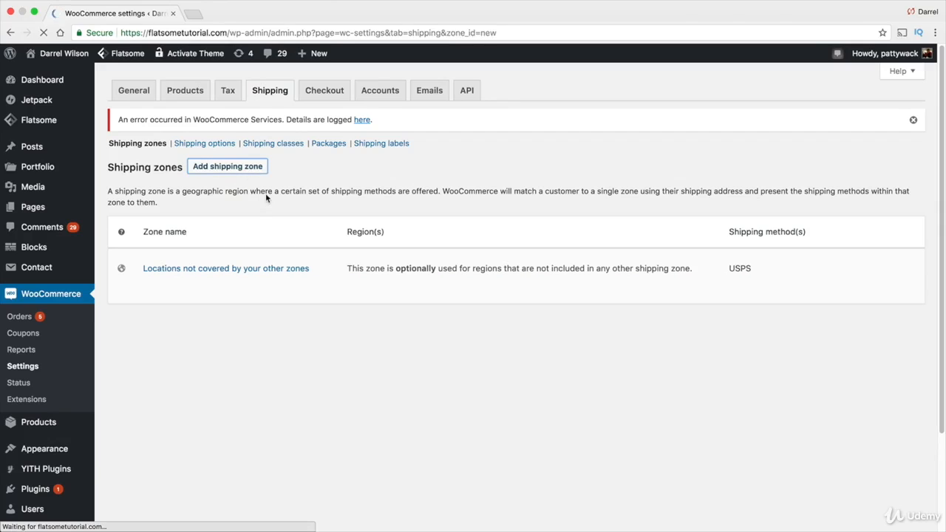
left_click(267, 196)
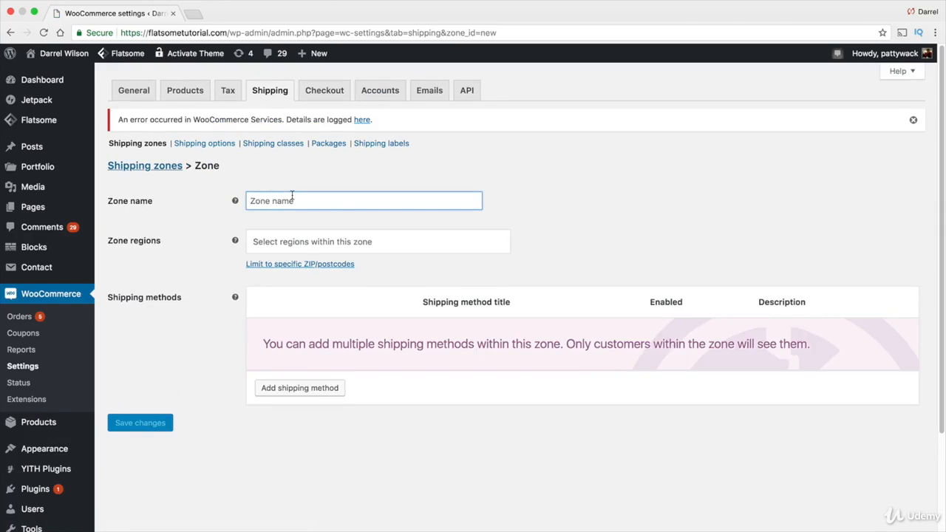
type("USA")
key("Tab")
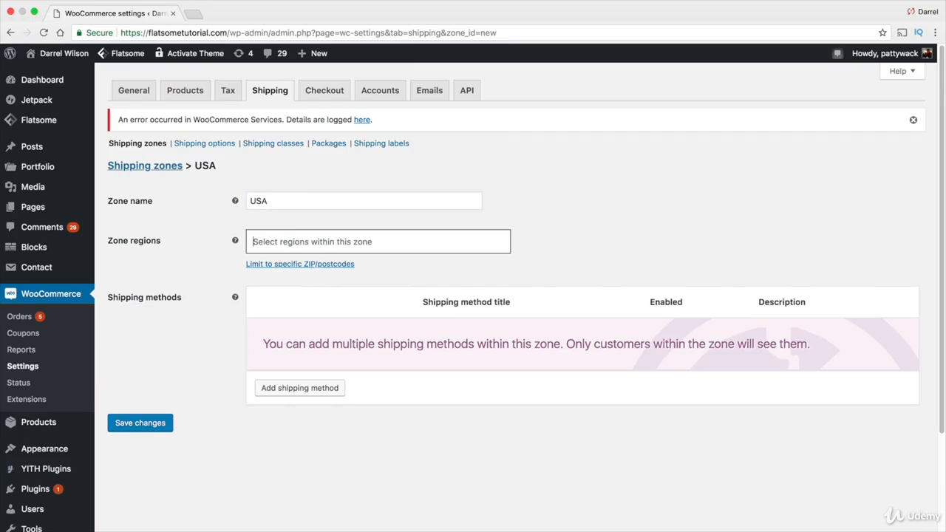
- Set the zone region to United States (US)
type("unio")
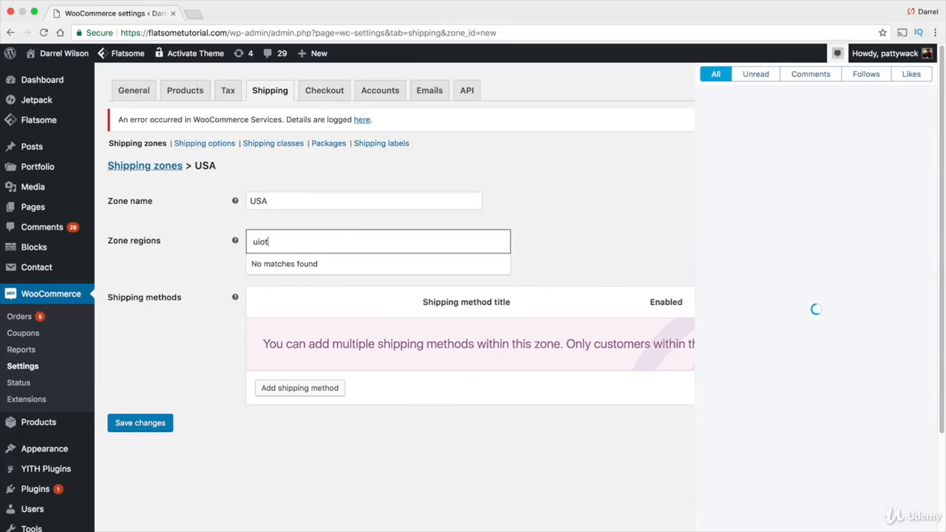
type("t")
key("BackSpace")
key("BackSpace")
key("BackSpace")
type("nited")
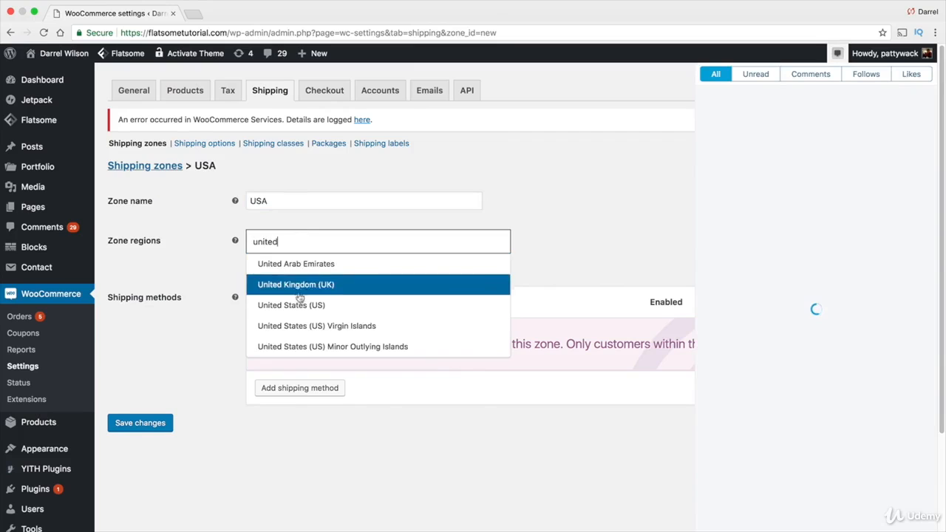
left_click(301, 307)
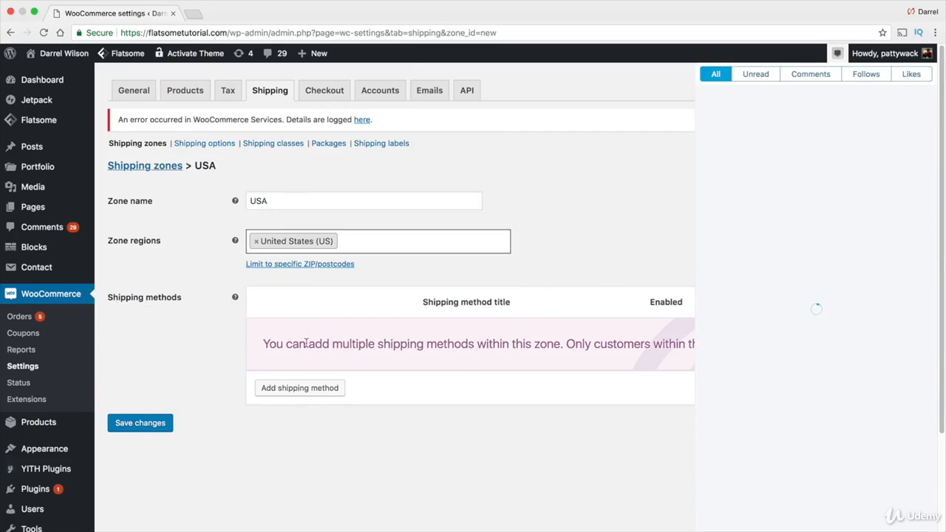
- Add USPS (WooCommerce Services) as a shipping method for the USA zone
left_click(306, 388)
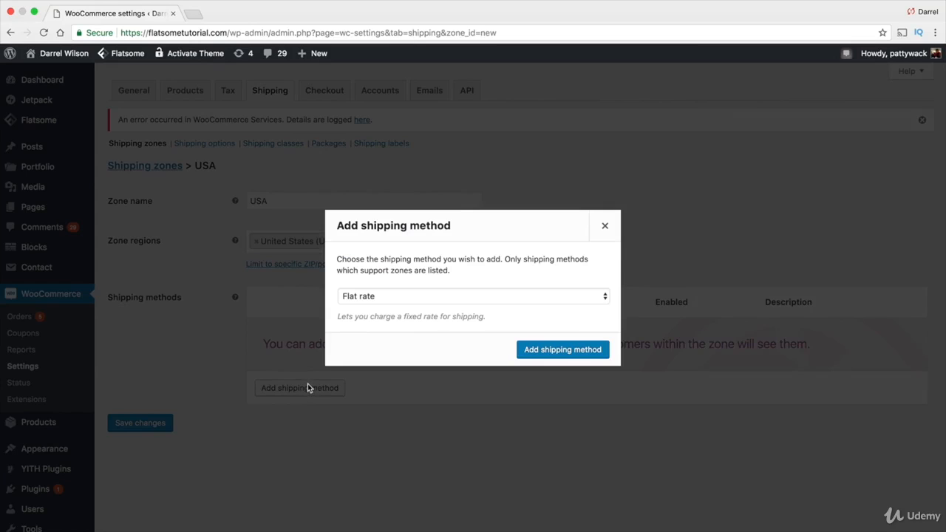
left_click(380, 298)
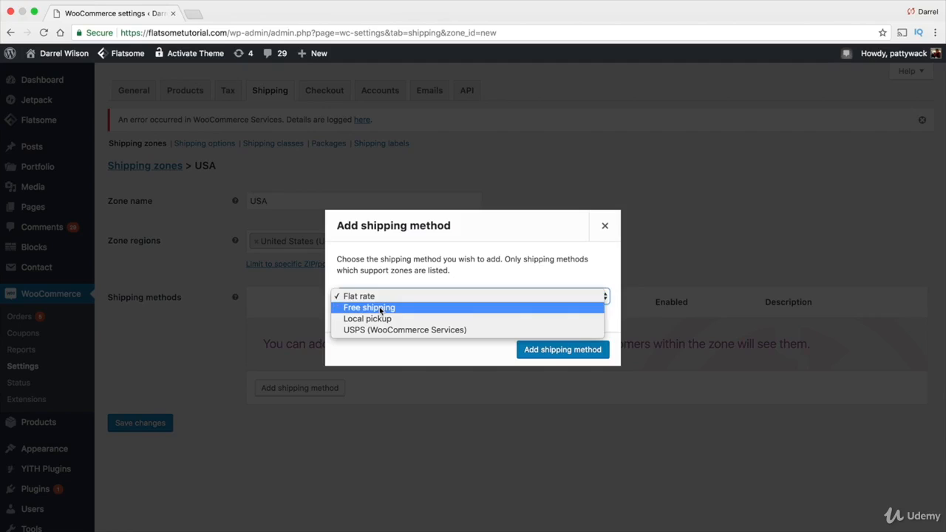
left_click(412, 329)
left_click(555, 350)
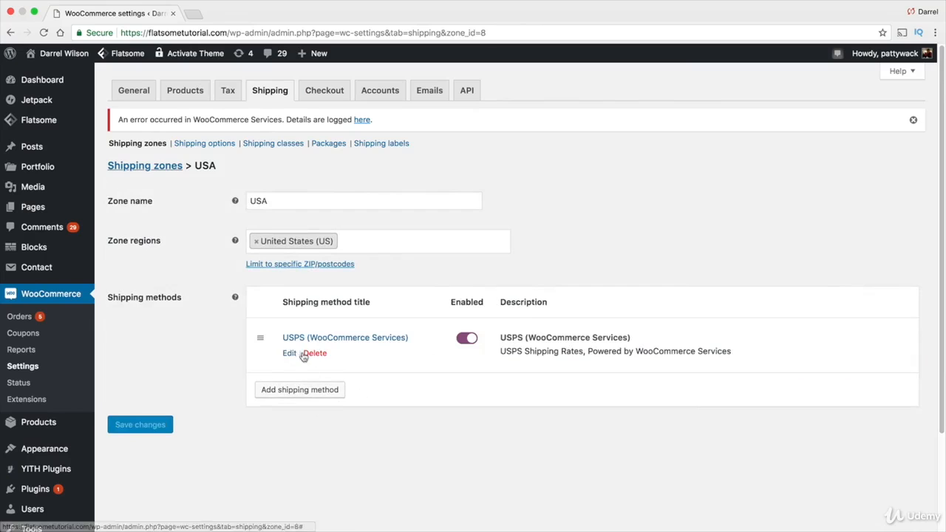
- Edit the zone's USPS shipping method and enable all Priority Mail services
left_click(289, 354)
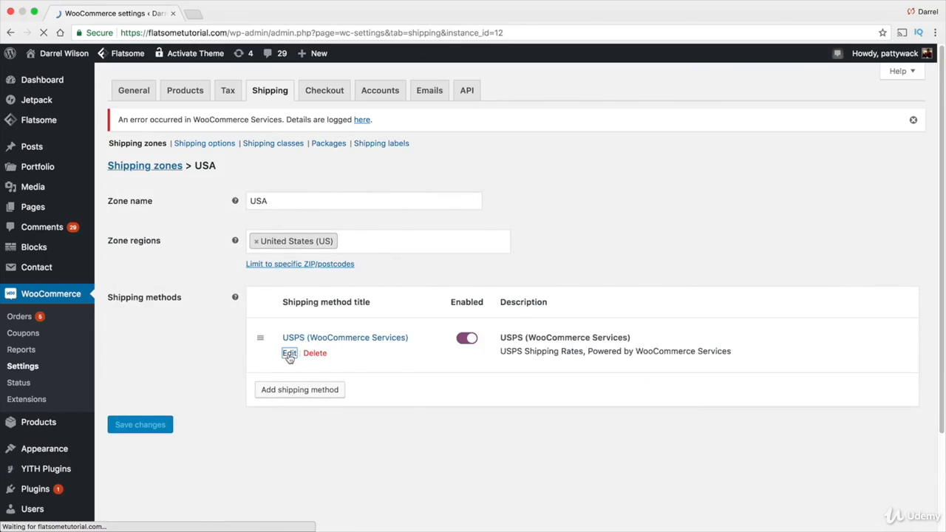
scroll(288, 347, "down", 1)
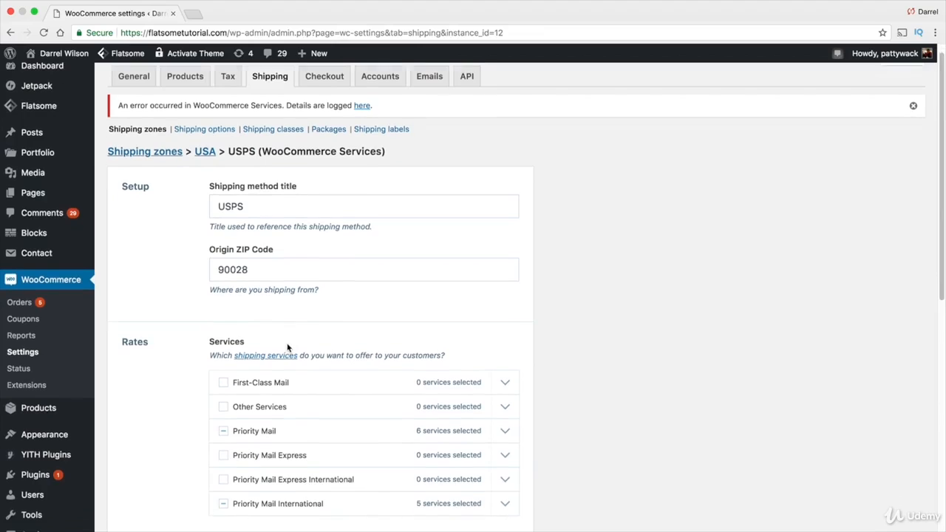
scroll(288, 348, "down", 3)
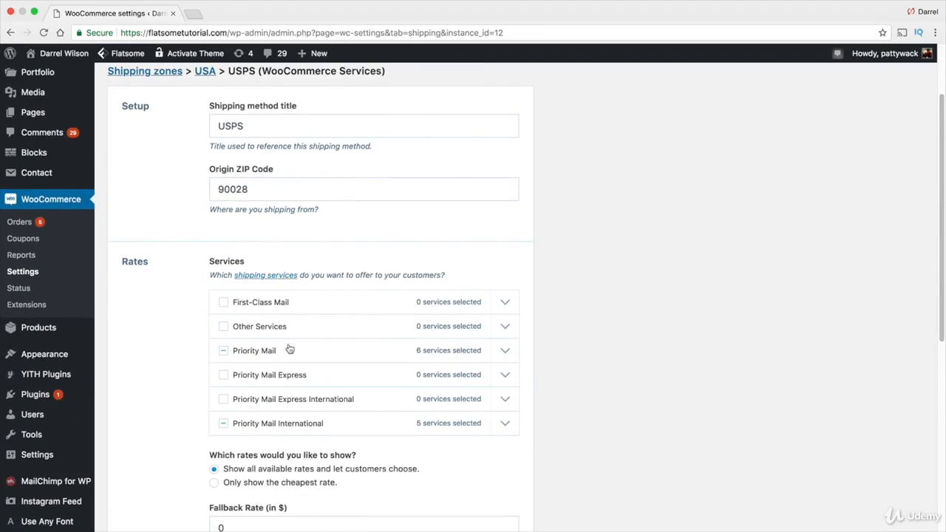
left_click(224, 350)
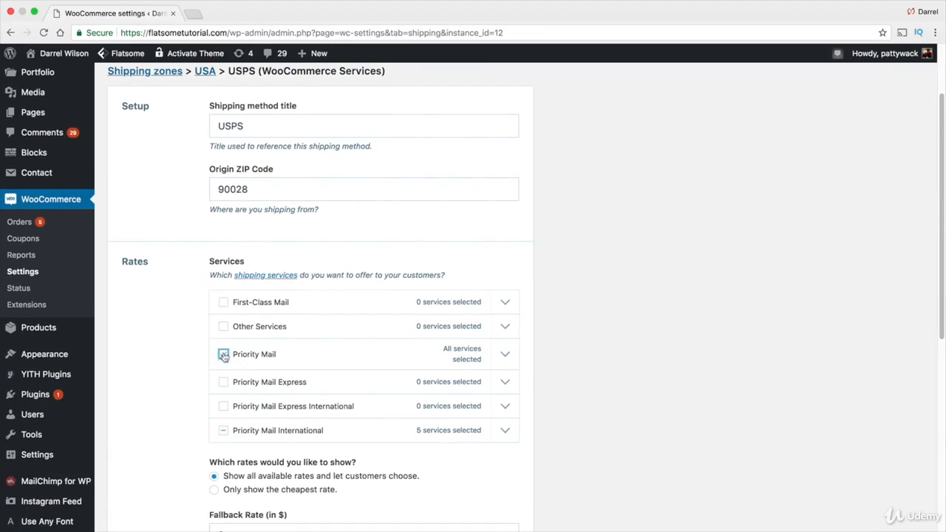
- Expand the First-Class Mail services and enable all of them
left_click(248, 303)
scroll(385, 307, "down", 3)
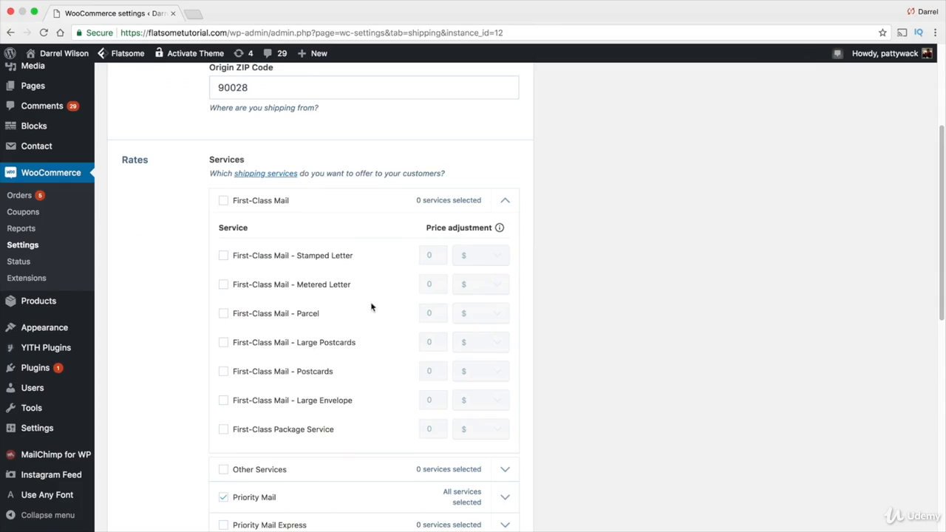
left_click(224, 256)
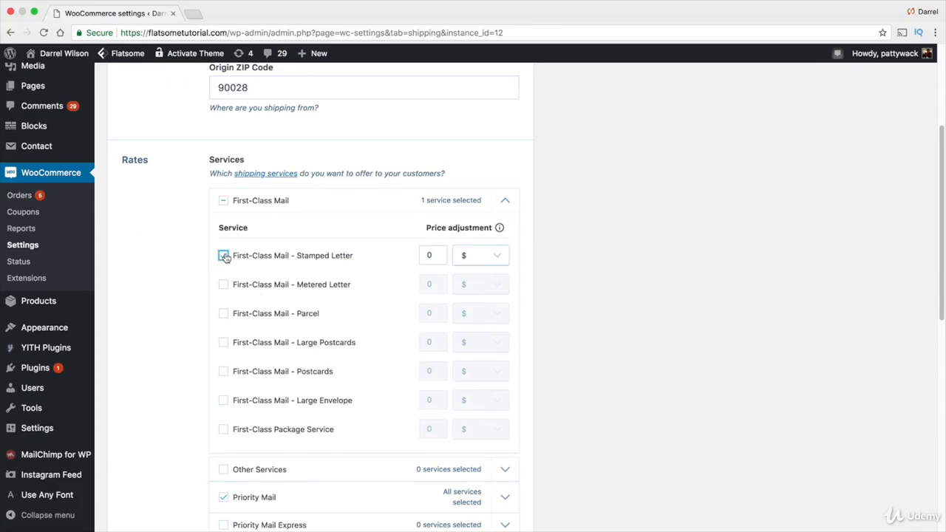
left_click(224, 256)
left_click(224, 201)
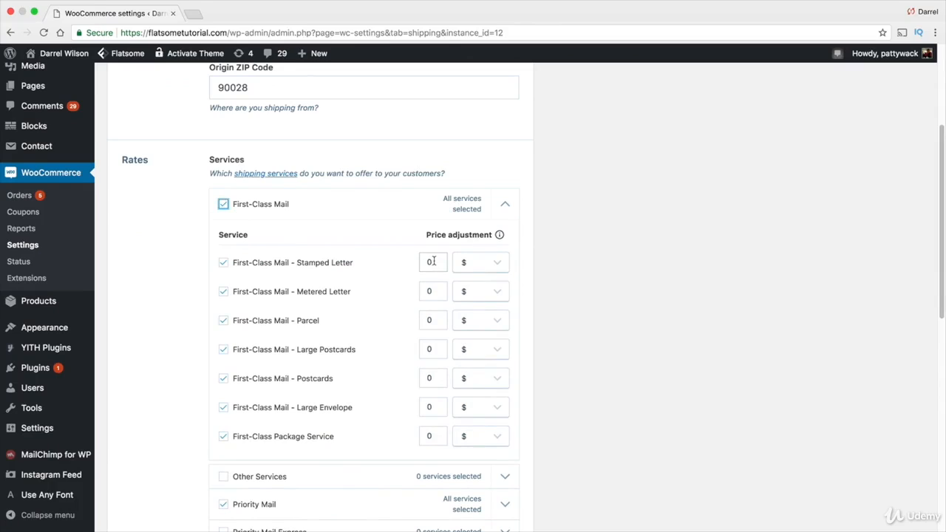
- Set the price adjustment of every First-Class Mail service, from Stamped Letter to Package Service, to 1 dollar
left_click_drag(434, 261, 422, 255)
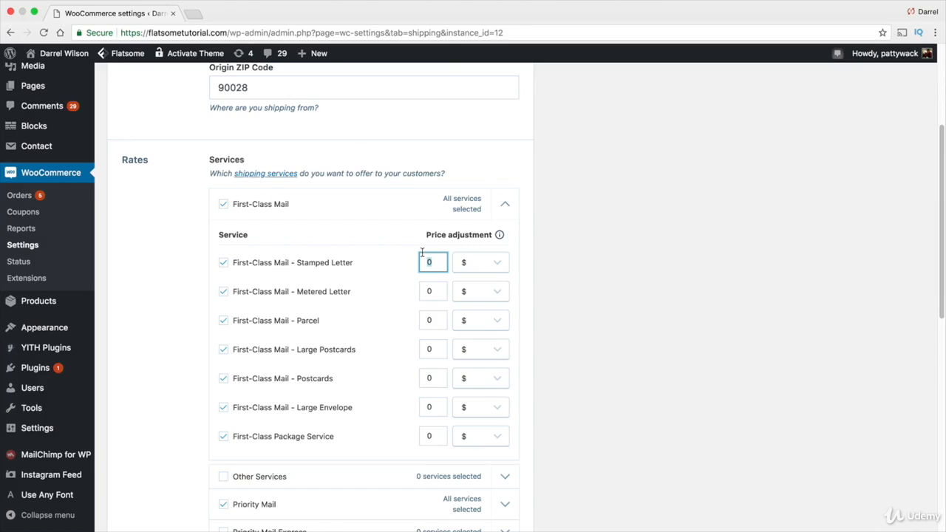
type("1")
left_click_drag(433, 292, 418, 438)
type("111111")
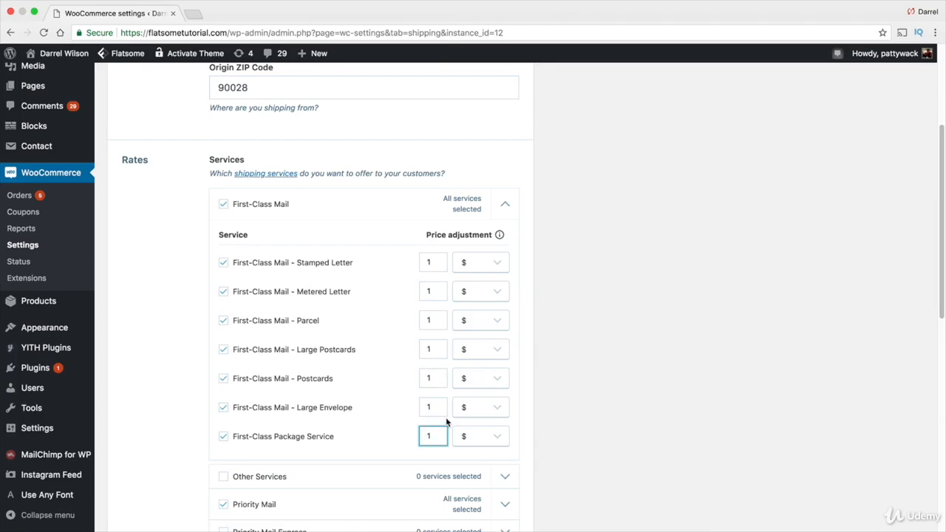
- Switch the First-Class Mail Stamped Letter price adjustment to a percentage and try a value of .10
left_click(472, 266)
left_click(473, 273)
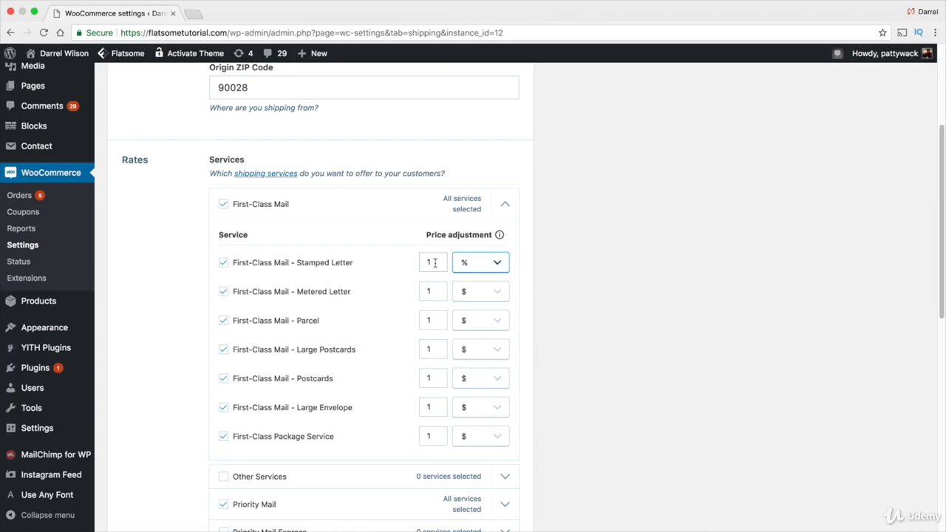
double_click(434, 263)
type(".10")
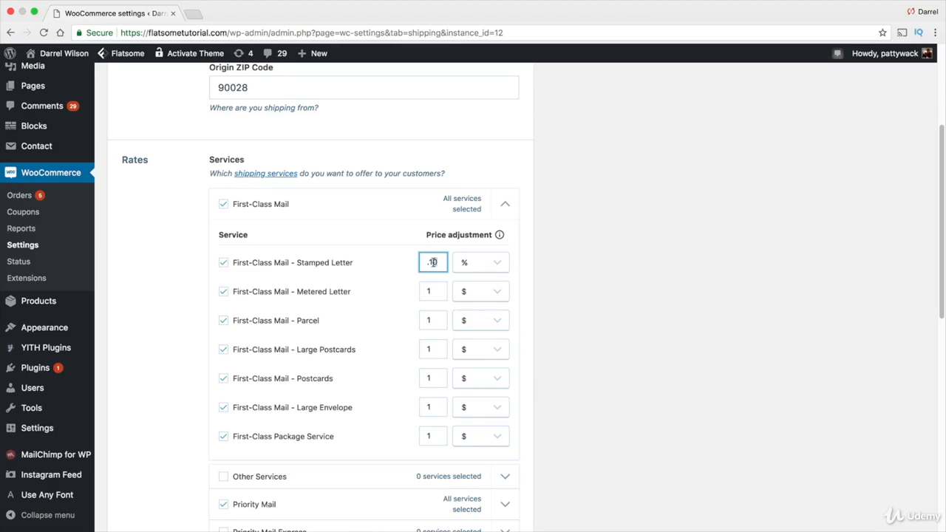
left_click_drag(433, 262, 427, 263)
type("1")
- Clear the price adjustment values of the First-Class Mail services and collapse that service group
double_click(433, 290)
key("BackSpace")
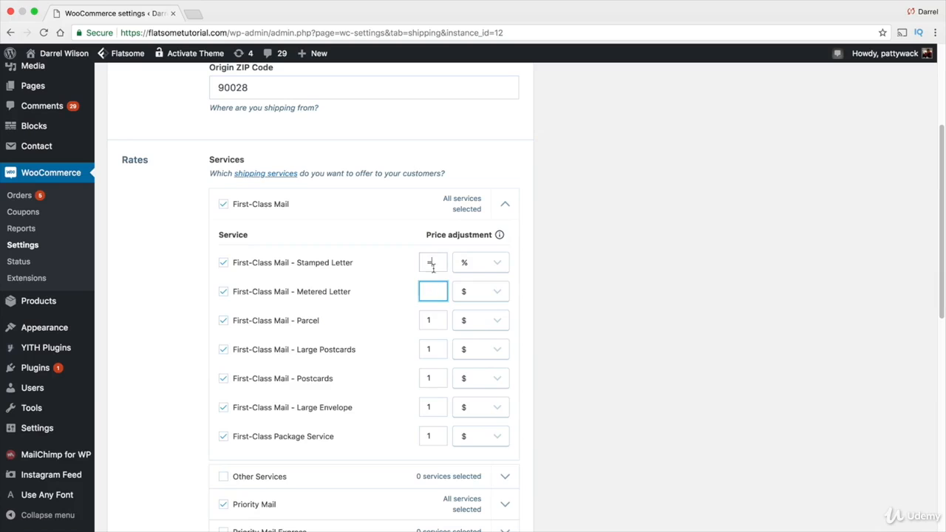
left_click(430, 263)
double_click(434, 320)
key("BackSpace")
double_click(433, 349)
key("BackSpace")
double_click(432, 377)
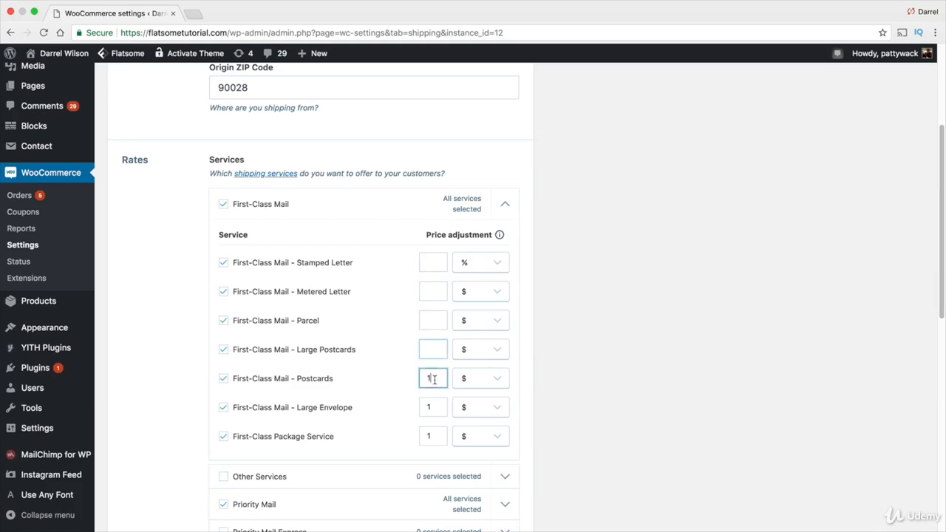
key("BackSpace")
left_click(433, 406)
left_click(437, 433)
left_click(503, 208)
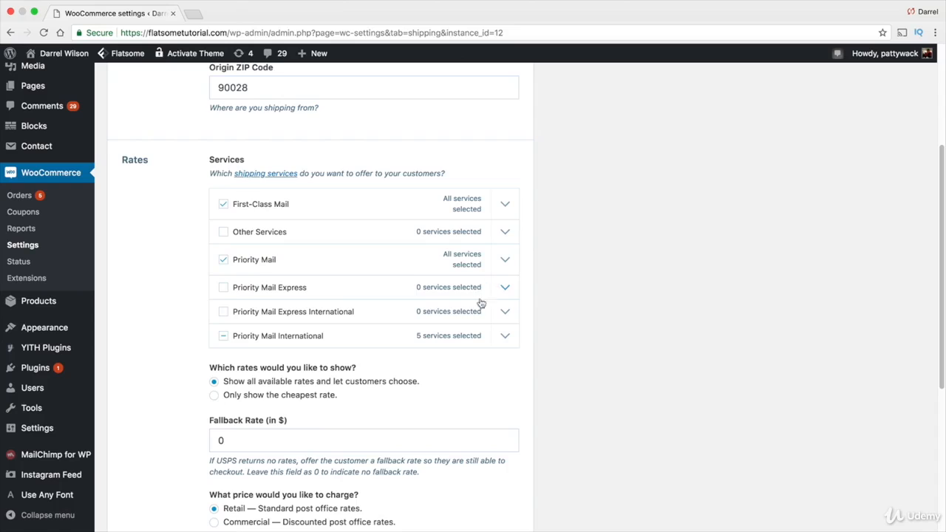
- Set the USPS fallback rate to 6 dollars
scroll(458, 314, "down", 1)
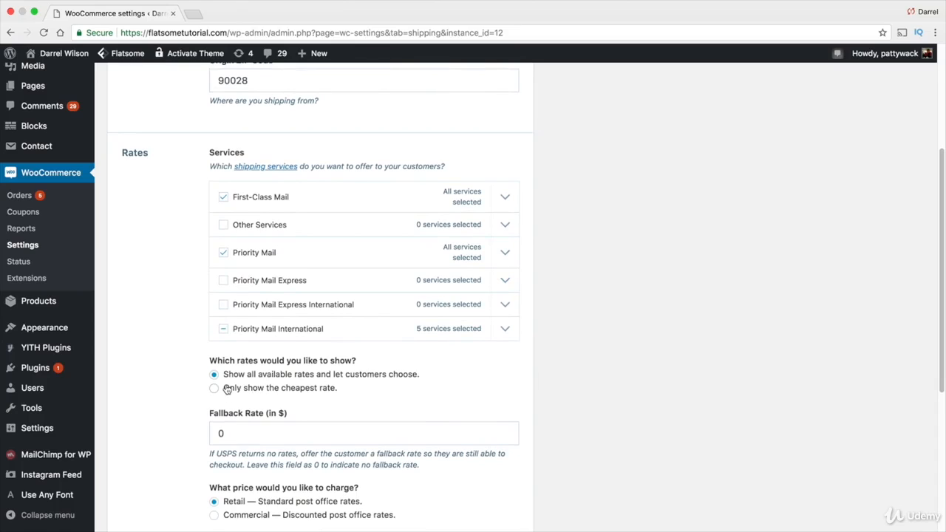
scroll(226, 390, "down", 1)
left_click(368, 404)
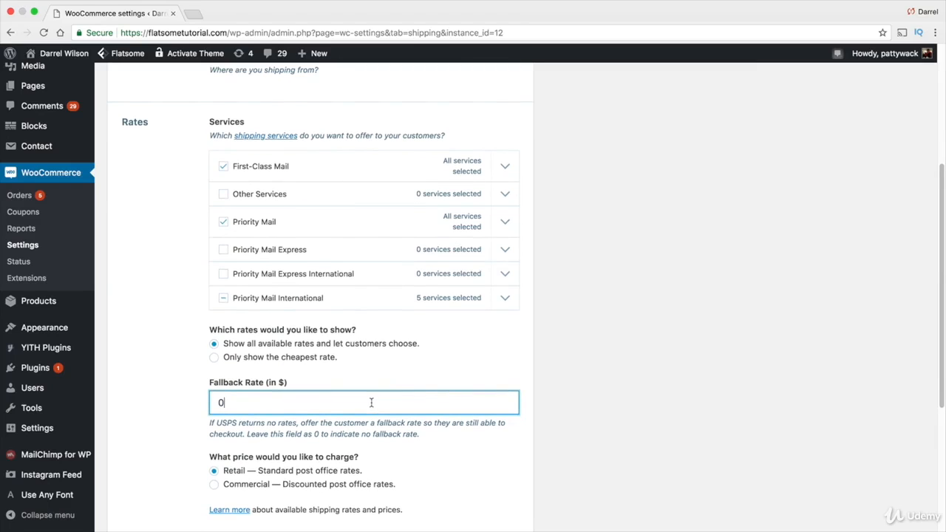
scroll(371, 401, "down", 1)
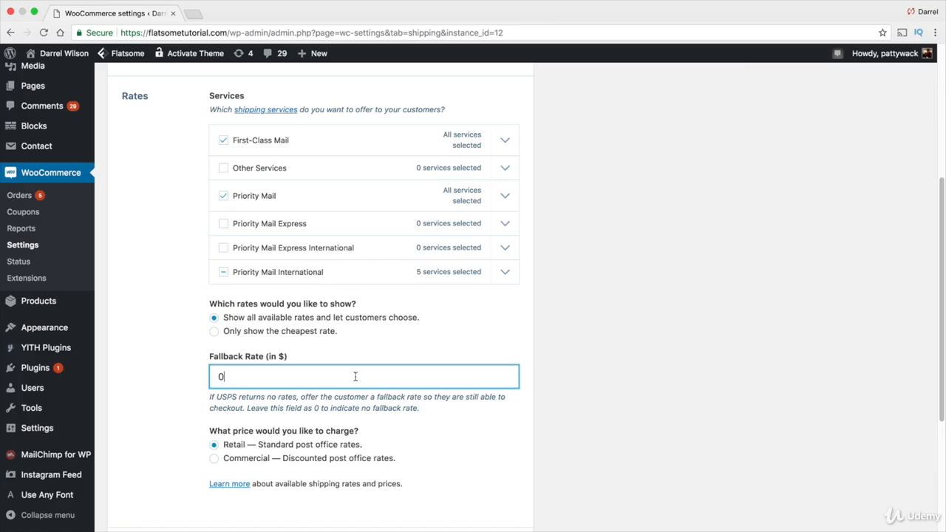
double_click(356, 377)
type("6")
scroll(281, 299, "down", 2)
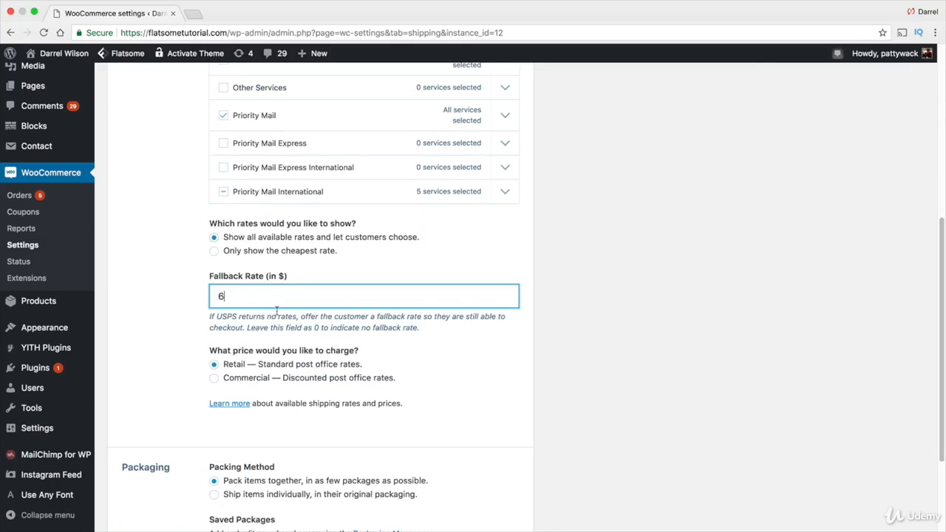
- Set the price charged to Commercial — Discounted post office rates and review the packing method options
left_click(260, 380)
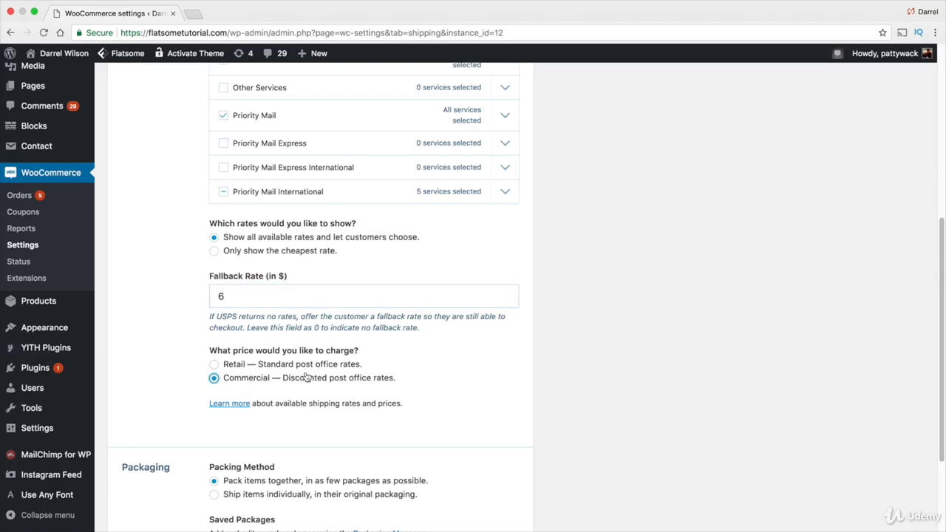
scroll(306, 363, "down", 5)
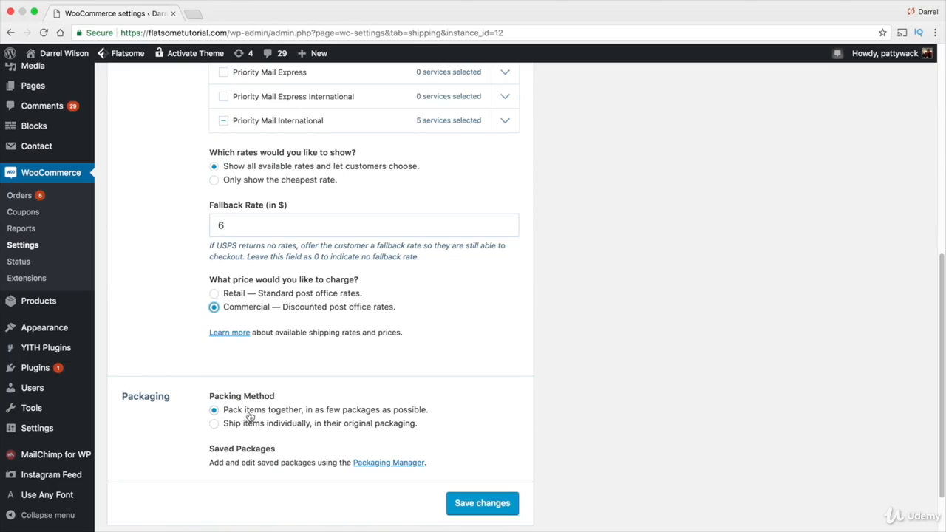
scroll(373, 417, "up", 3)
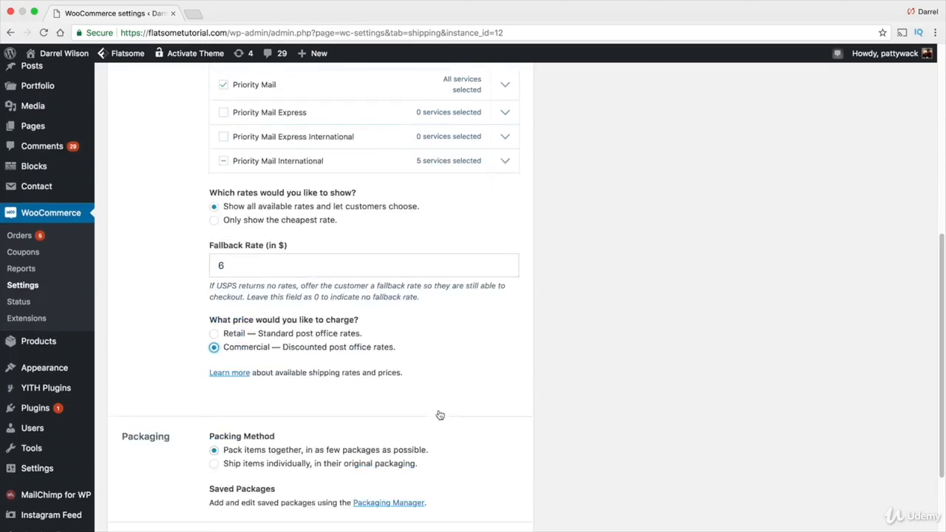
- Save the USPS shipping method settings and look over the saved page
scroll(551, 405, "up", 8)
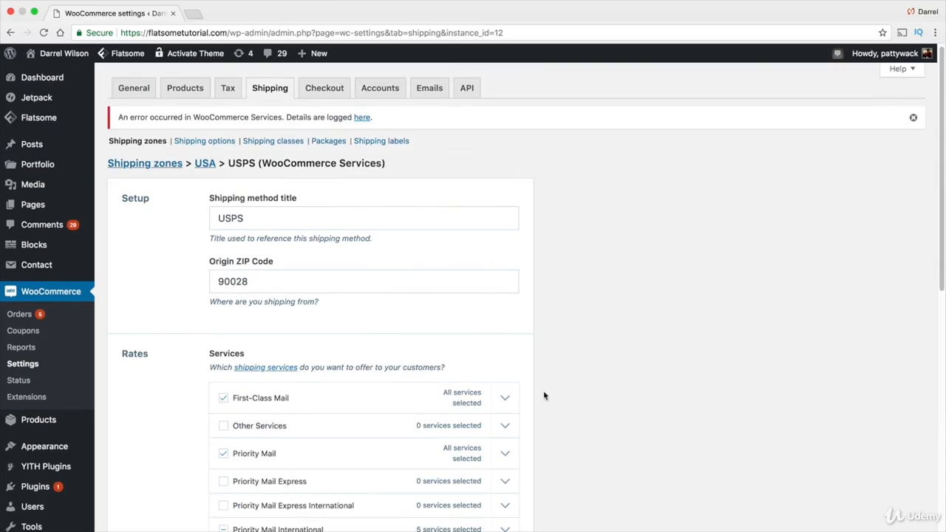
scroll(522, 379, "down", 15)
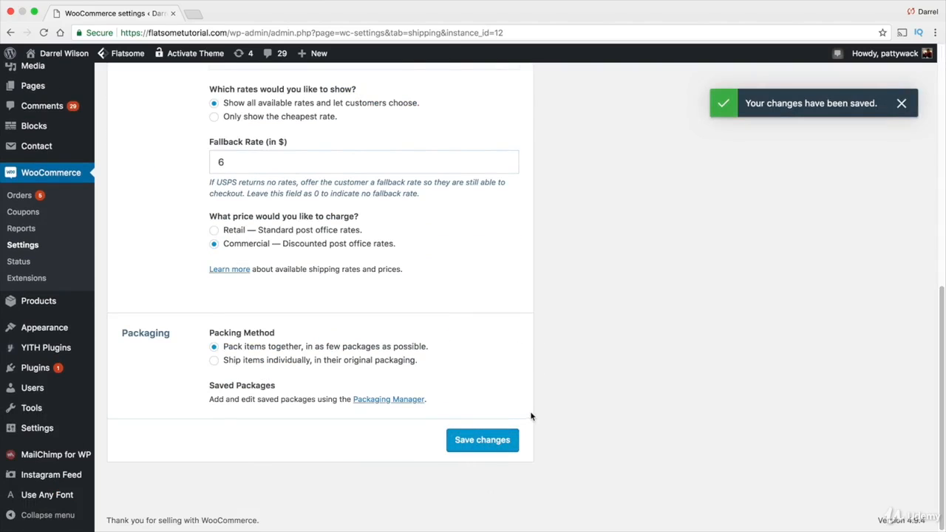
scroll(530, 414, "up", 15)
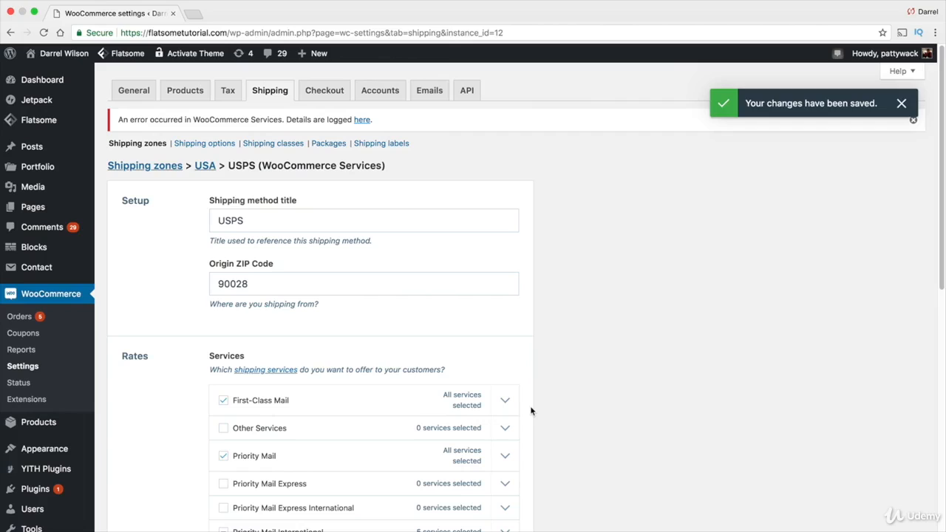
- Open the Girls Shirt product for editing and go to its product data
mouse_move(38, 422)
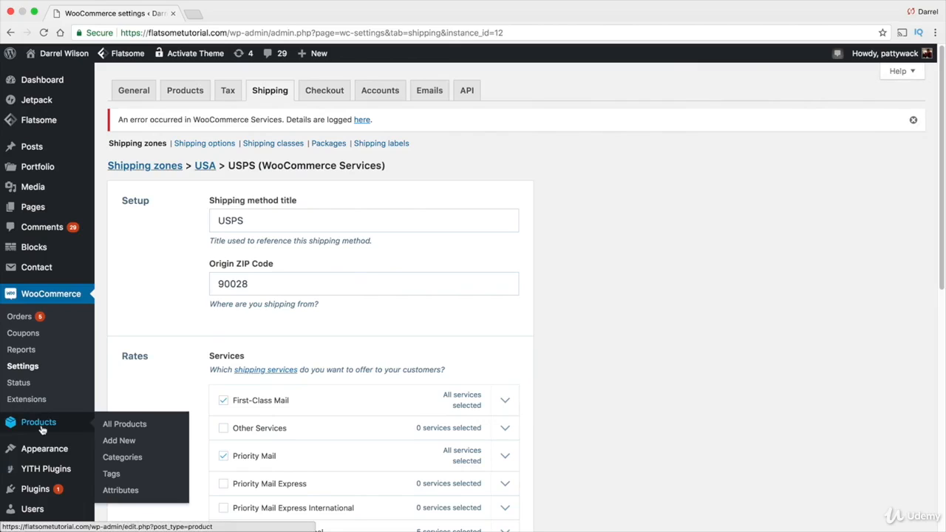
left_click(127, 428)
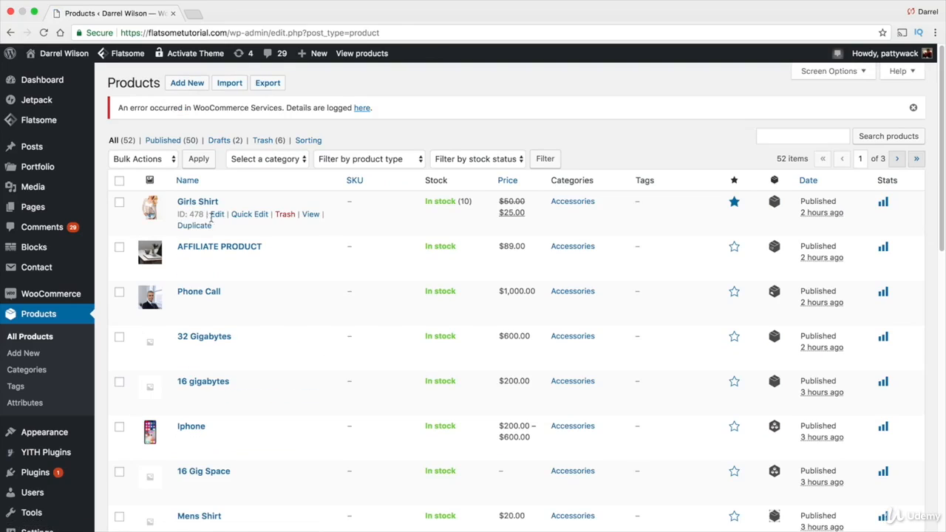
left_click(217, 215)
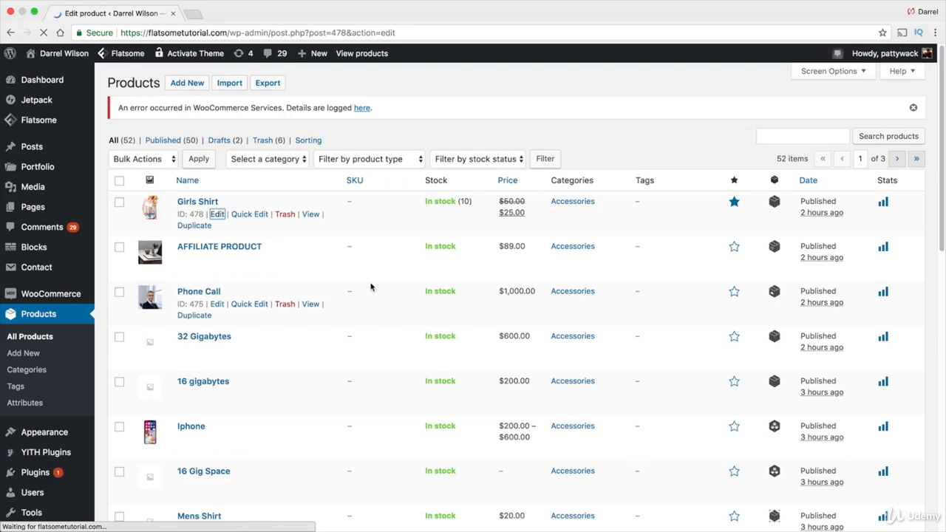
scroll(368, 286, "down", 5)
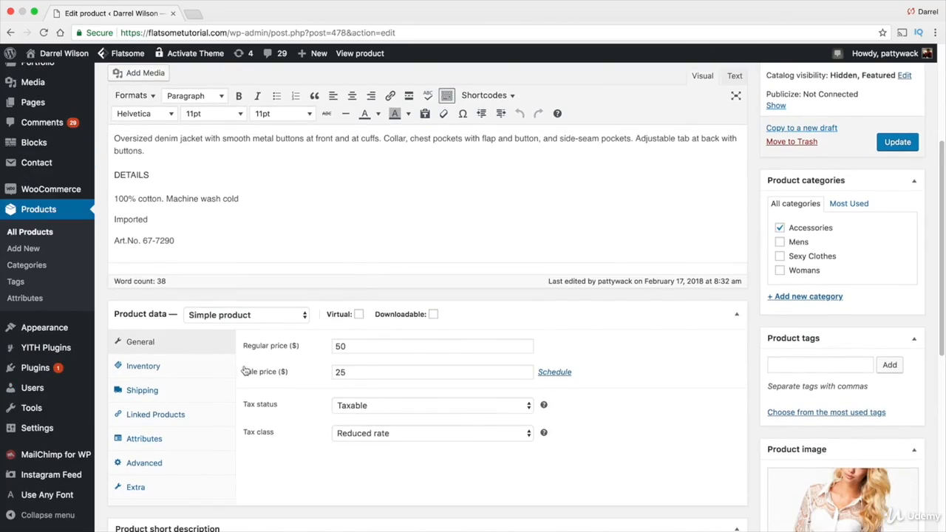
- Review the Girls Shirt's inventory settings, shipping weight and dimensions, and update the product
left_click(190, 369)
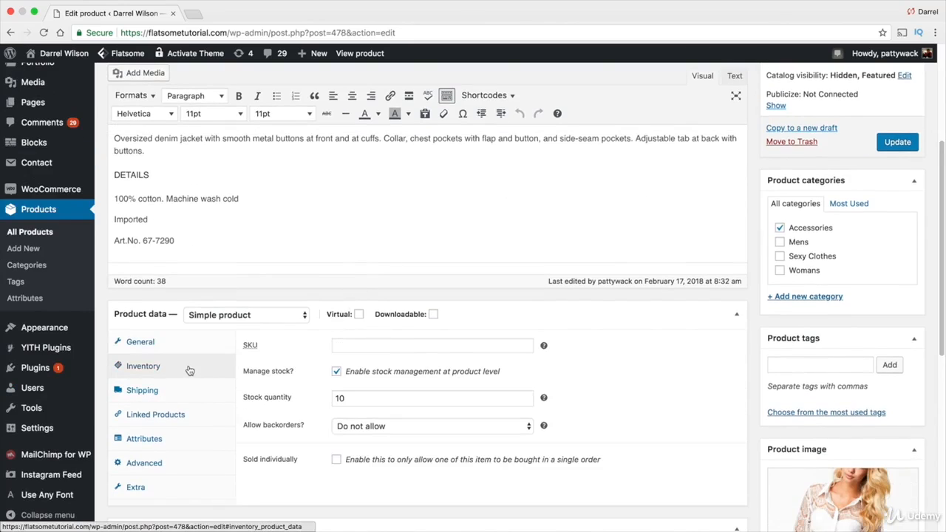
left_click(189, 397)
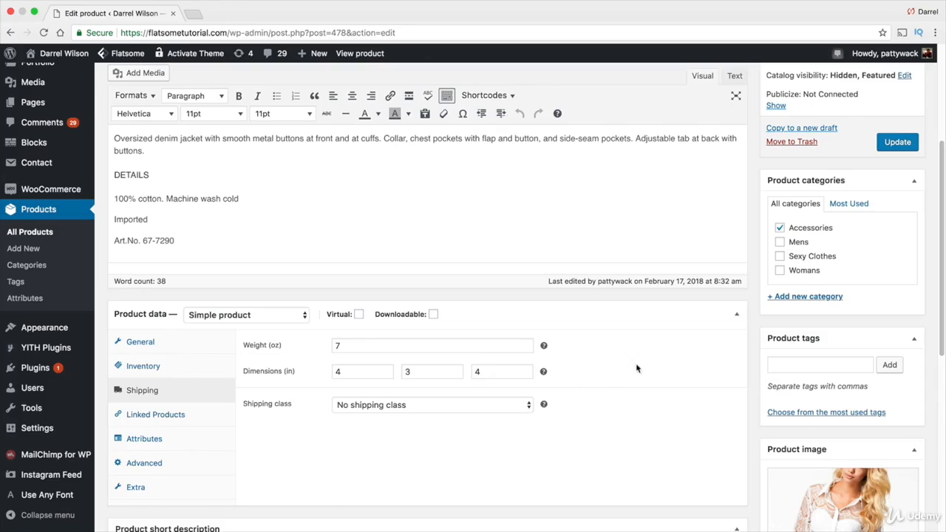
left_click(914, 146)
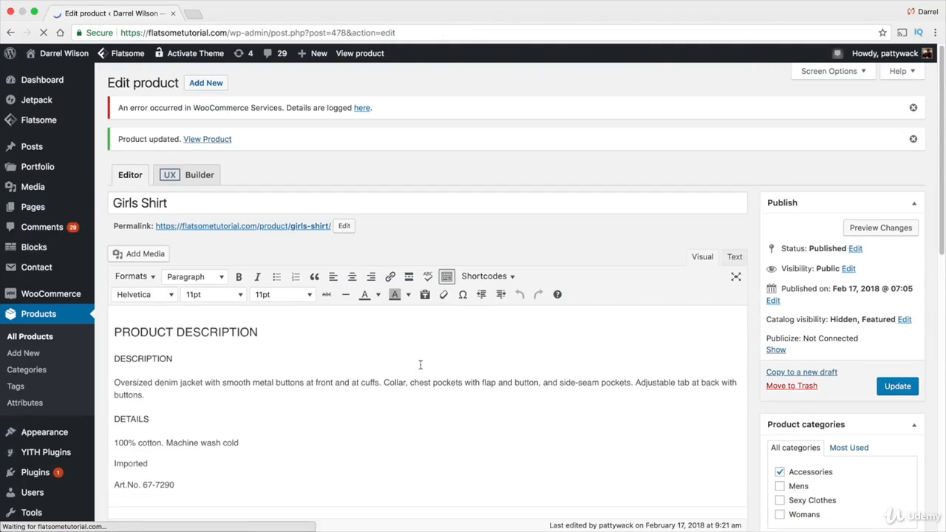
- Visit the storefront and remove the Halter Peplum from the shopping cart
mouse_move(87, 56)
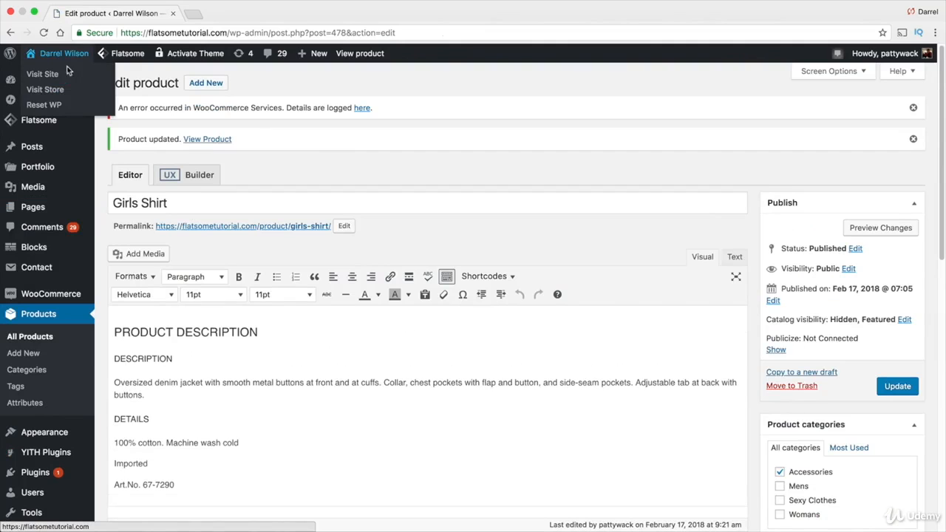
left_click(63, 76)
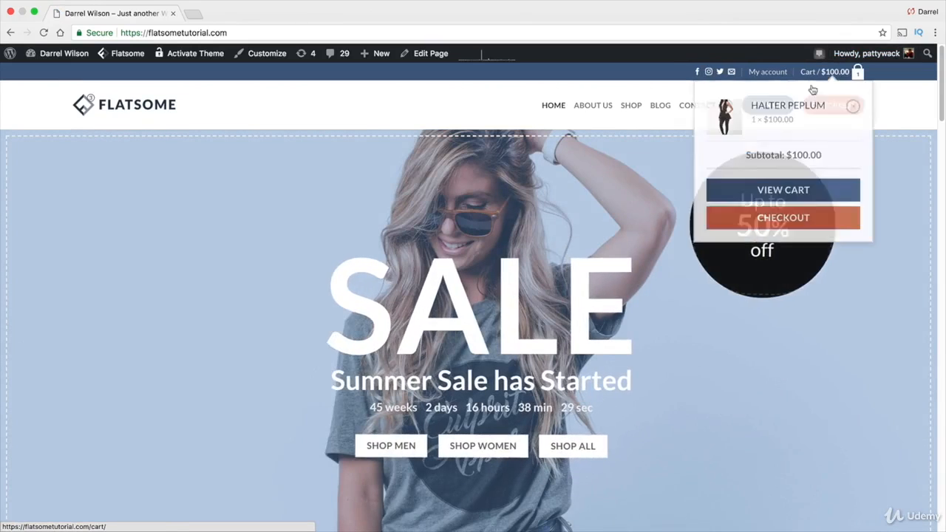
mouse_move(831, 72)
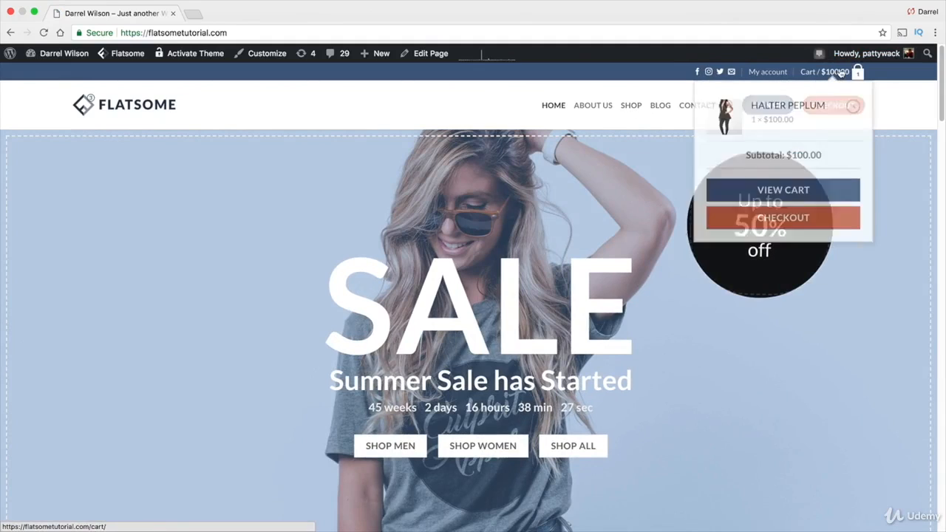
left_click(809, 192)
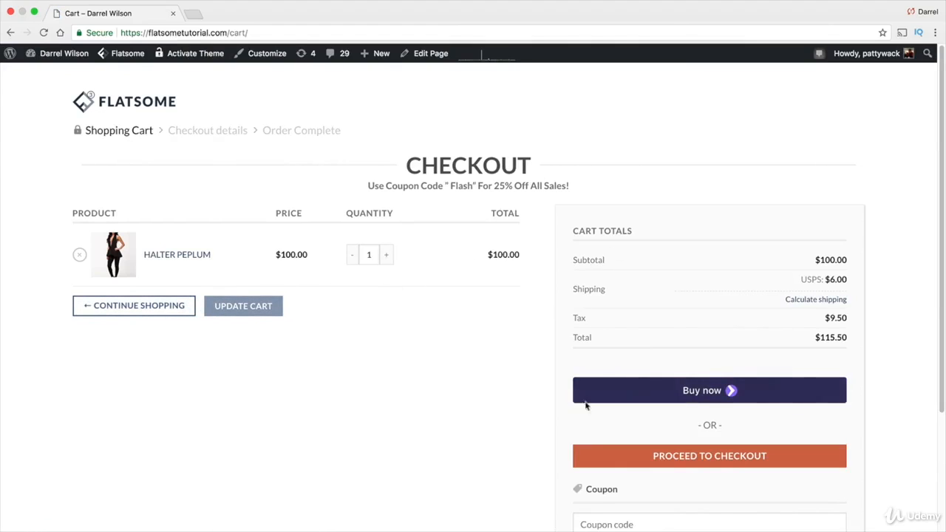
left_click(79, 255)
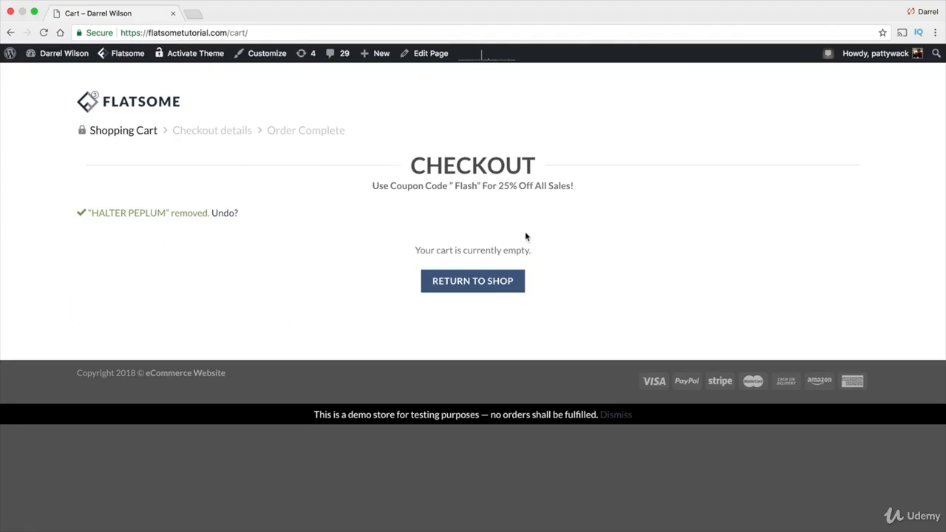
- Add one Girls Shirt from the shop to the cart and view the cart's USPS shipping rates
left_click(493, 286)
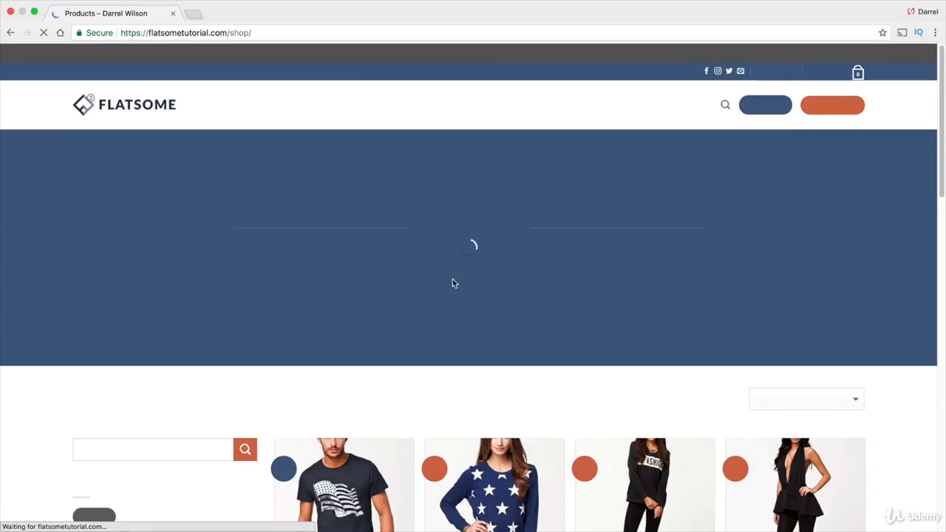
scroll(281, 317, "down", 6)
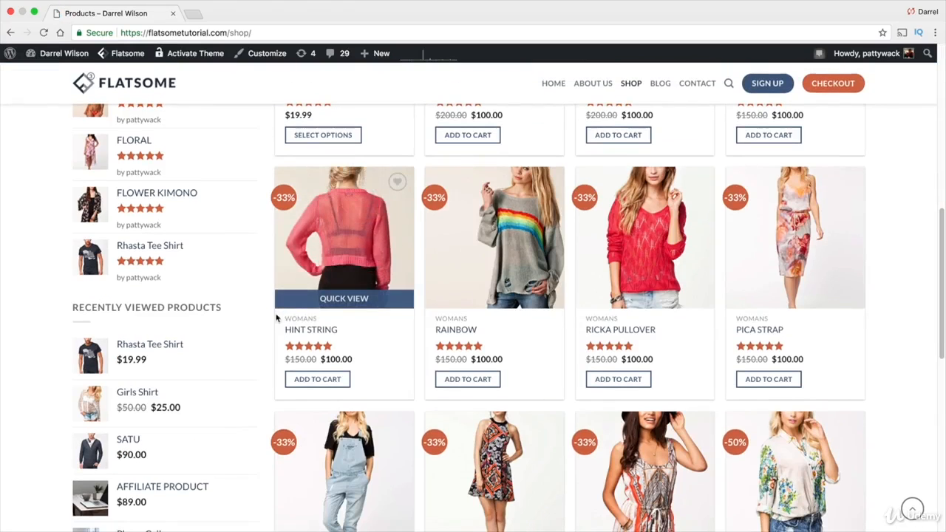
left_click(137, 395)
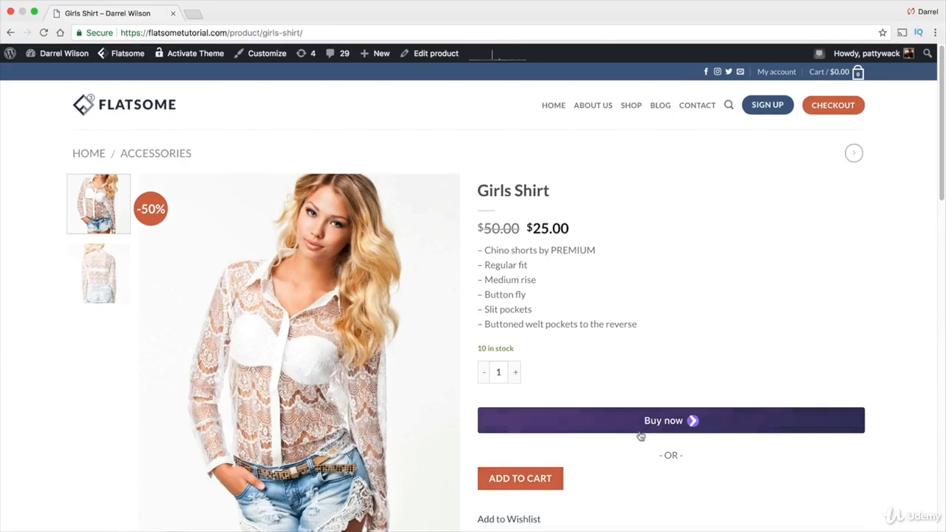
left_click(543, 478)
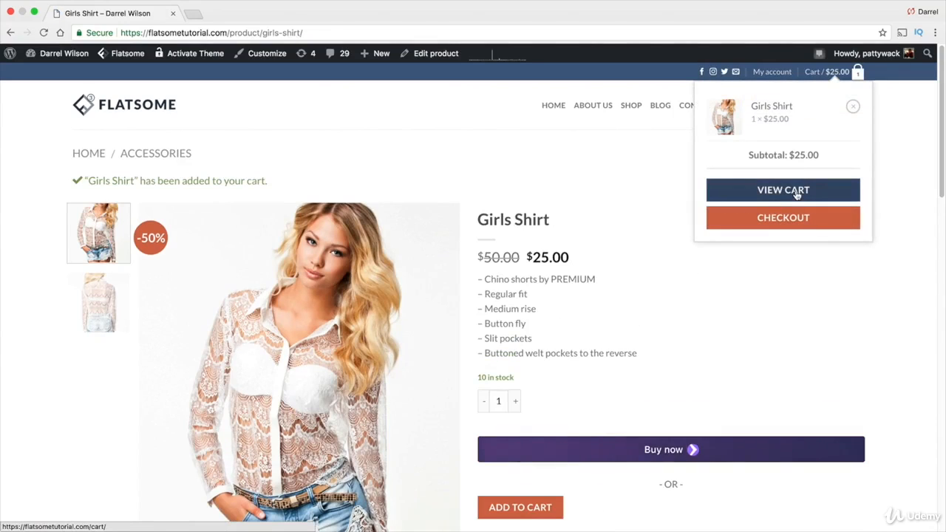
left_click(795, 197)
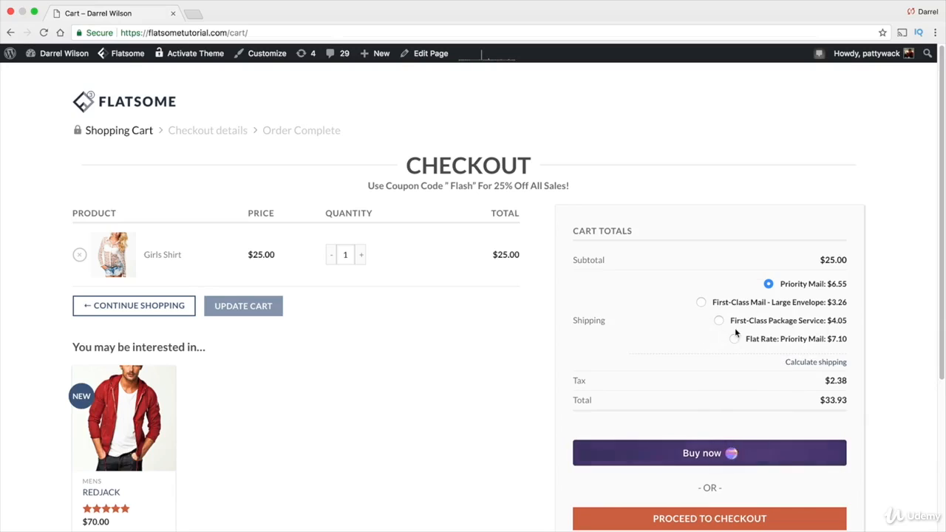
- Try a higher Girls Shirt quantity in the cart and lower it again
left_click(361, 255)
left_click(361, 254)
left_click(361, 254)
left_click(361, 254)
left_click(360, 254)
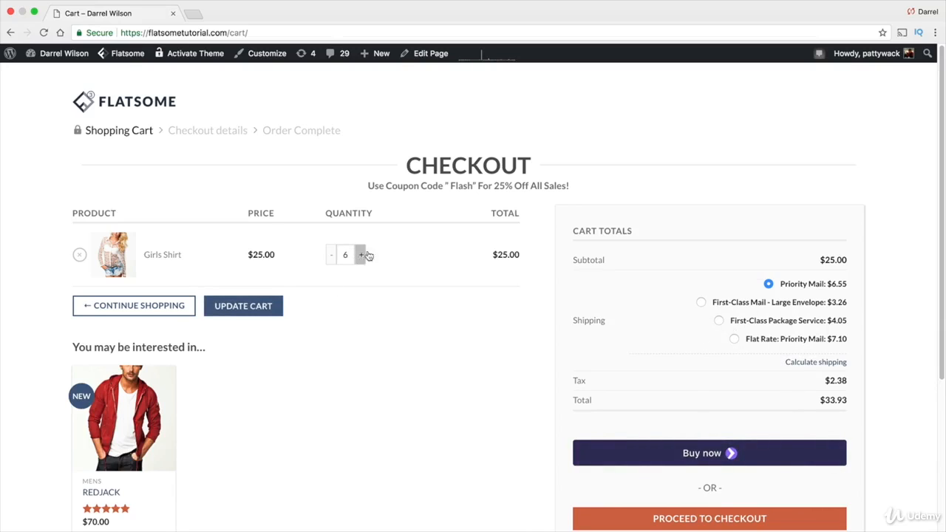
left_click(361, 254)
left_click(332, 259)
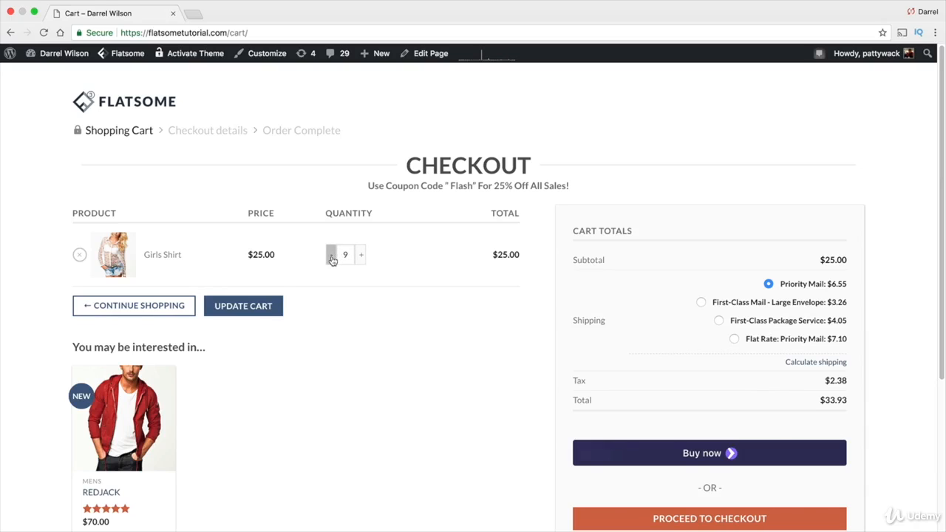
left_click(332, 259)
left_click(332, 259)
left_click(332, 259)
left_click(332, 259)
left_click(332, 259)
left_click(332, 259)
left_click(332, 259)
left_click(332, 259)
- Return to the site's admin dashboard and open the WooCommerce shipping settings
mouse_move(76, 59)
left_click(71, 76)
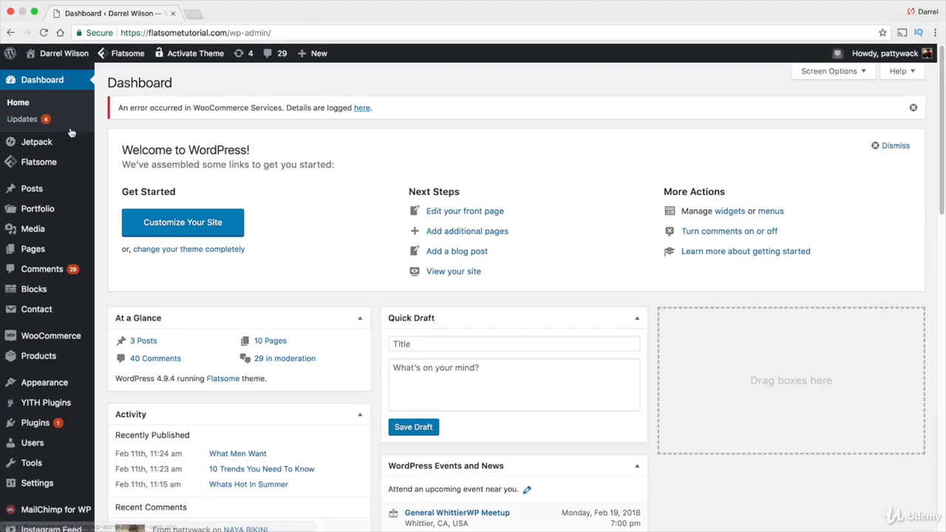
mouse_move(72, 341)
left_click(136, 388)
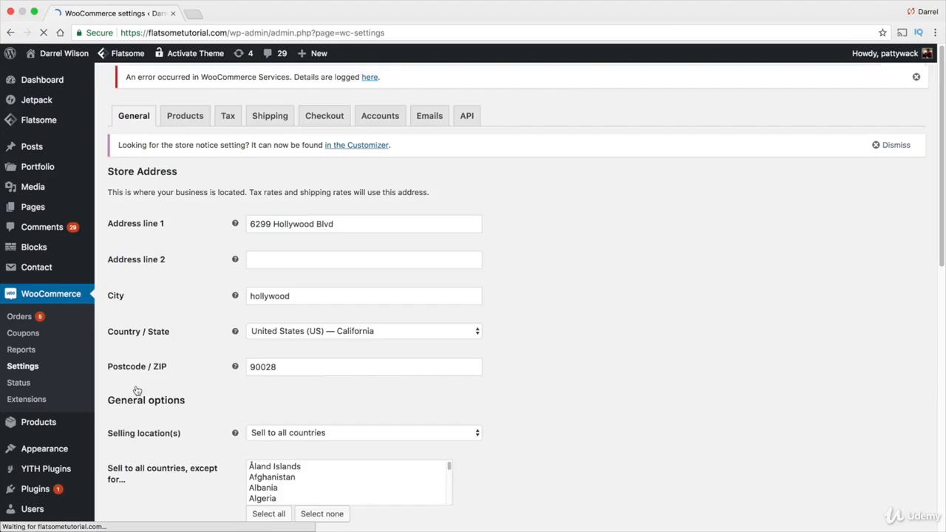
left_click(271, 92)
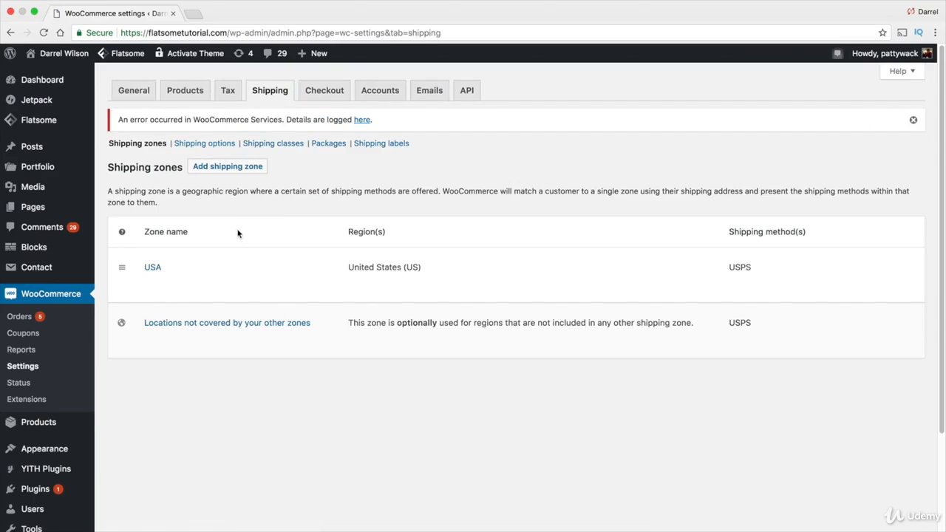
- Save the shipping options with the cart calculator enabled and the destination defaulting to the customer shipping address, and open the shipping classes
left_click(205, 144)
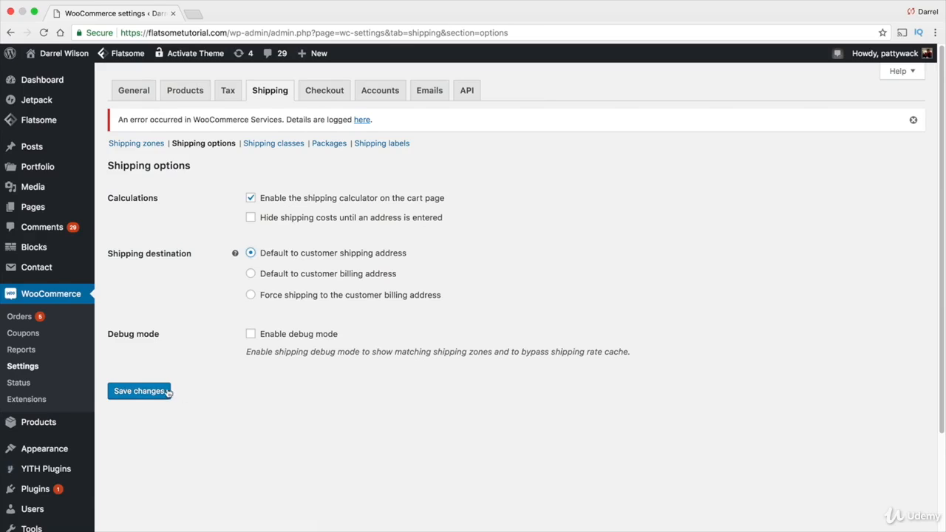
left_click(141, 391)
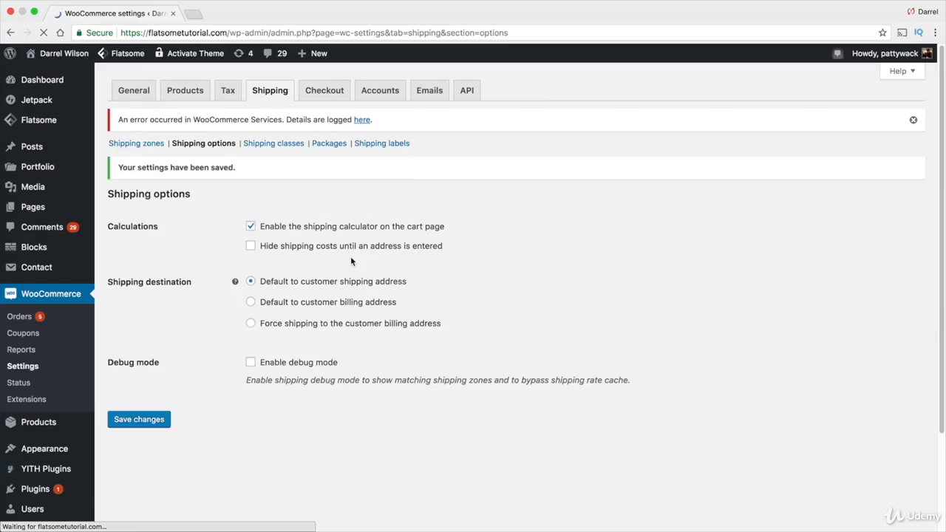
left_click(284, 143)
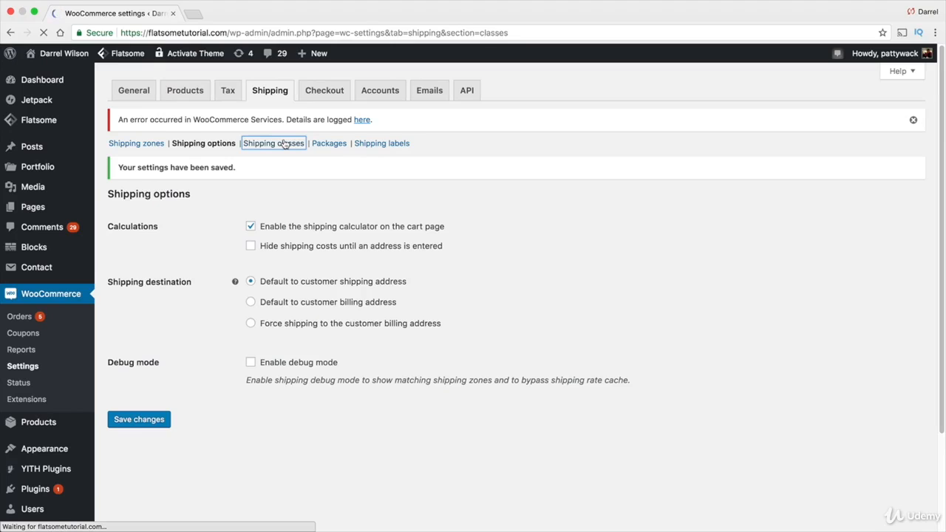
- Try adding the USPS Priority Mail Small Tube, Shoe Box and Box - 7 service packages, and look at the custom package form
left_click(325, 148)
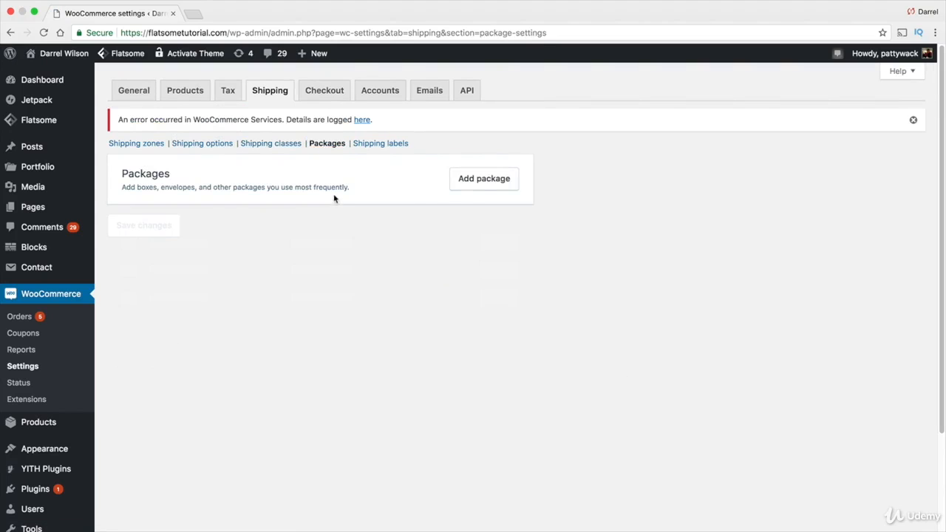
left_click(482, 180)
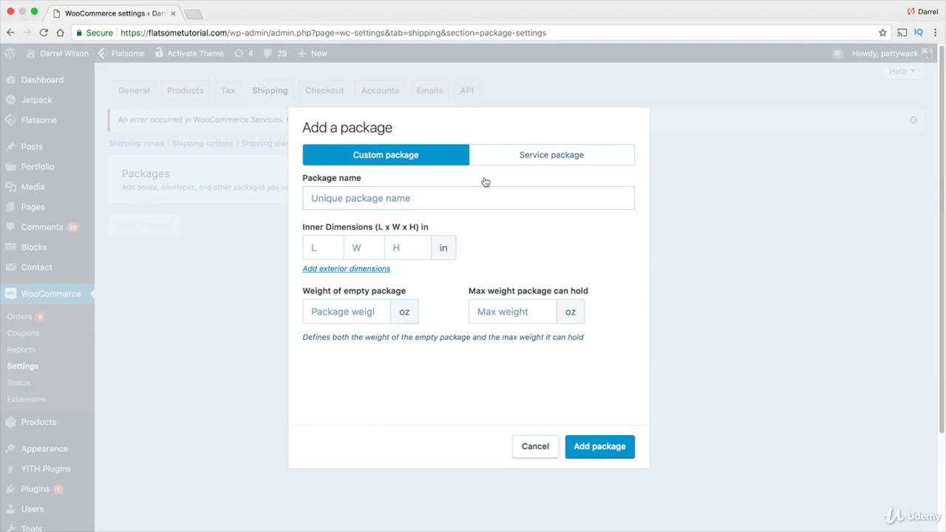
left_click(533, 159)
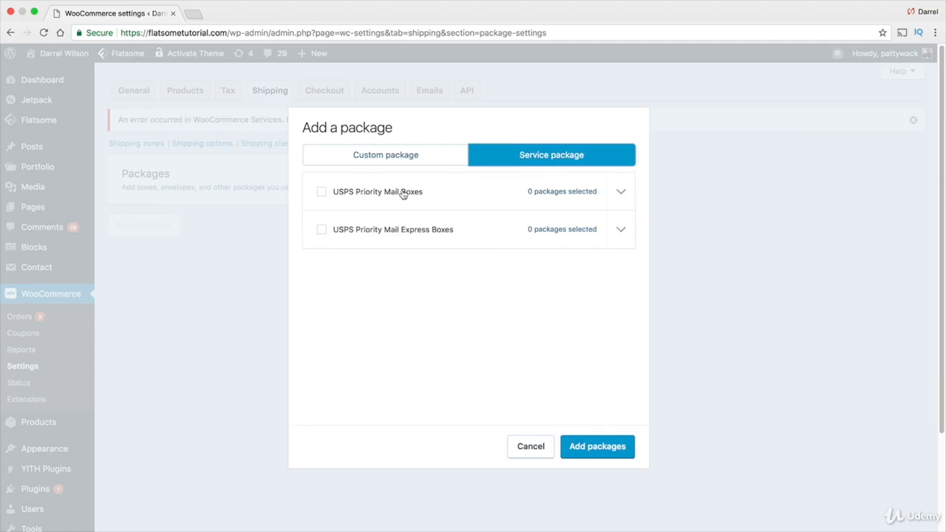
left_click(366, 191)
left_click(331, 261)
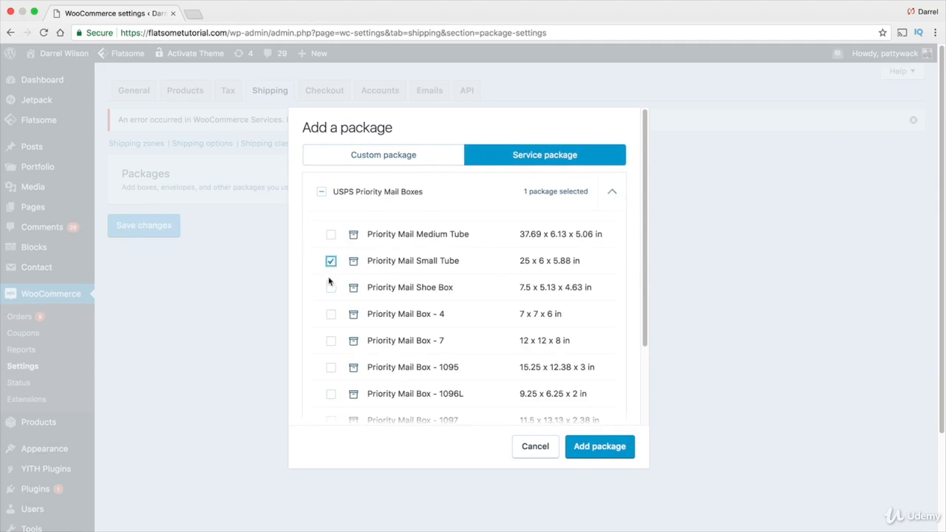
left_click(330, 288)
left_click(330, 314)
left_click(331, 341)
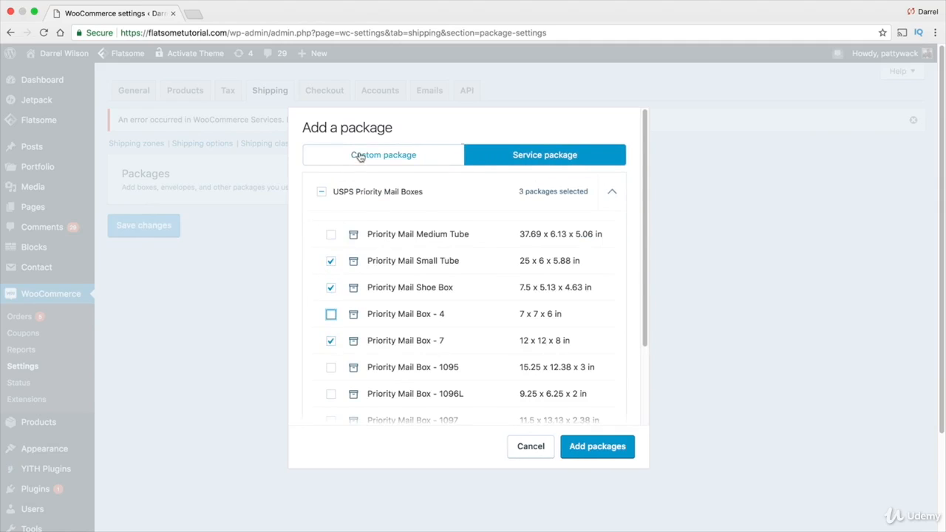
left_click(359, 156)
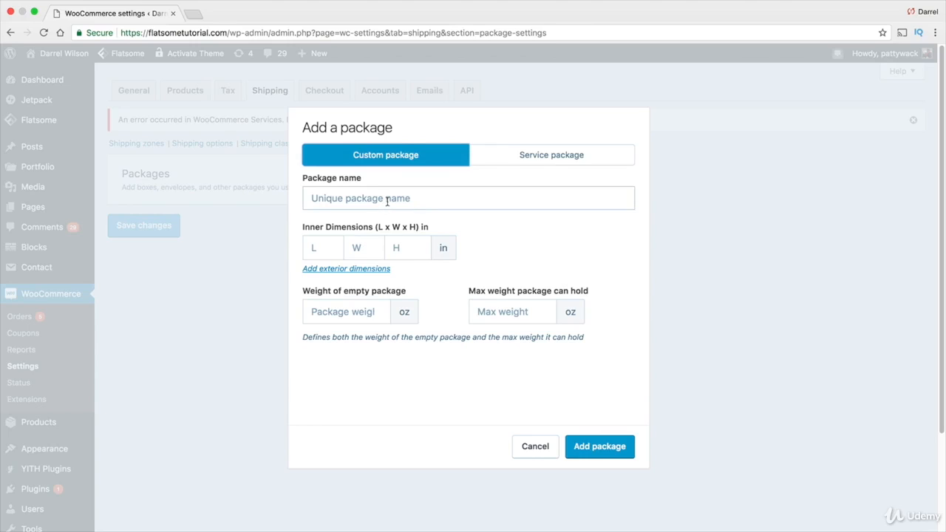
left_click(535, 447)
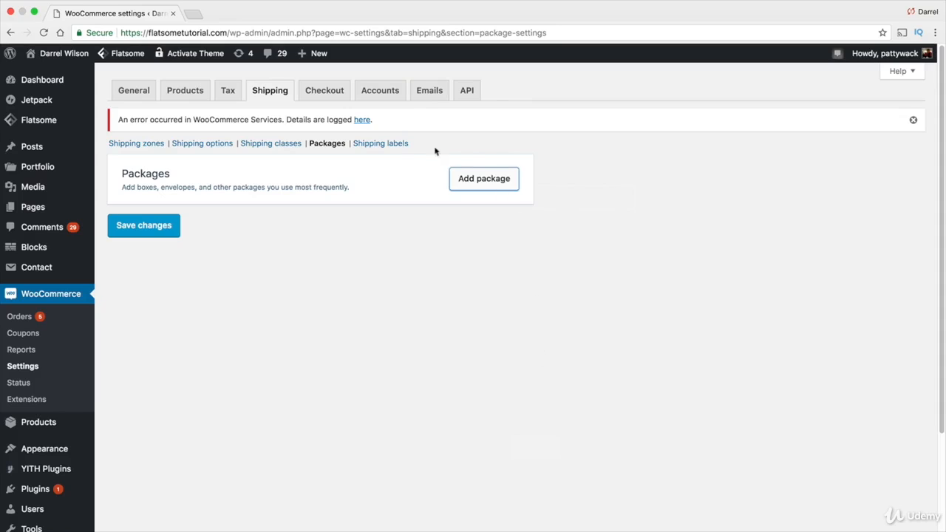
- Review the shipping labels settings and return to the list of shipping zones
left_click(390, 144)
left_click(562, 181)
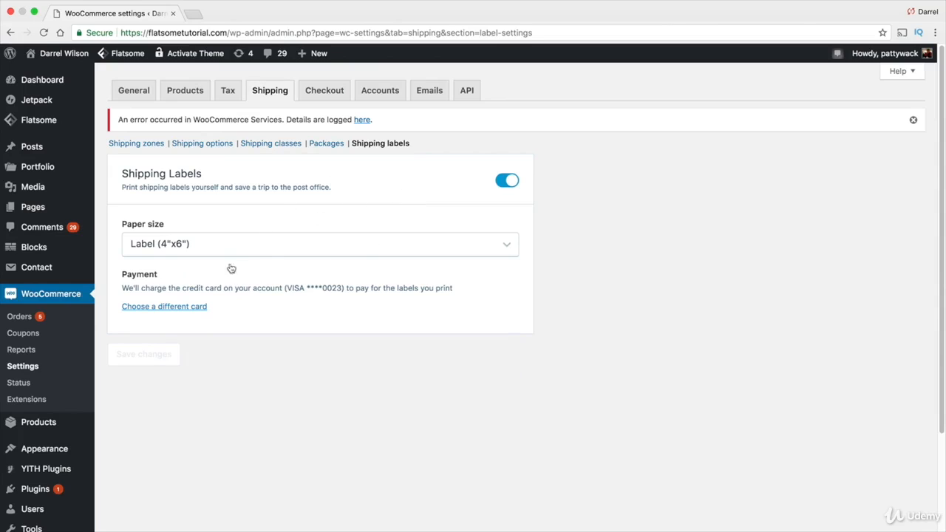
left_click(139, 144)
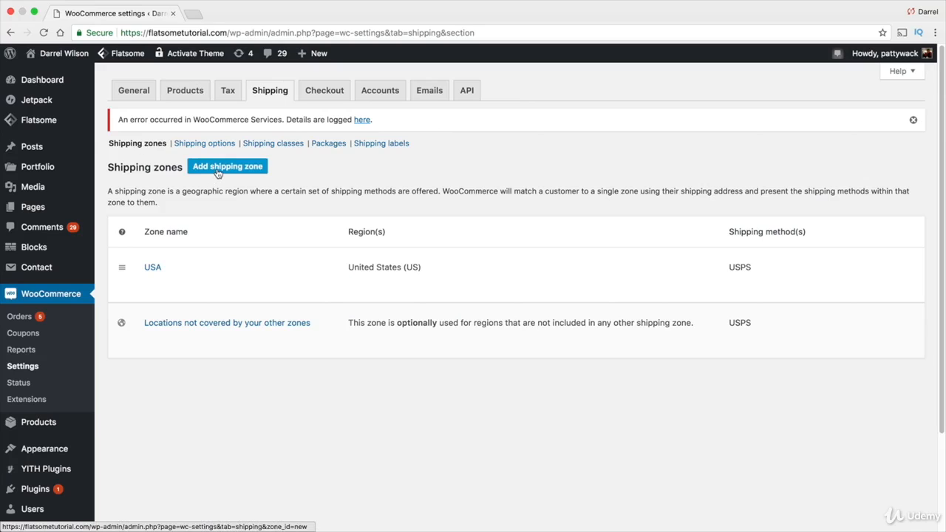
- Open the USA shipping zone and delete its USPS shipping method
left_click(151, 282)
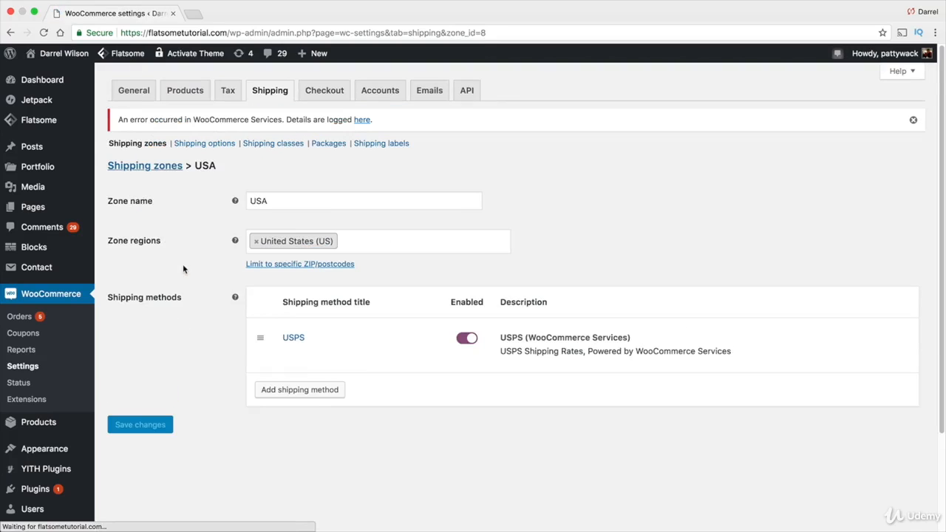
mouse_move(349, 340)
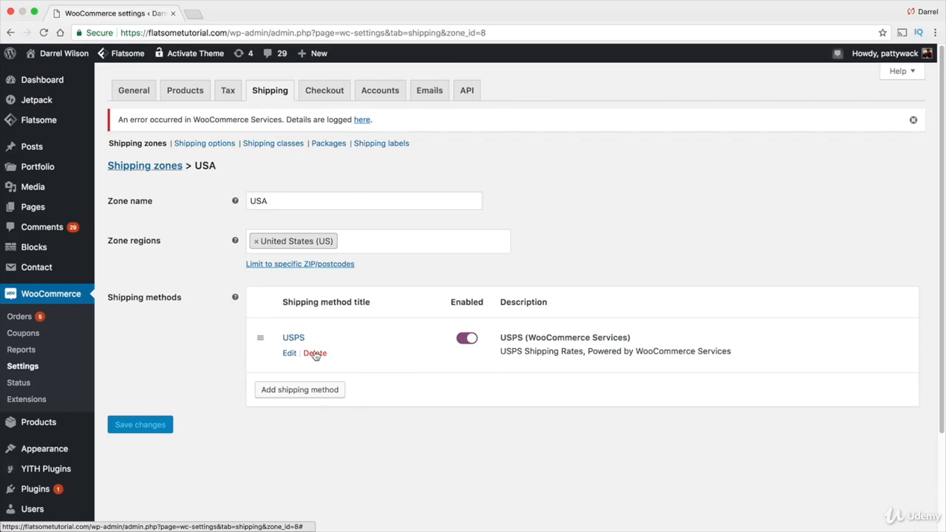
left_click(315, 353)
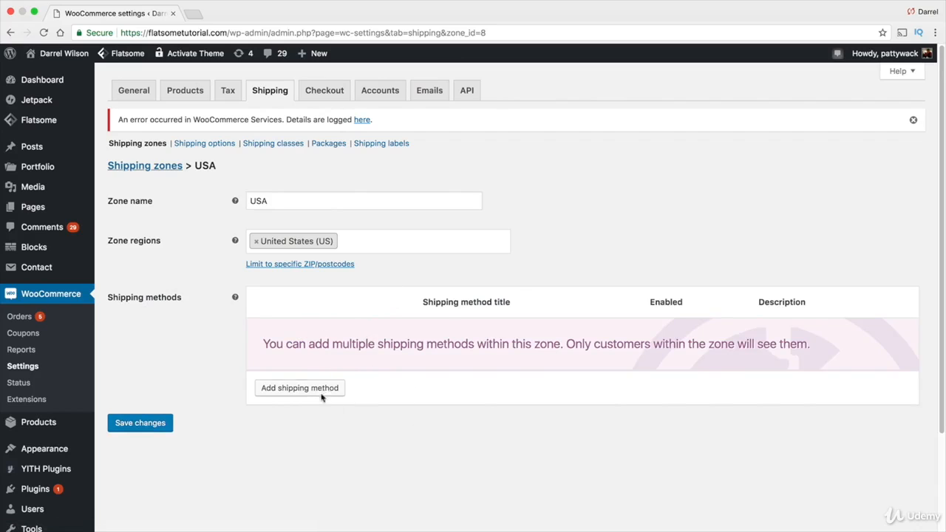
- Try adding Local pickup as the shipping method of the USA zone
left_click(321, 396)
left_click(387, 296)
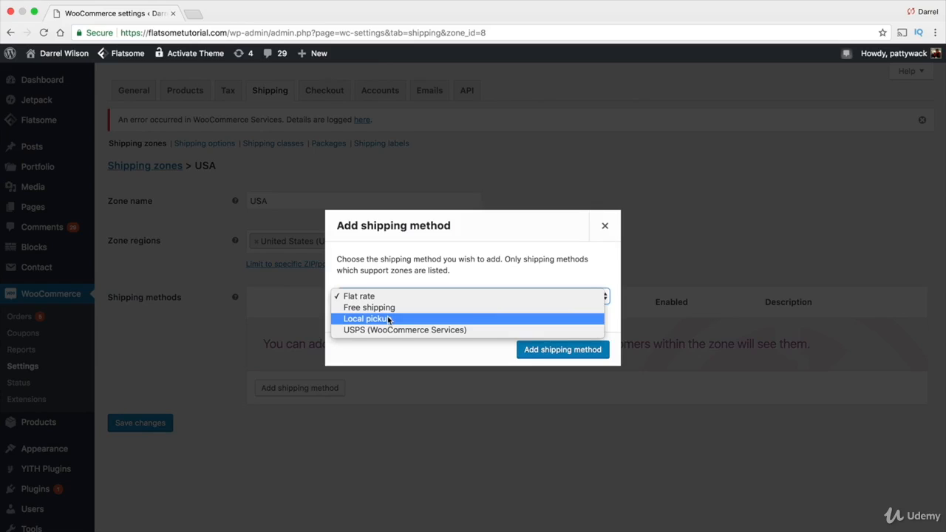
left_click(388, 318)
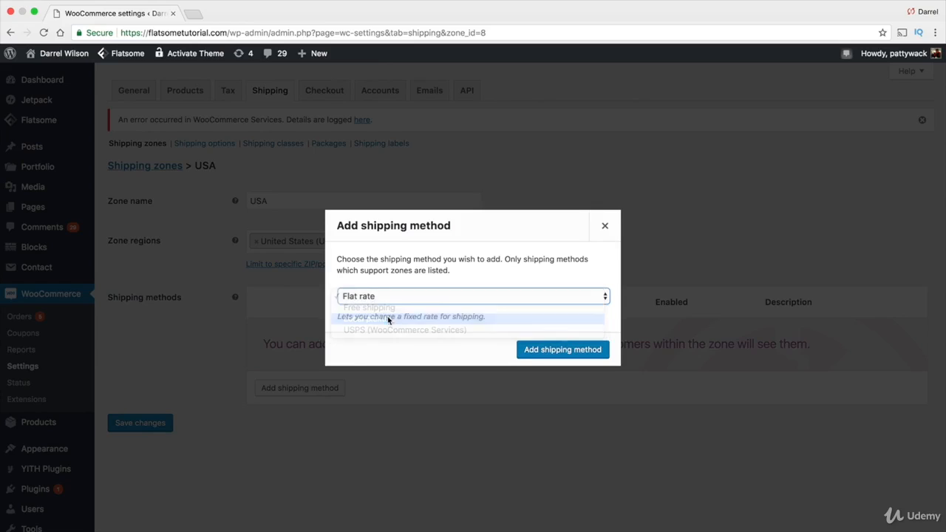
left_click(542, 356)
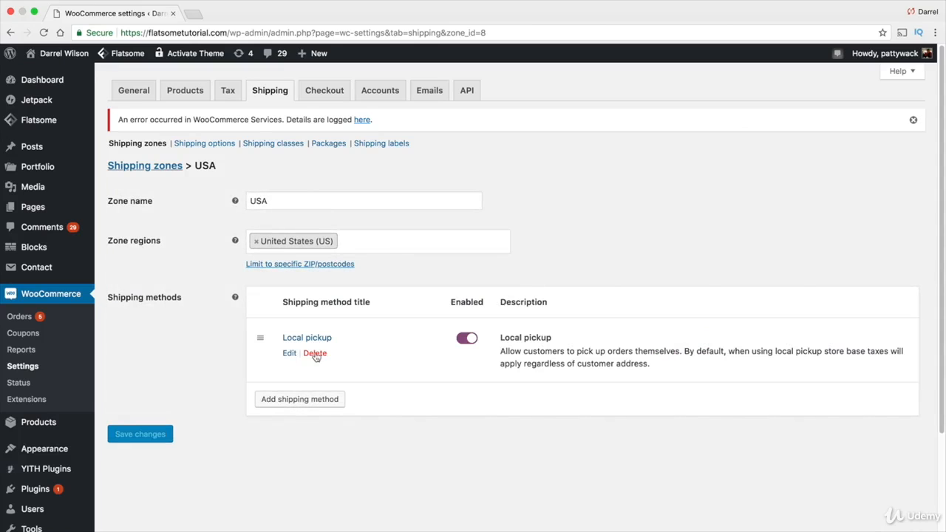
- Look at the Local pickup cost setting, close it without saving, and delete that method from the USA zone
left_click(291, 354)
double_click(389, 318)
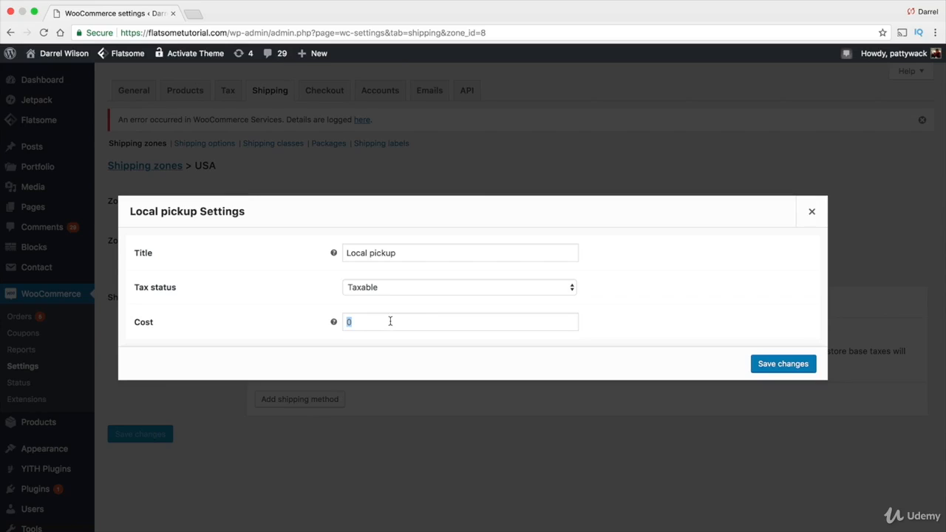
left_click(811, 215)
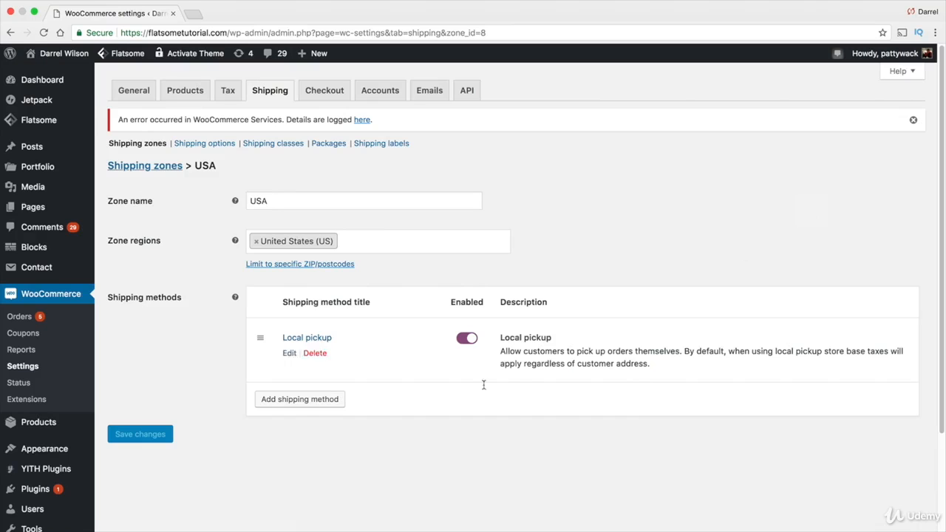
left_click(317, 354)
- Try adding Free shipping as the shipping method of the USA zone
left_click(318, 390)
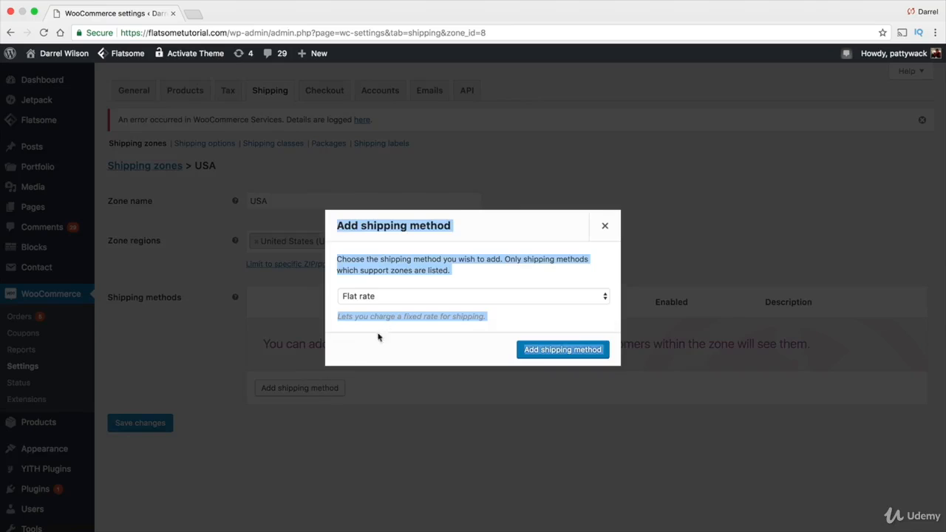
left_click(389, 297)
left_click(488, 307)
left_click(554, 362)
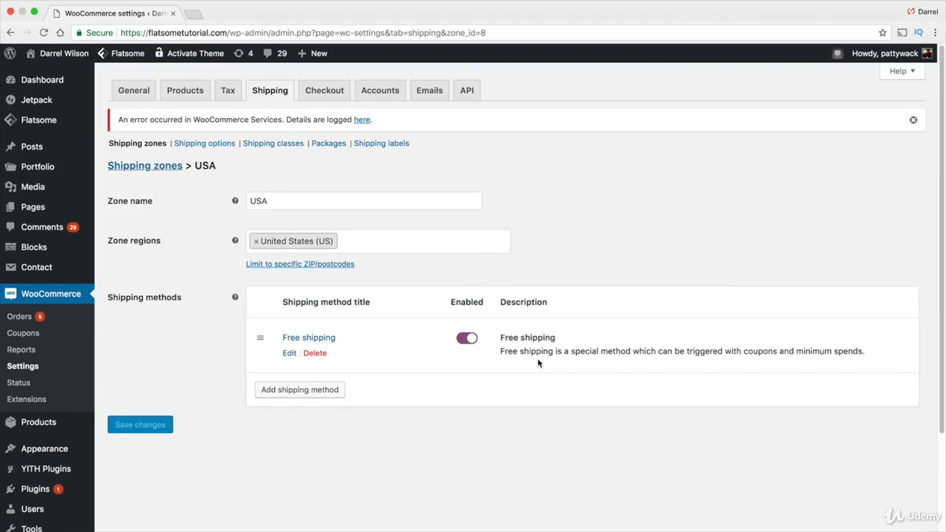
- Try requiring "A minimum order amount AND a coupon" in the Free shipping settings
left_click(291, 354)
double_click(384, 320)
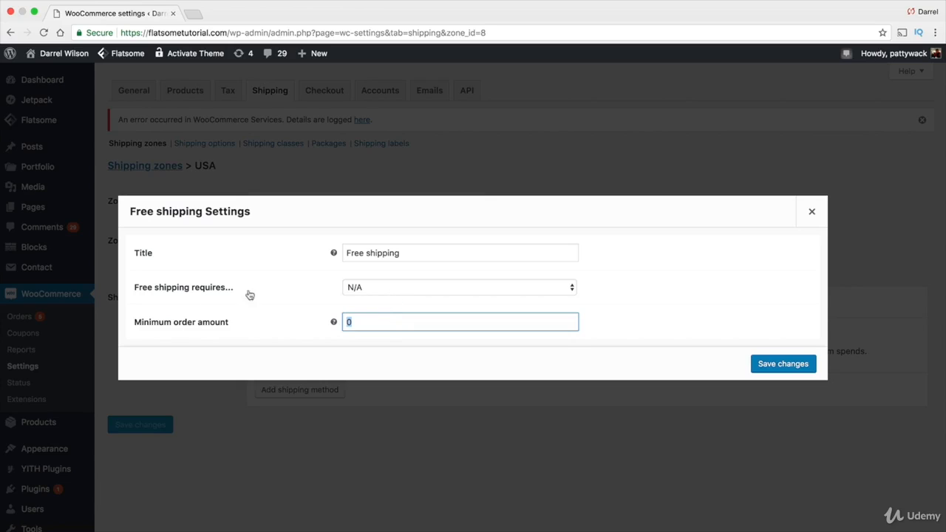
left_click(399, 288)
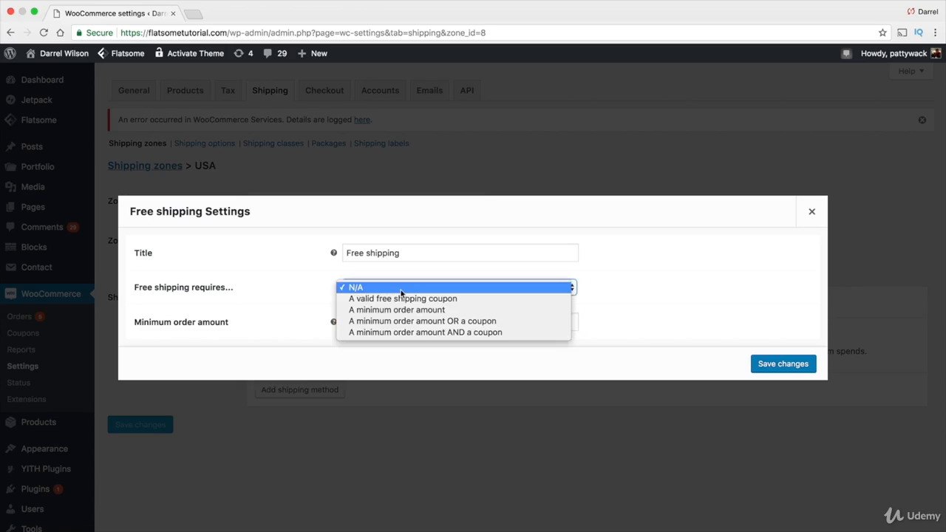
left_click(512, 332)
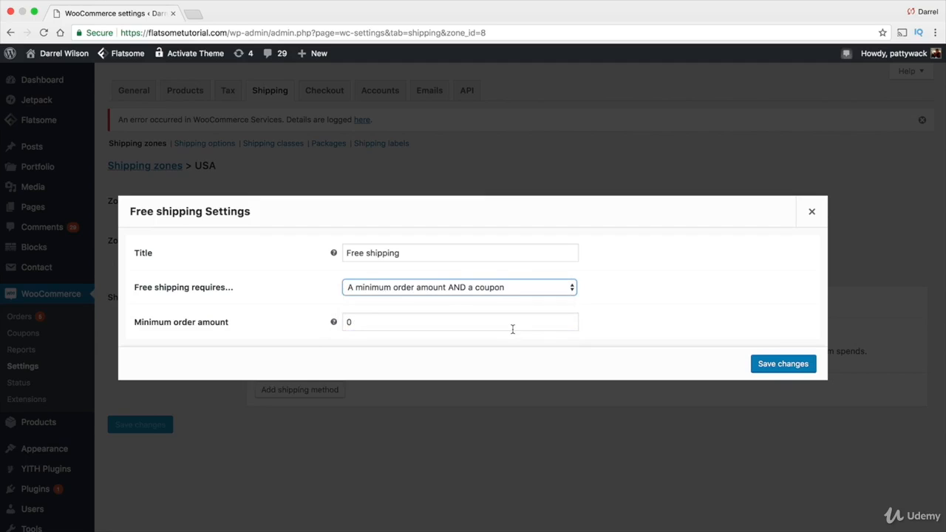
- Try requiring only "A minimum order amount" of 20 for free shipping, and close the settings without saving
left_click(436, 295)
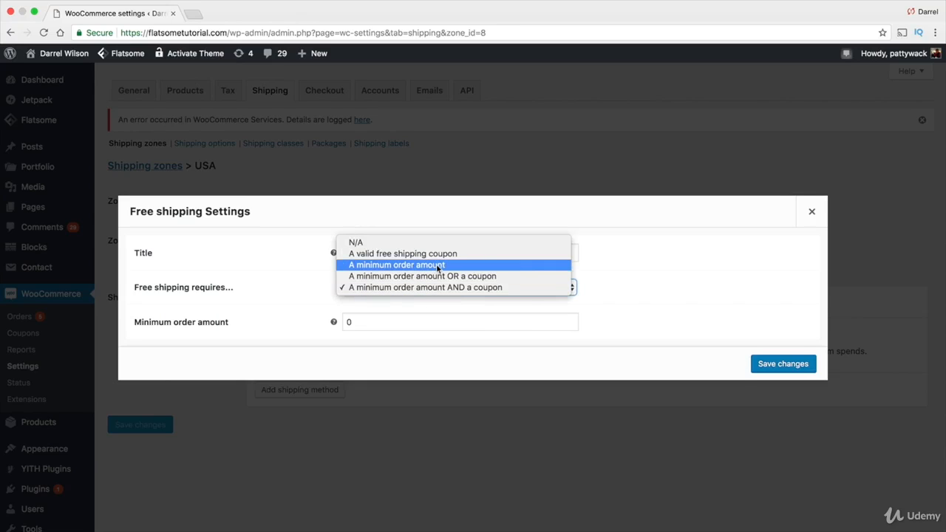
left_click(438, 267)
key("Tab")
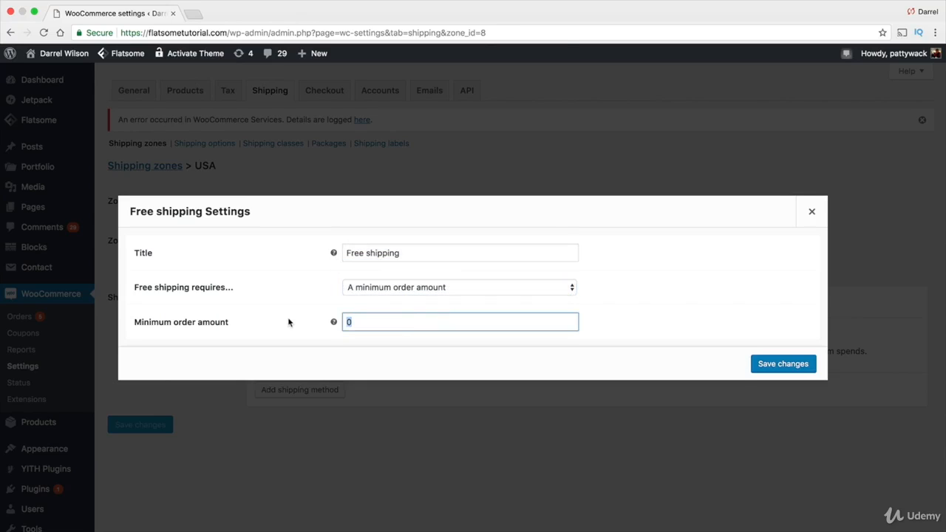
key("Right")
type("20")
left_click(809, 215)
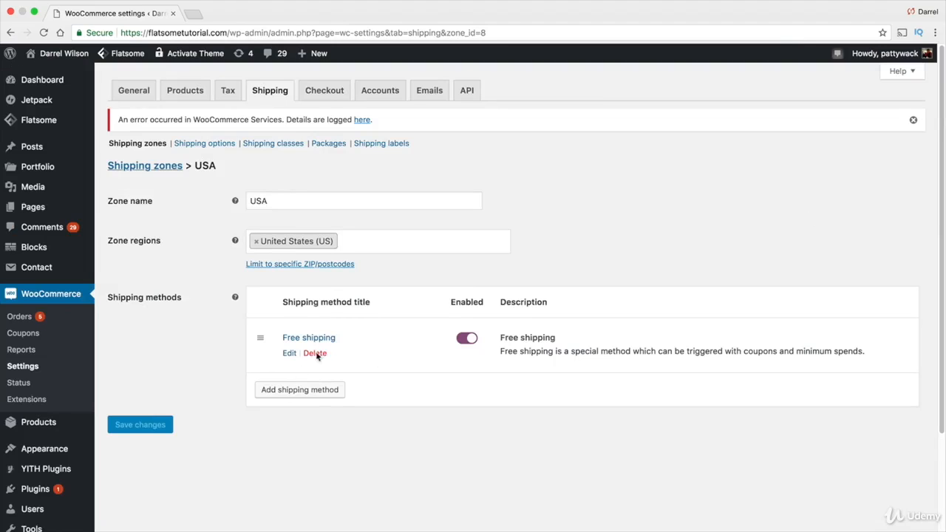
- Replace the USA zone's Free shipping method with Flat rate
left_click(318, 353)
left_click(320, 394)
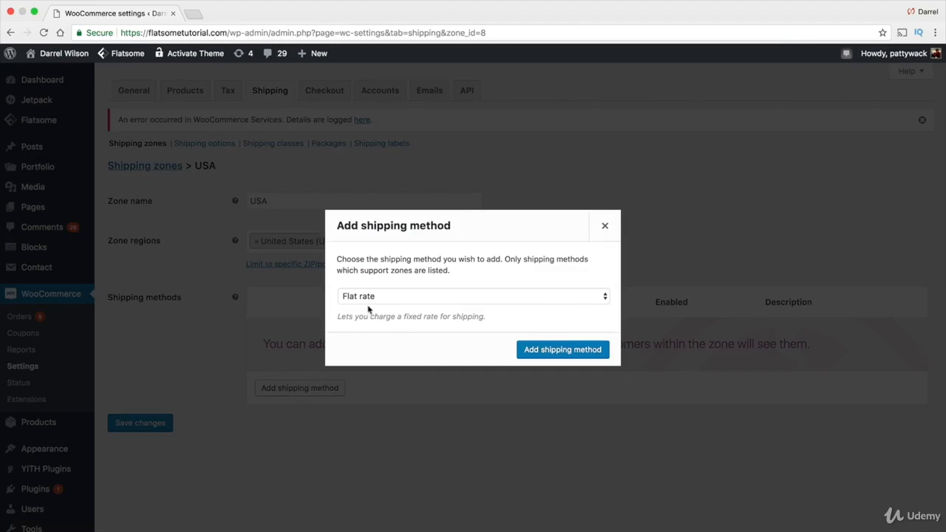
left_click(543, 353)
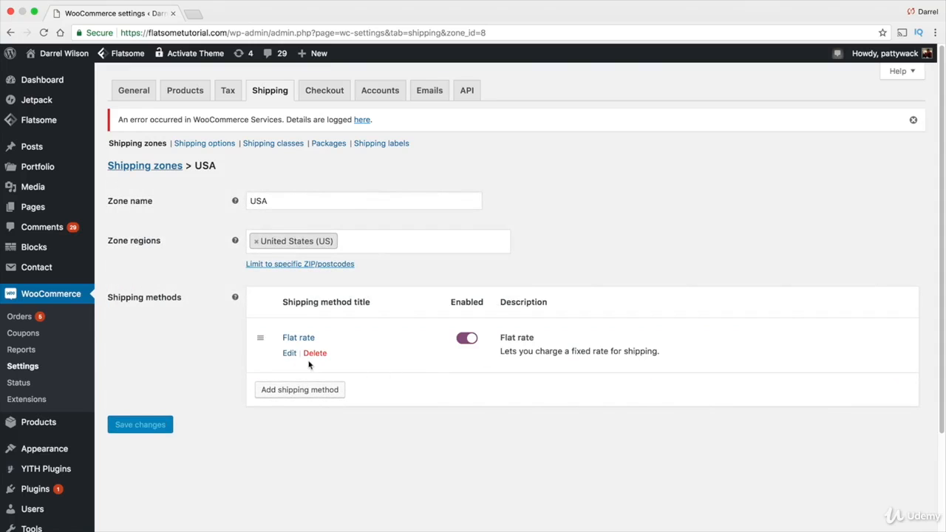
- Set the Flat rate method's cost to 10 and save its settings
left_click(289, 353)
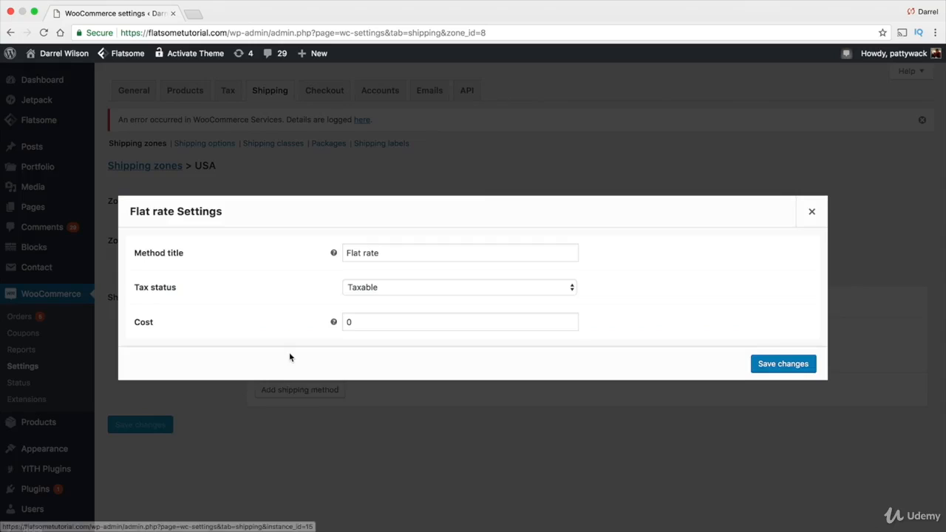
double_click(364, 318)
type("10")
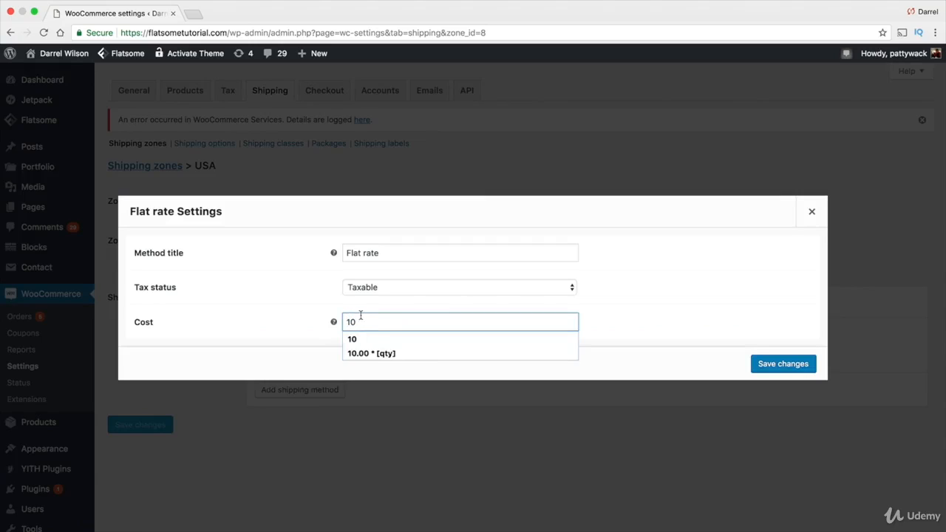
left_click(690, 309)
left_click(761, 363)
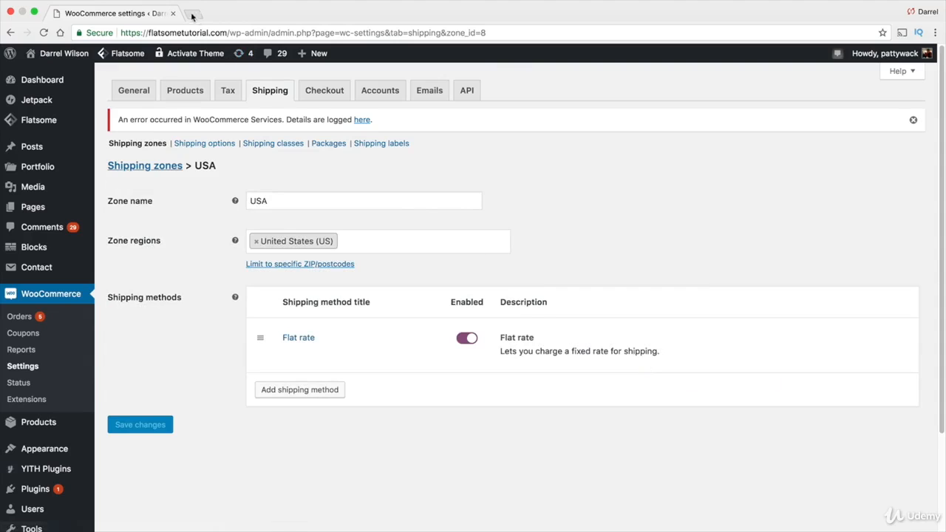
- Open flatsometutorial.com in a new browser tab and go through the shop to the cart
mouse_move(68, 61)
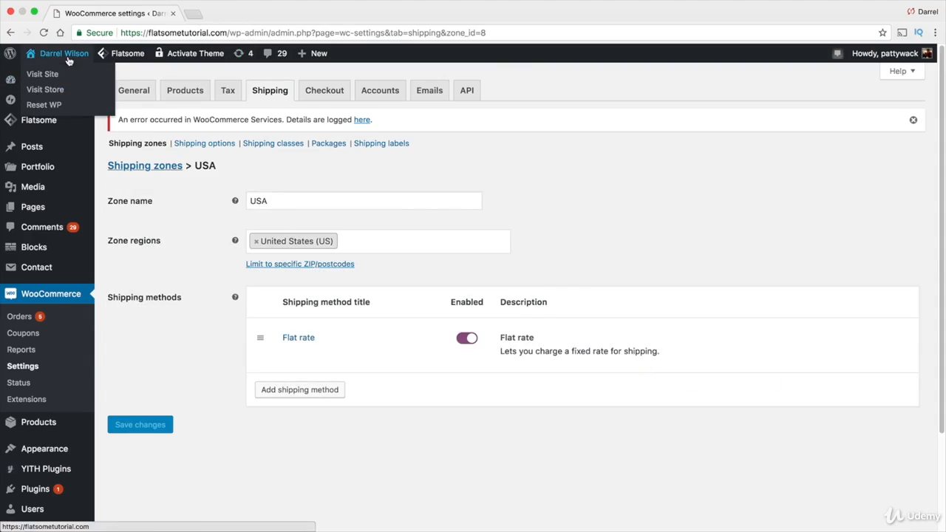
left_click(192, 13)
type("flatsometutorial.com")
key("Down")
key("Return")
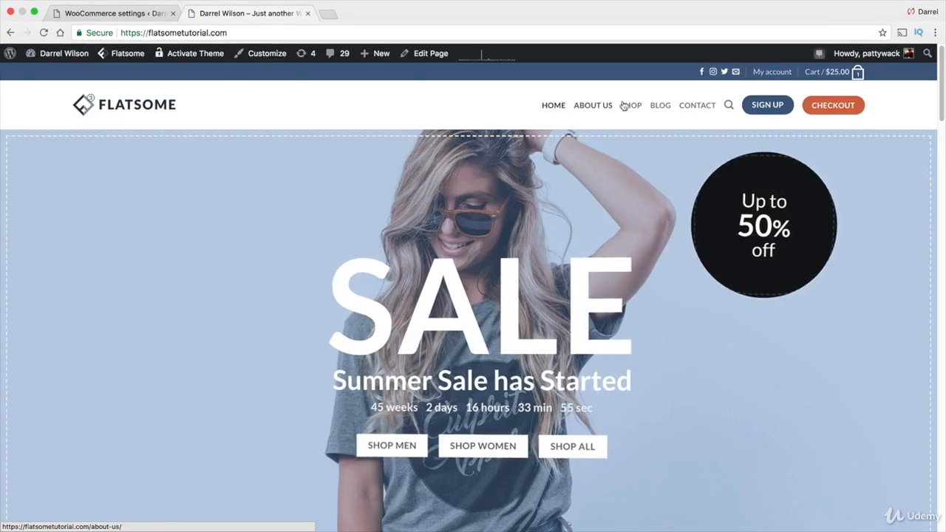
left_click(632, 105)
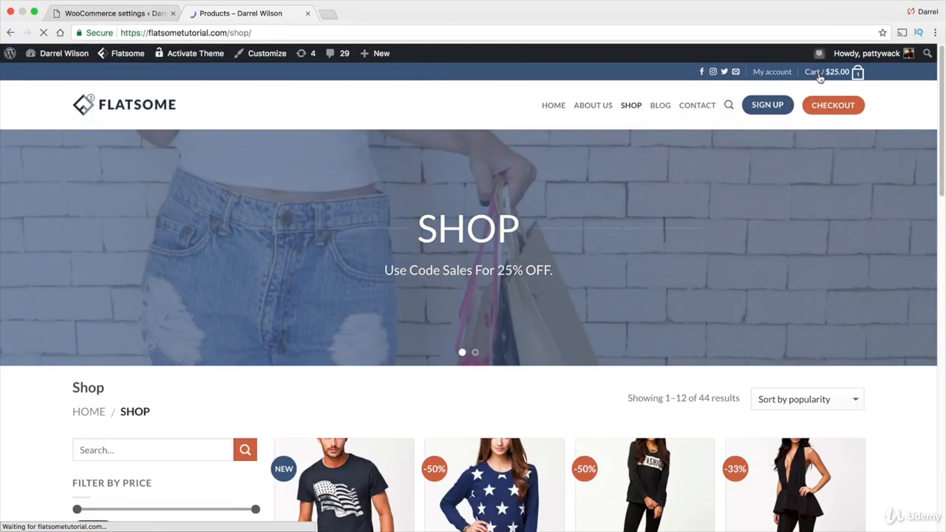
left_click(819, 72)
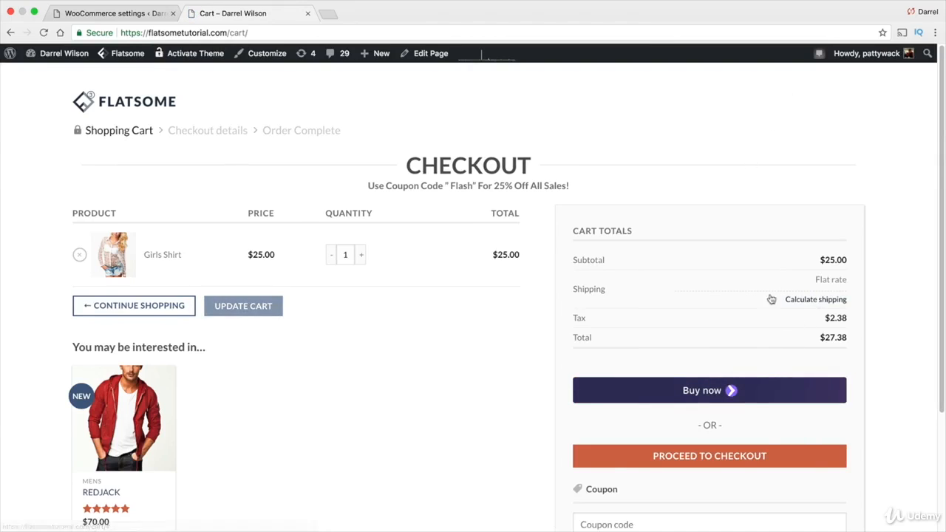
- Remove the Girls Shirt from the cart, add the RAINBOW product from the shop, and view the cart
left_click(79, 255)
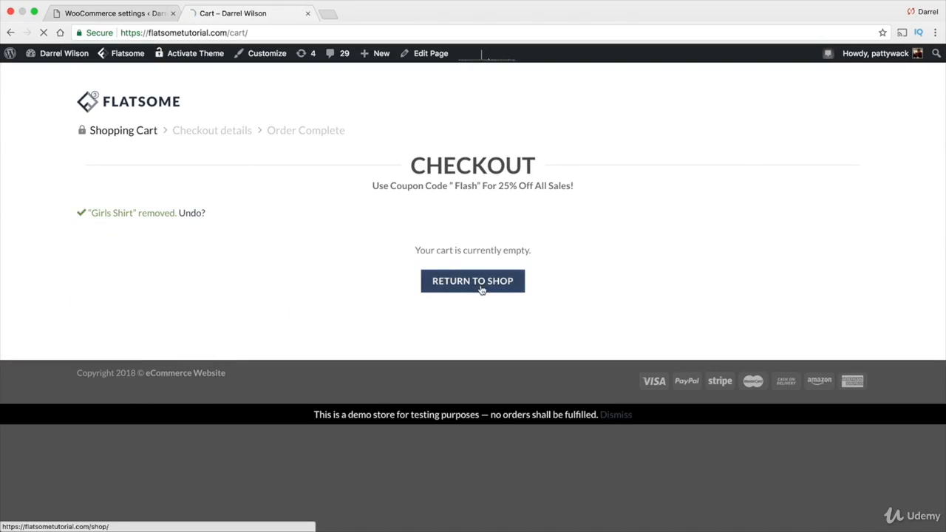
left_click(481, 289)
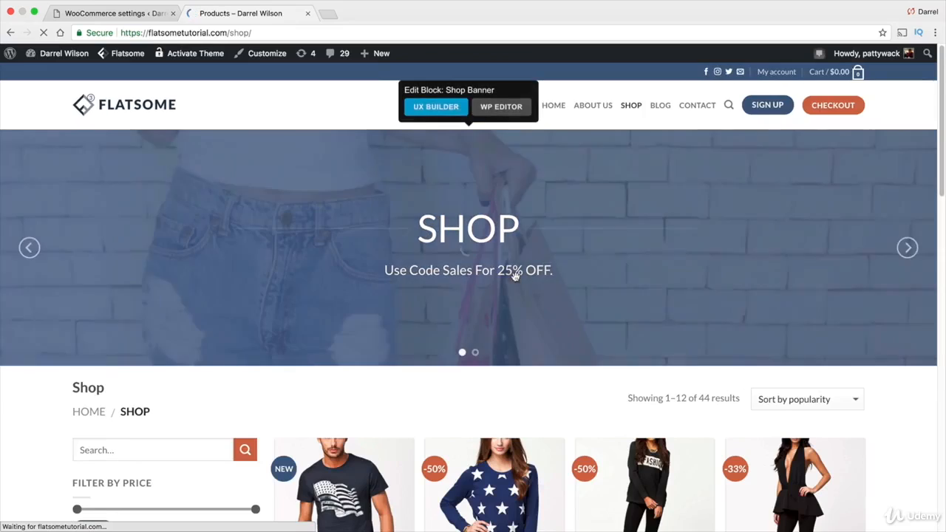
scroll(653, 373, "down", 3)
scroll(654, 370, "down", 9)
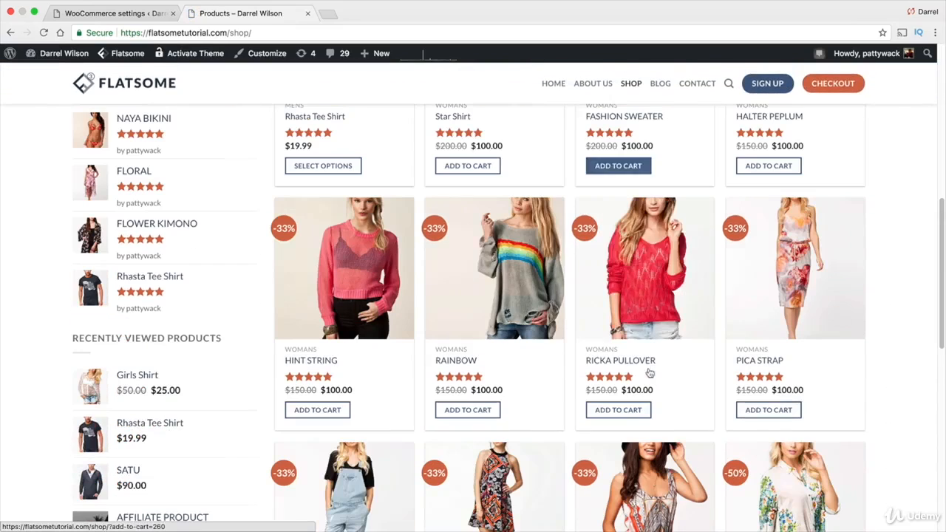
left_click(476, 414)
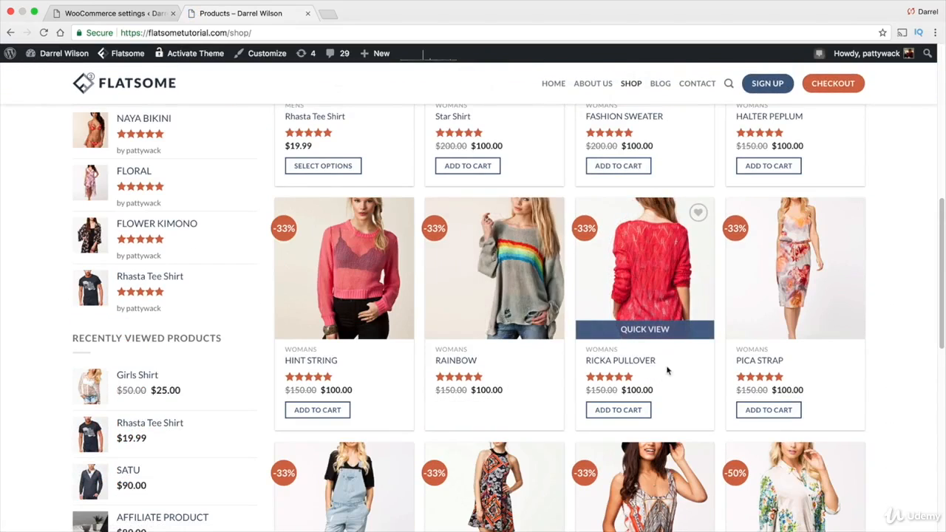
left_click(472, 405)
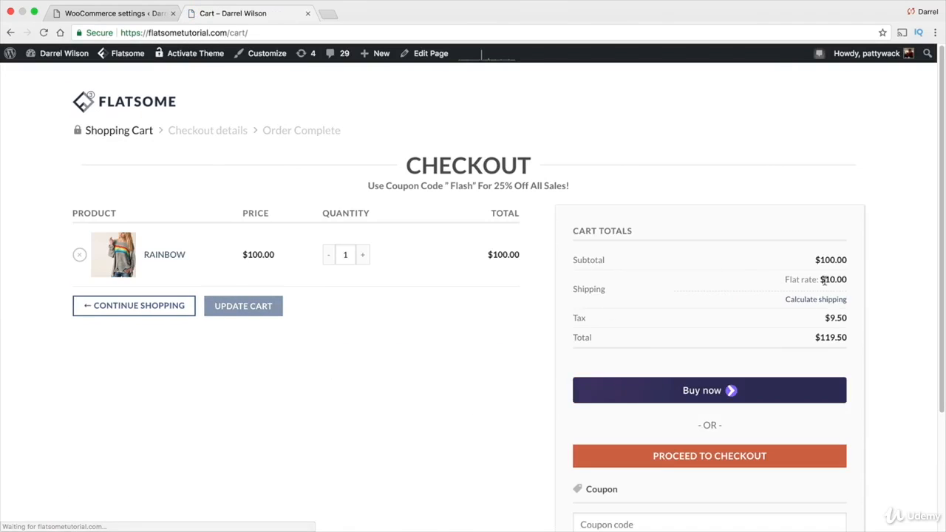
- Raise the RAINBOW quantity to 4, update the cart, and compare the flat rate shipping charge before and after
left_click_drag(851, 283, 789, 281)
left_click(834, 200)
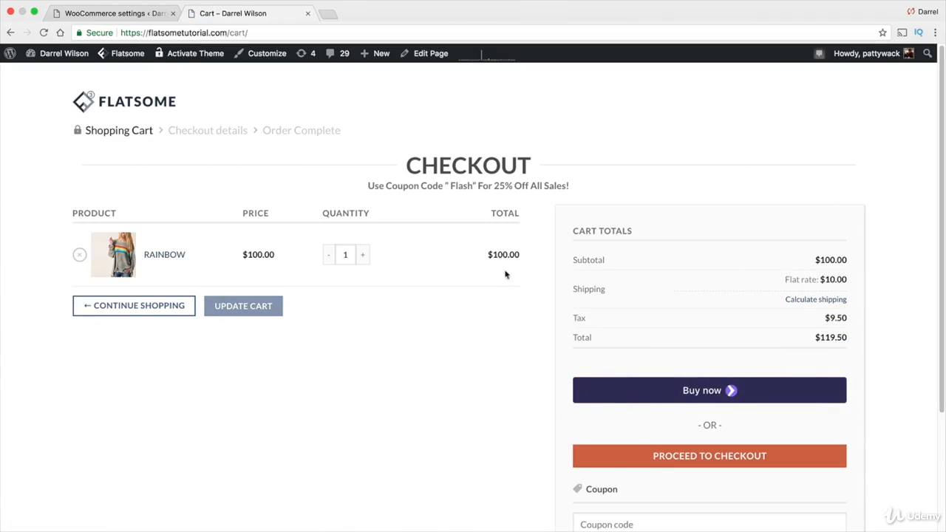
left_click(362, 255)
left_click(362, 256)
left_click(362, 255)
left_click(255, 306)
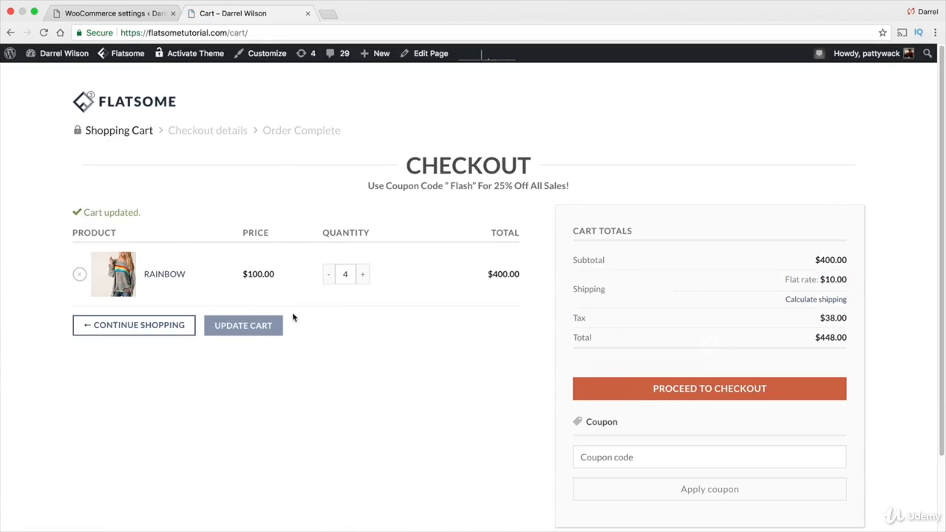
left_click_drag(847, 276, 782, 275)
left_click(798, 208)
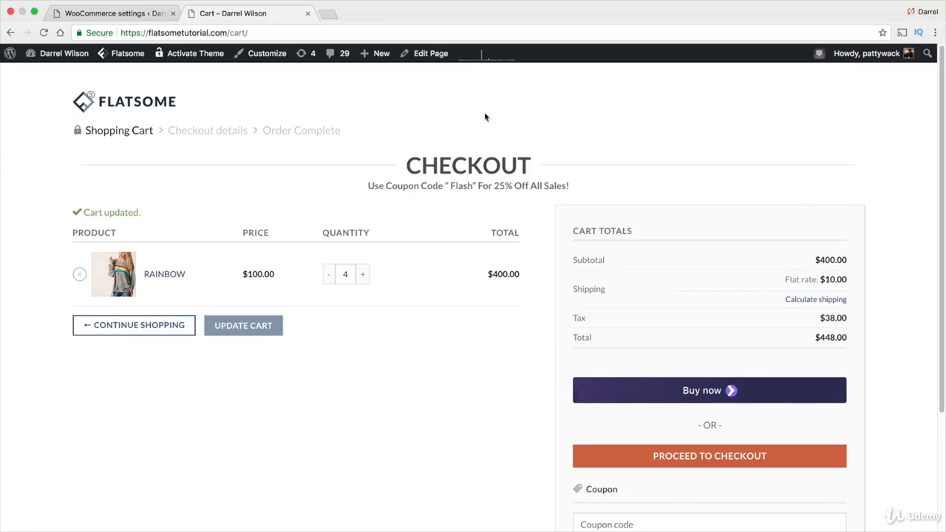
- Set the USA zone's Flat rate cost to the per-item formula [qty] * 5 and save the method's settings
left_click(126, 20)
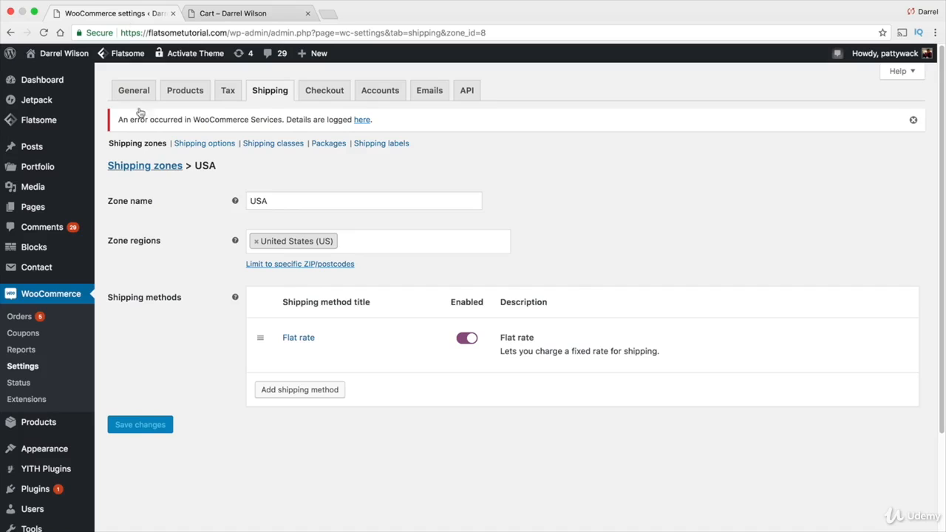
mouse_move(296, 358)
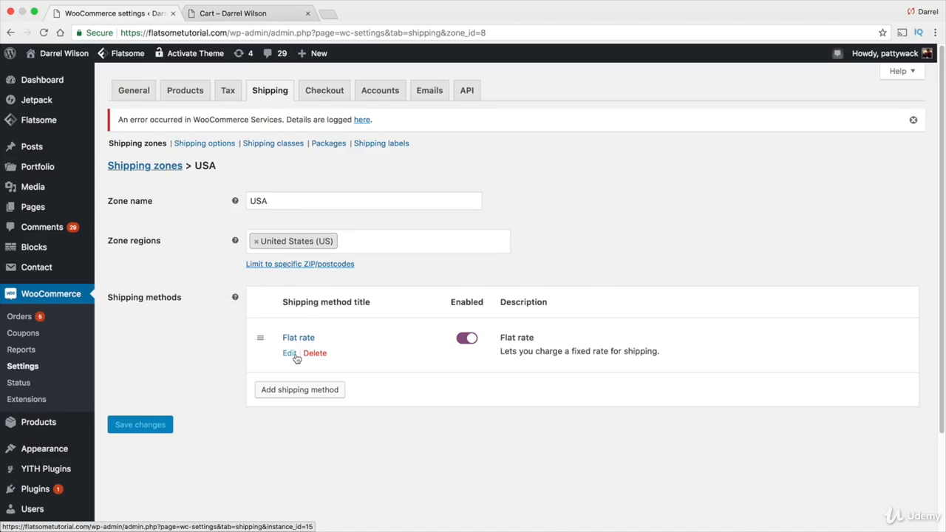
left_click(289, 353)
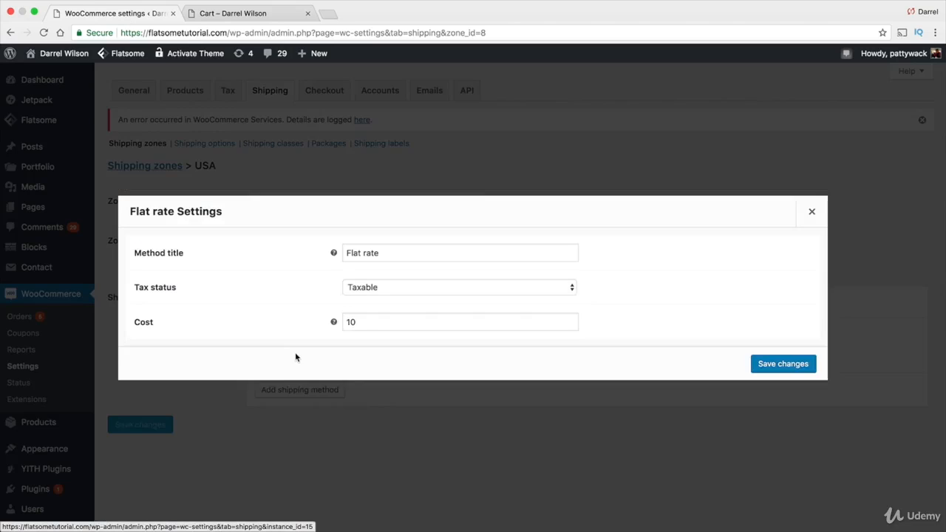
double_click(360, 323)
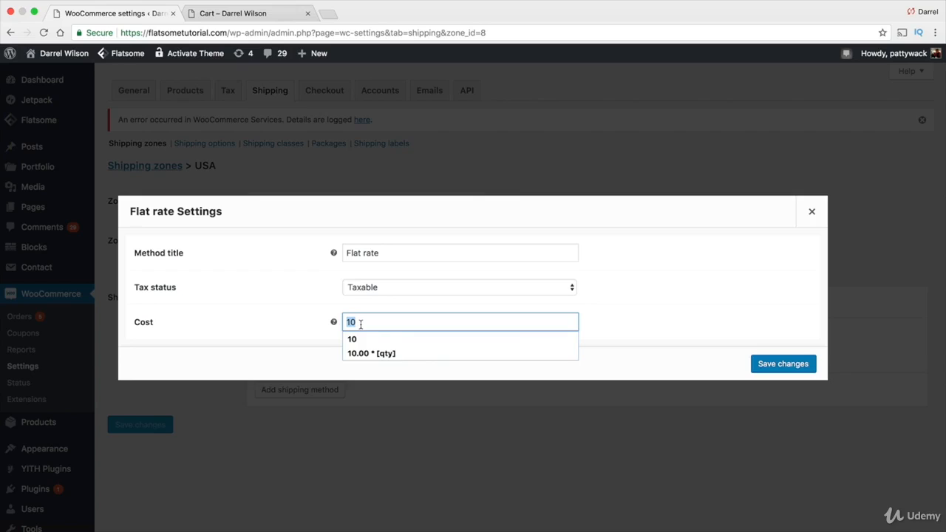
type("[")
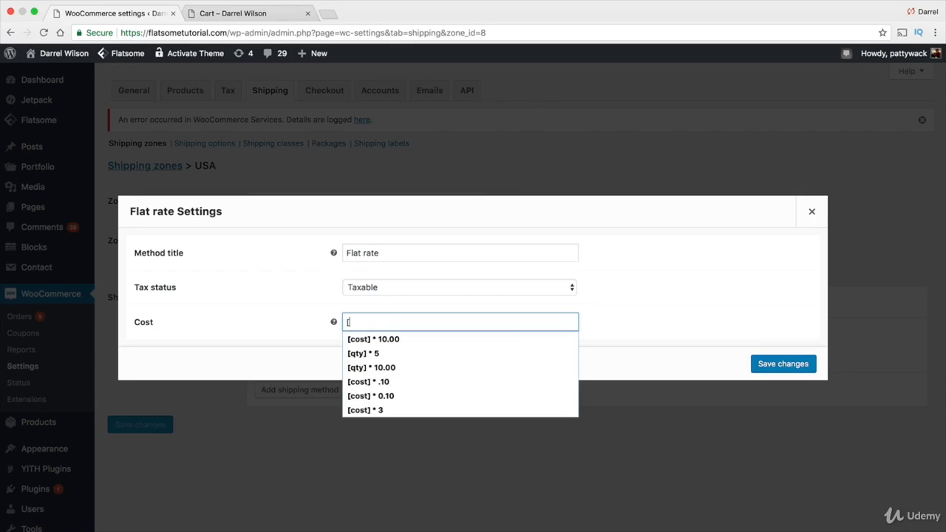
key("Down")
key("Down")
key("Return")
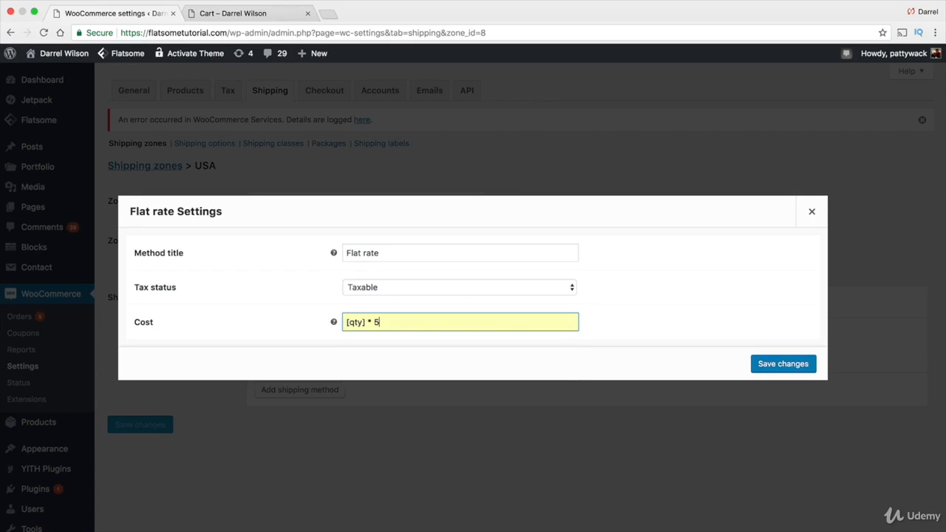
left_click(401, 322)
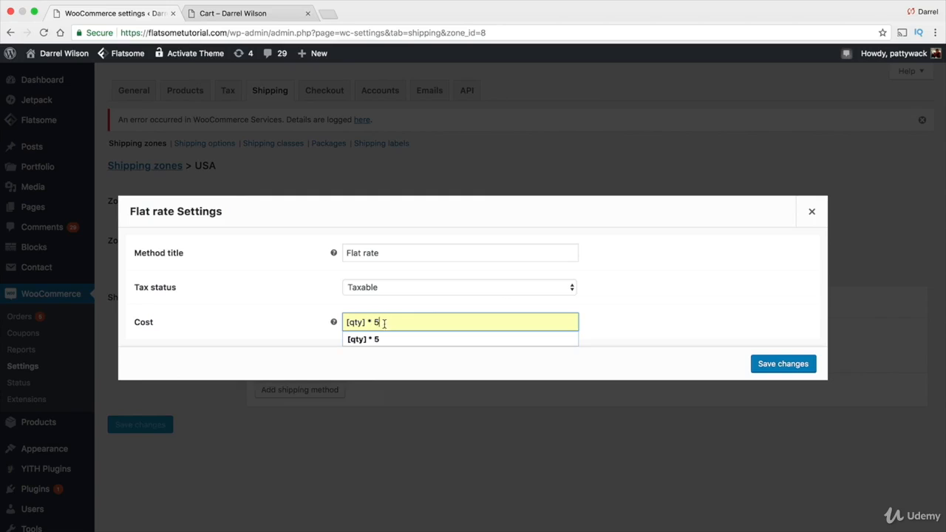
left_click(773, 363)
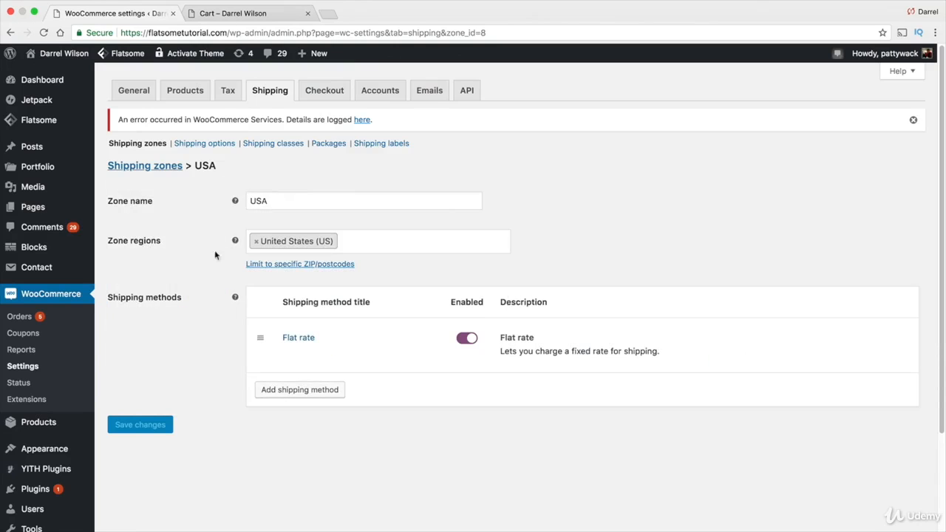
- Remove the RAINBOW product from the storefront cart and reload the cart page
left_click(221, 14)
left_click(79, 274)
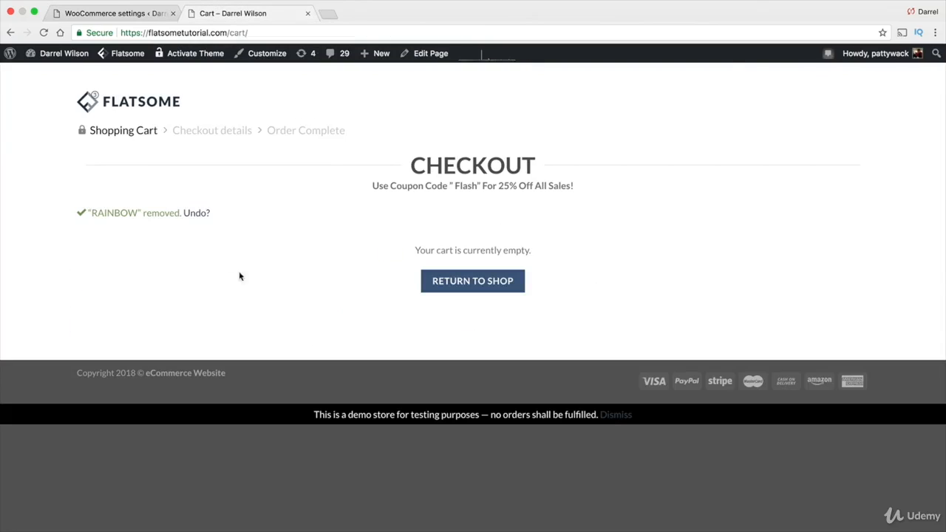
left_click(194, 215)
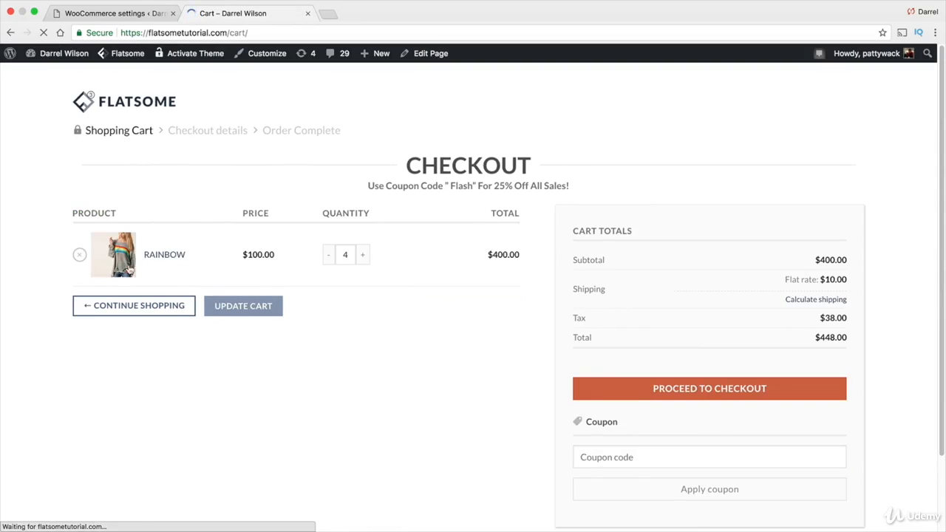
left_click(79, 255)
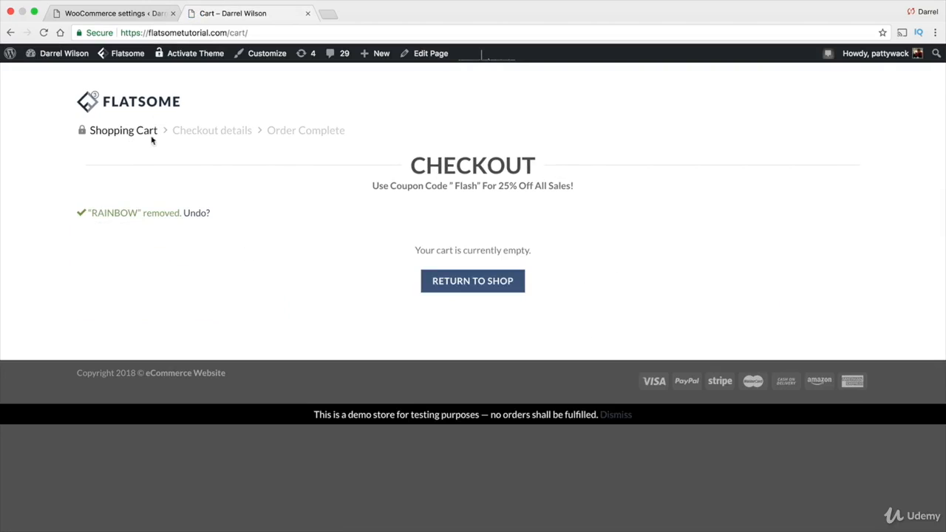
left_click(124, 133)
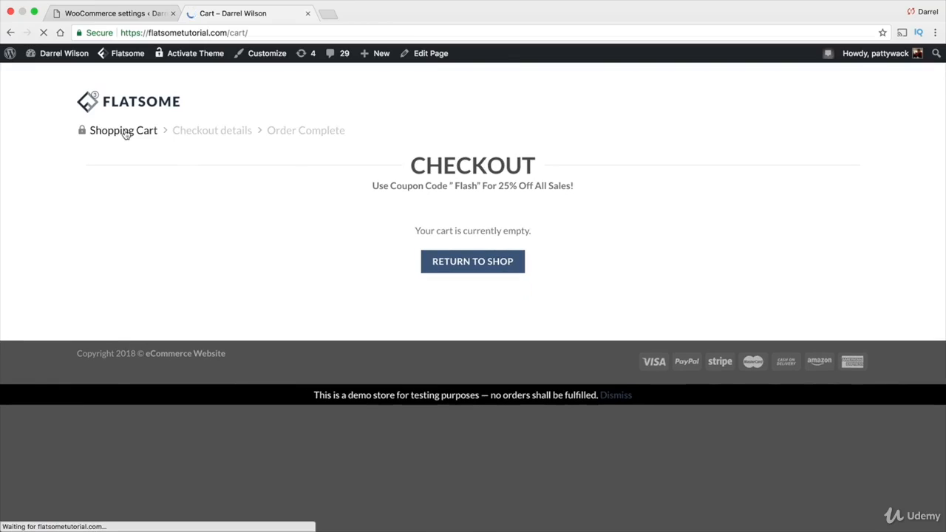
- Return to the shop and add the RICKA PULLOVER to the cart
left_click(474, 271)
scroll(501, 281, "down", 3)
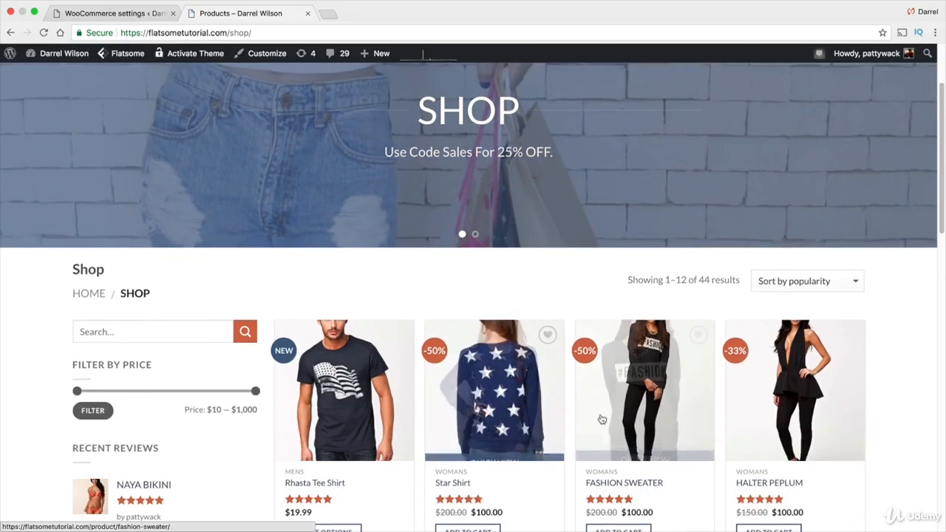
scroll(602, 419, "down", 5)
left_click(619, 362)
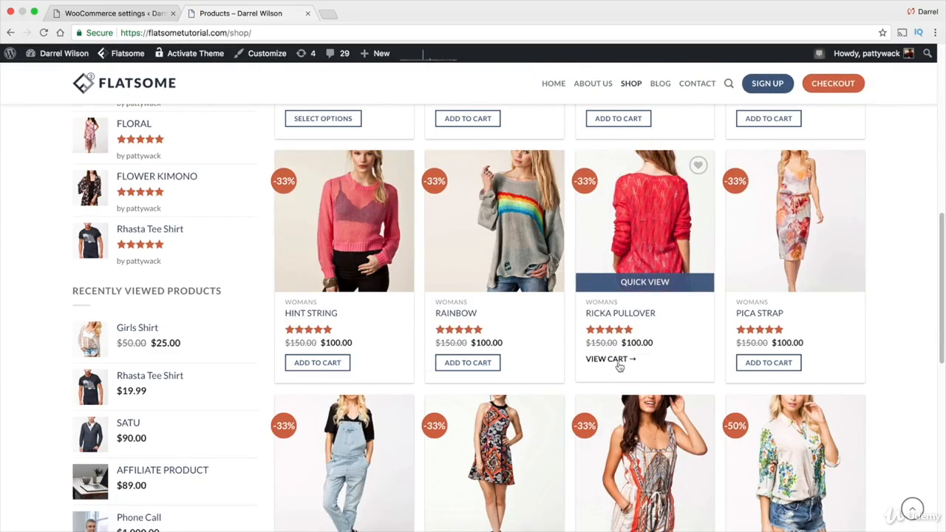
- Check the flat rate shipping charge for a single RICKA PULLOVER on the checkout page and in the cart
left_click(823, 88)
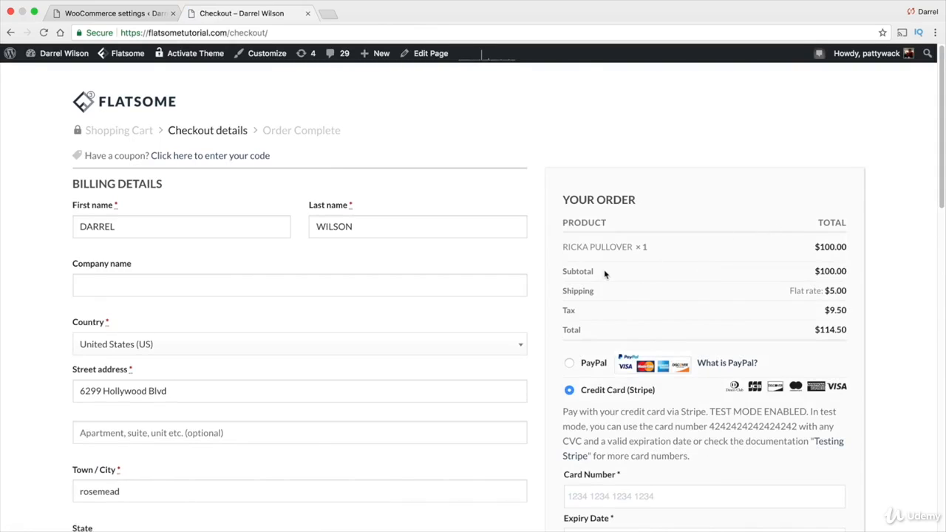
left_click_drag(602, 273, 571, 272)
left_click(108, 133)
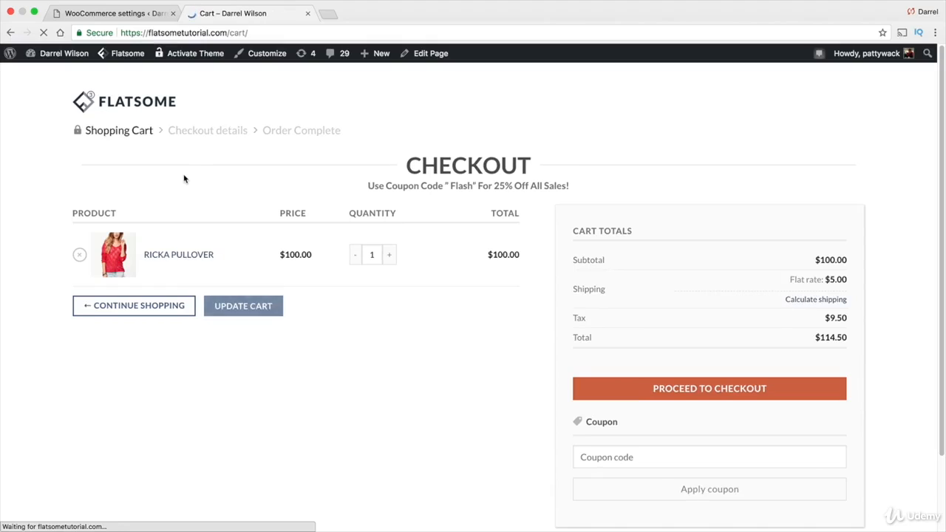
left_click_drag(847, 279, 785, 281)
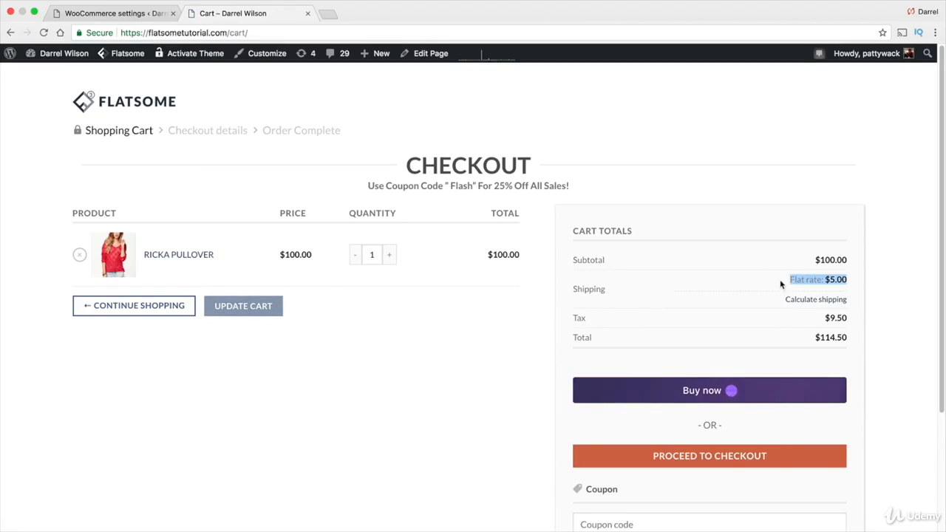
- Review the Flat rate method's cost formula in the WooCommerce shipping settings and close it without changes
left_click(117, 27)
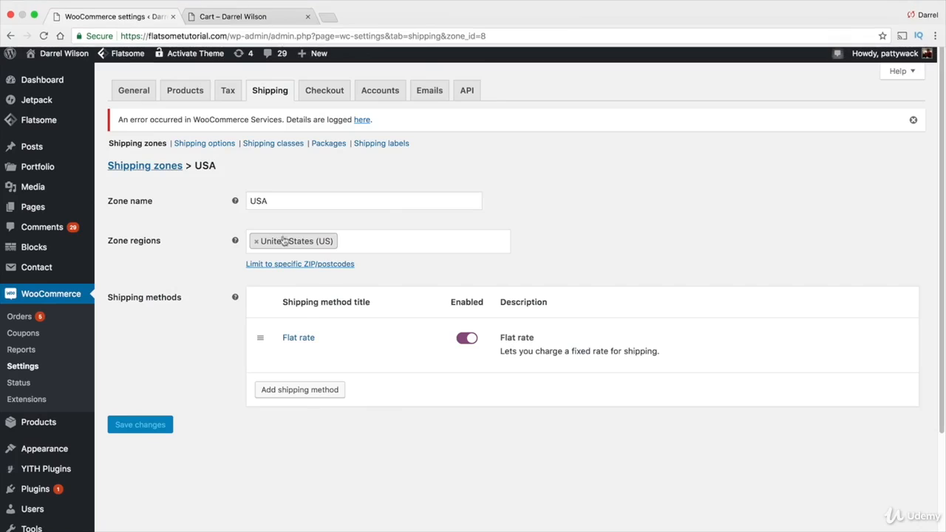
left_click(294, 353)
left_click(394, 322)
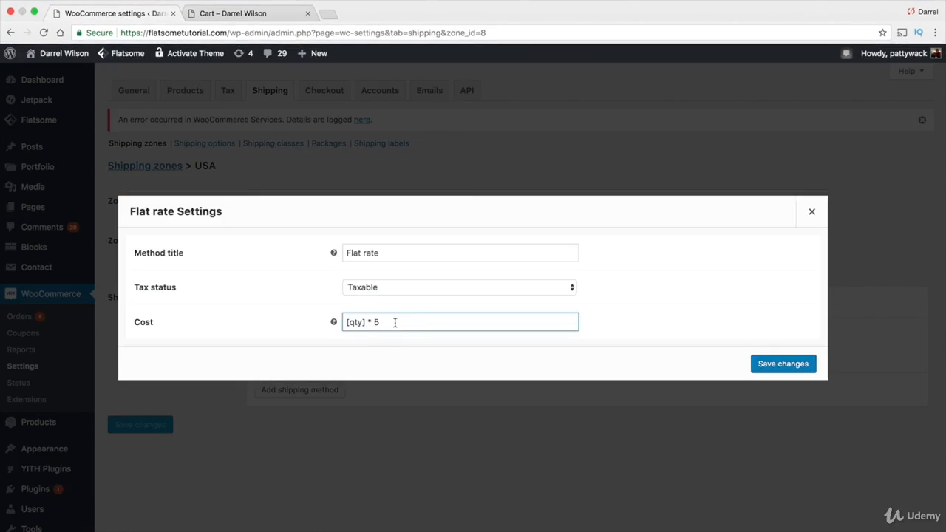
left_click(812, 214)
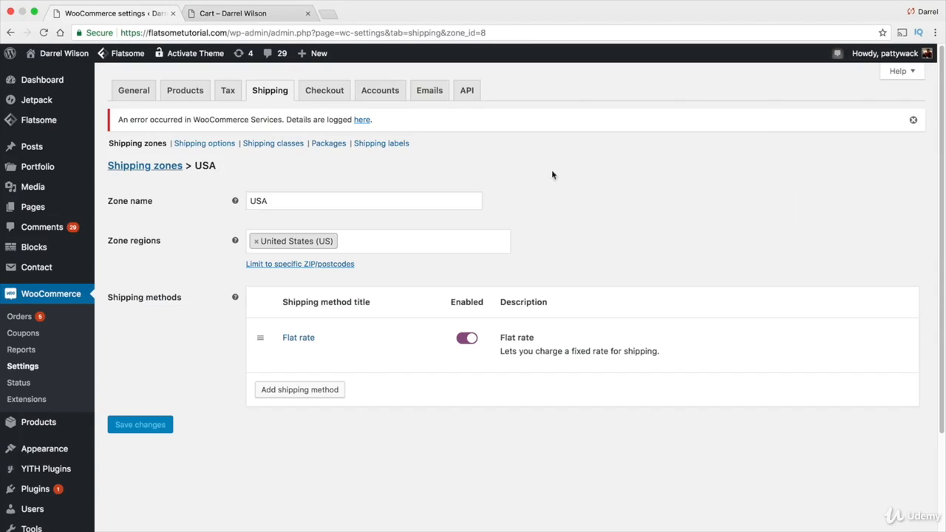
- Raise the RICKA PULLOVER quantity to 5 in the storefront cart and update the cart to check the shipping charge
left_click(280, 19)
left_click(388, 254)
left_click(388, 254)
left_click(388, 254)
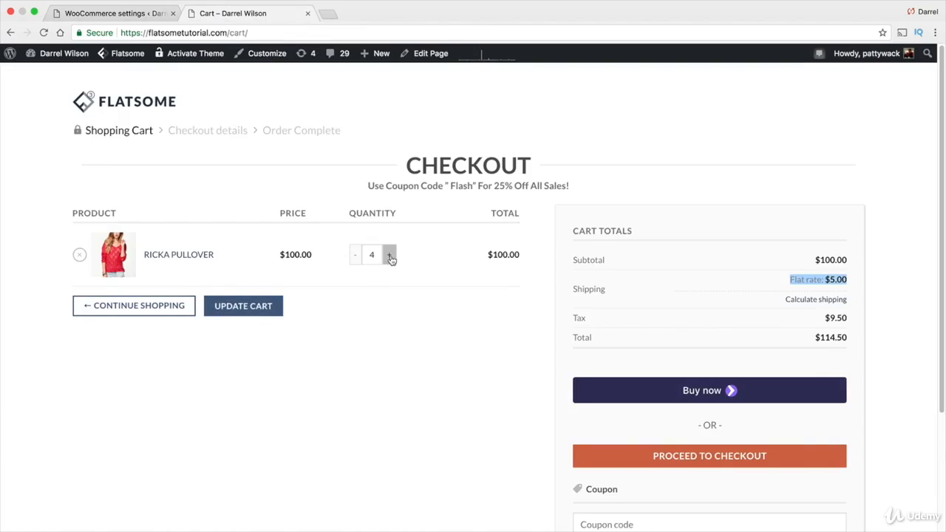
left_click(388, 254)
left_click(260, 308)
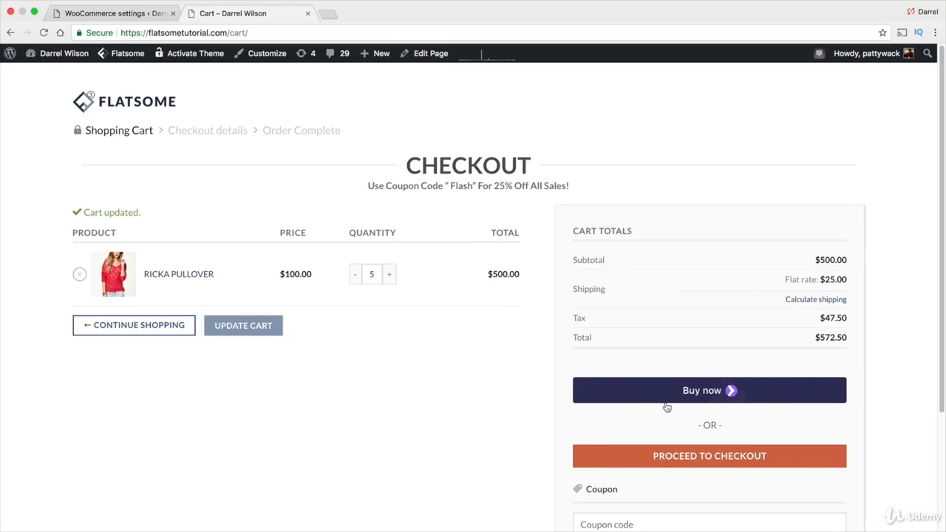
- Change the Flat rate cost formula to [cost] * 5 and save the method's settings
left_click(138, 16)
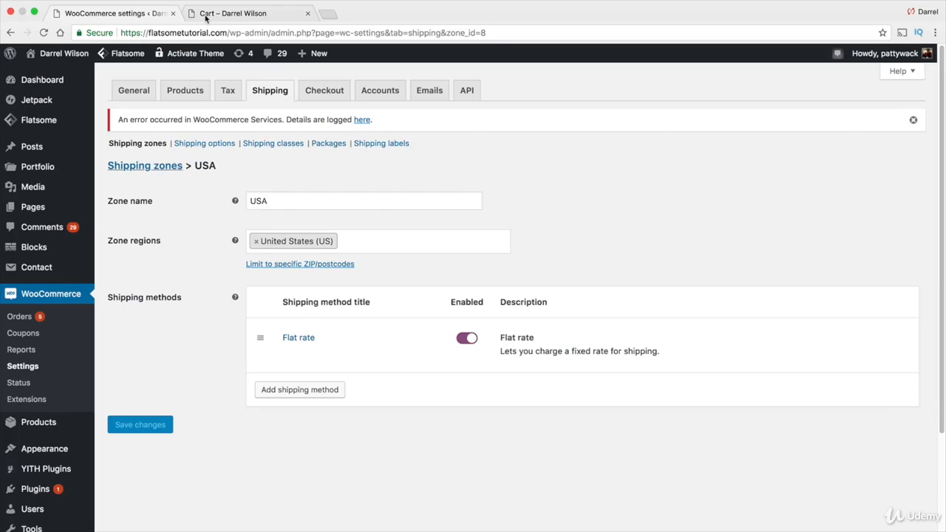
left_click(289, 353)
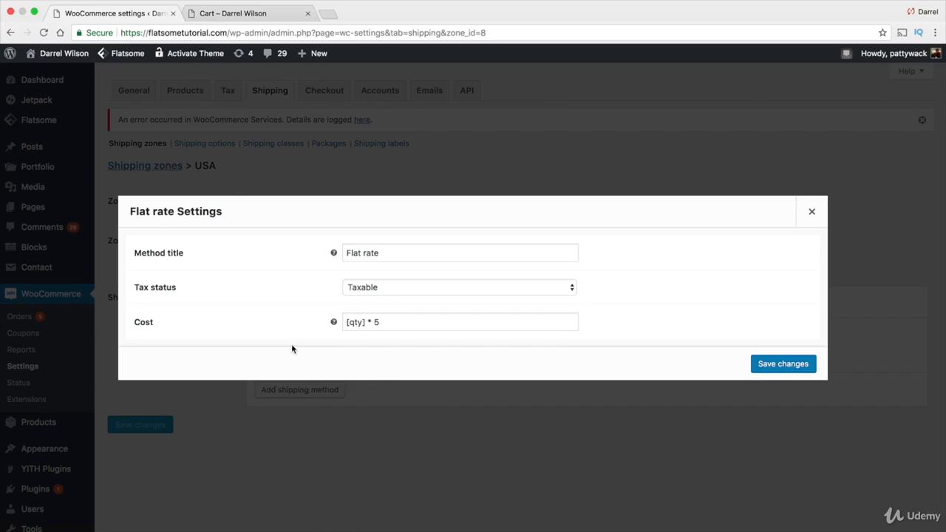
double_click(355, 326)
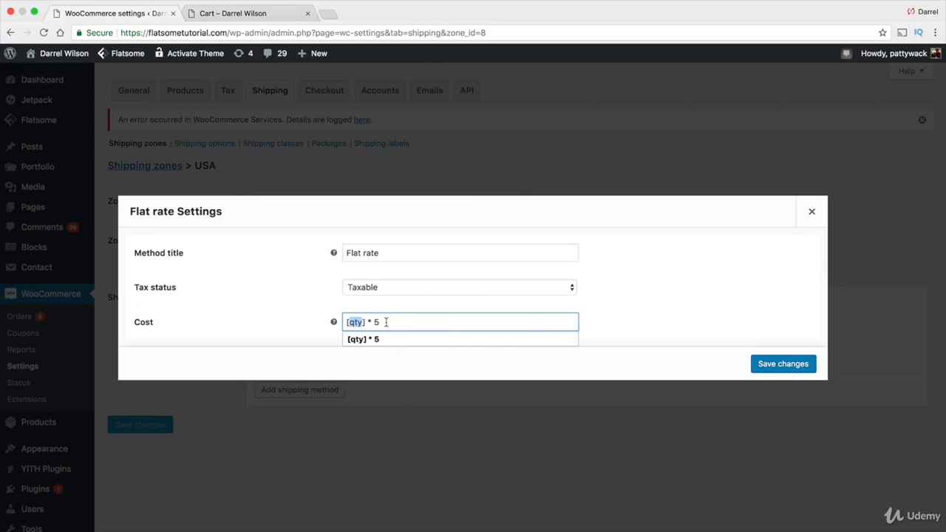
type("cost")
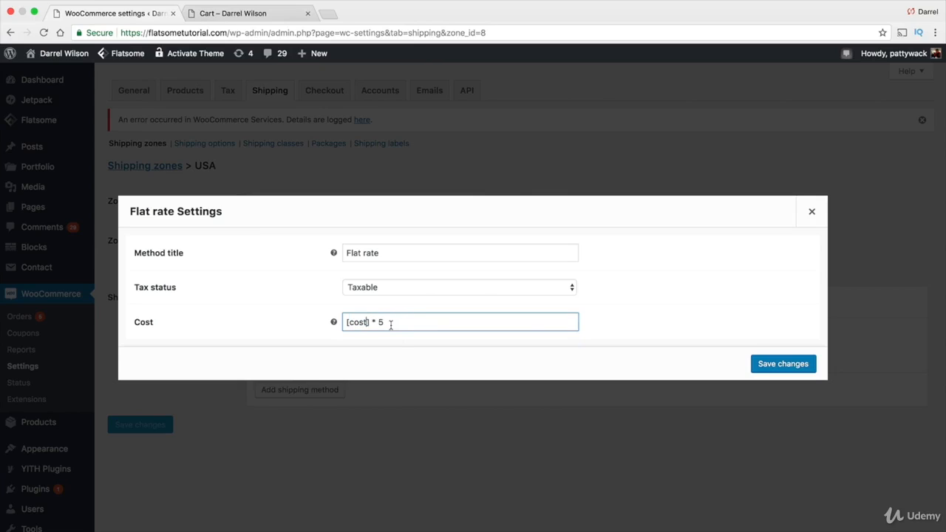
left_click(785, 364)
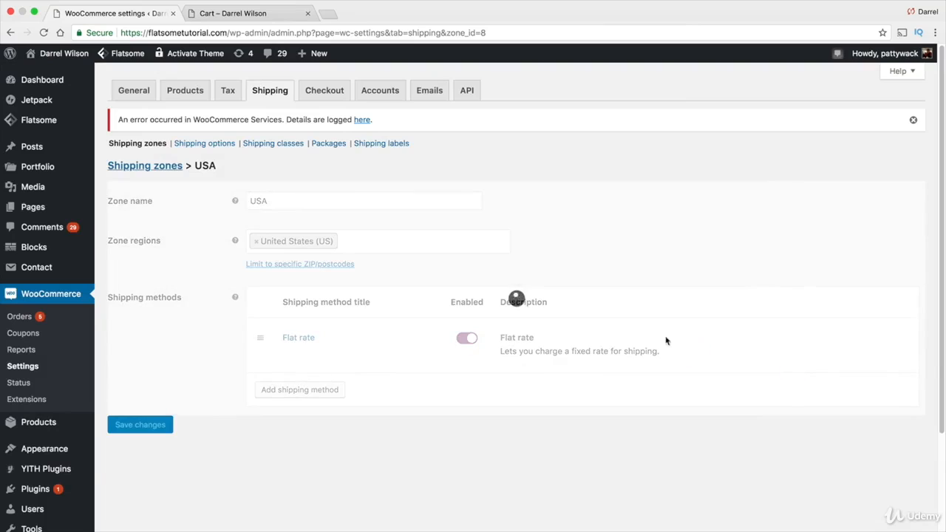
- Remove the RICKA PULLOVER from the storefront cart and reload the cart page
left_click(257, 16)
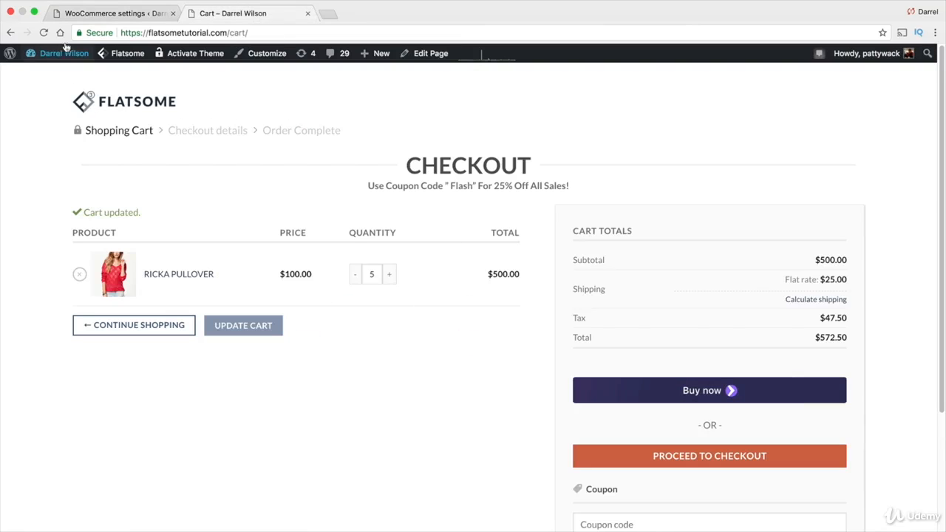
left_click(79, 274)
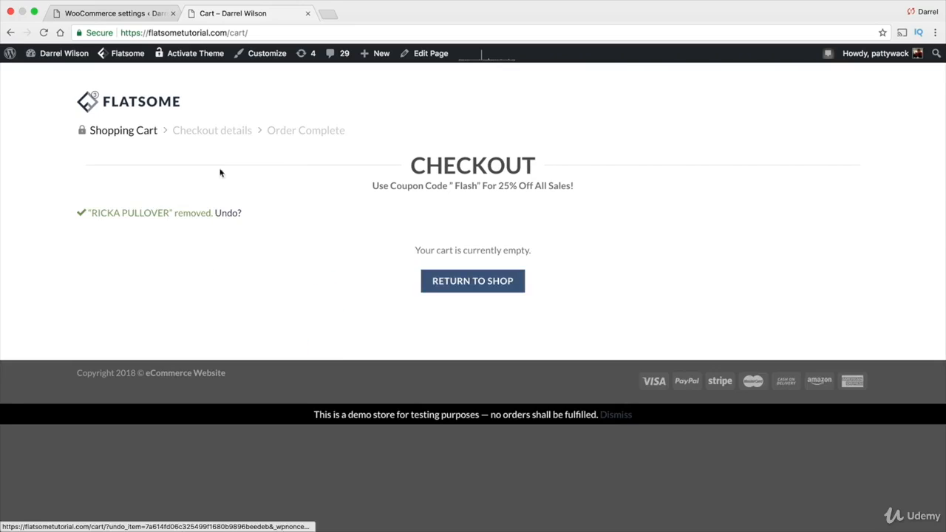
left_click(131, 132)
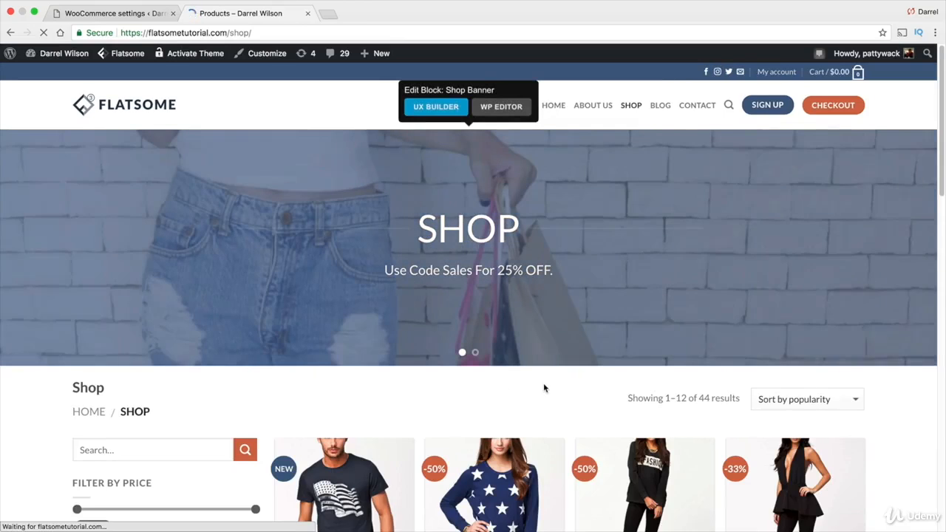
- Add the PICA STRAP product to the cart from the shop page
scroll(544, 388, "down", 5)
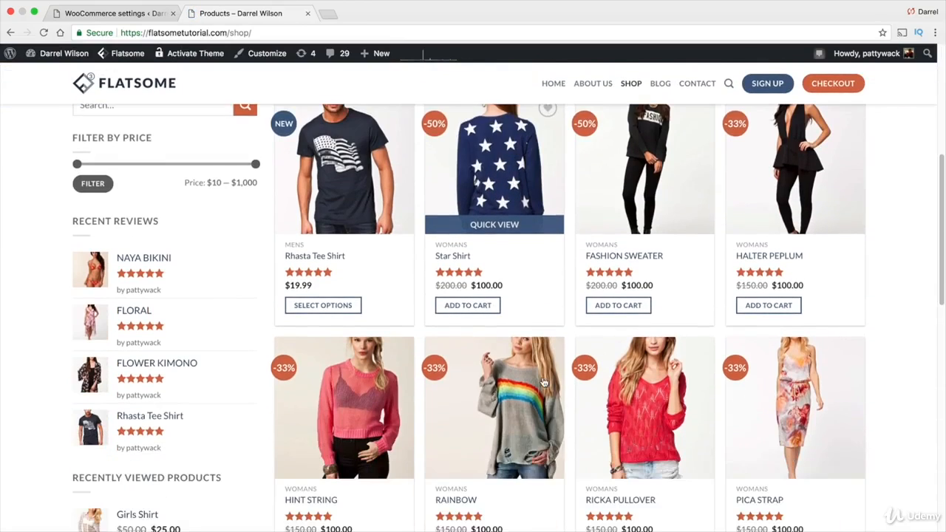
scroll(544, 382, "down", 4)
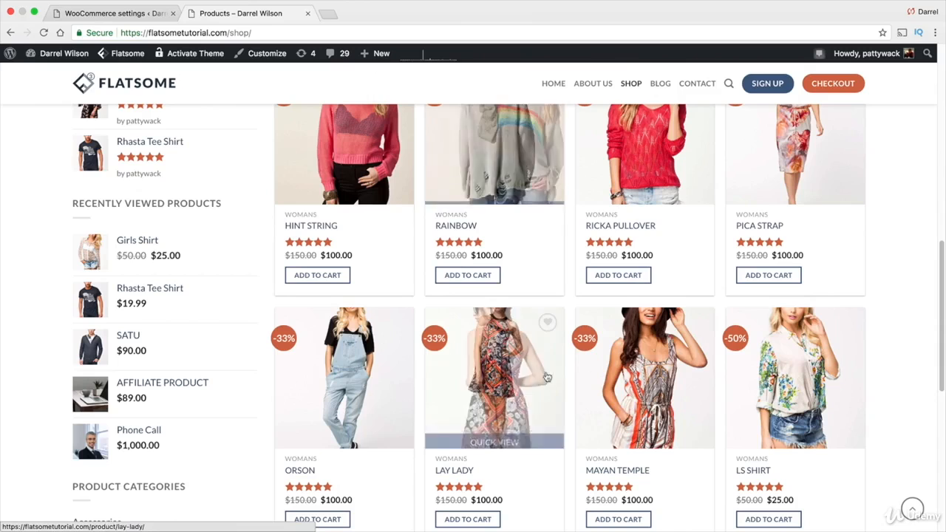
scroll(605, 292, "up", 1)
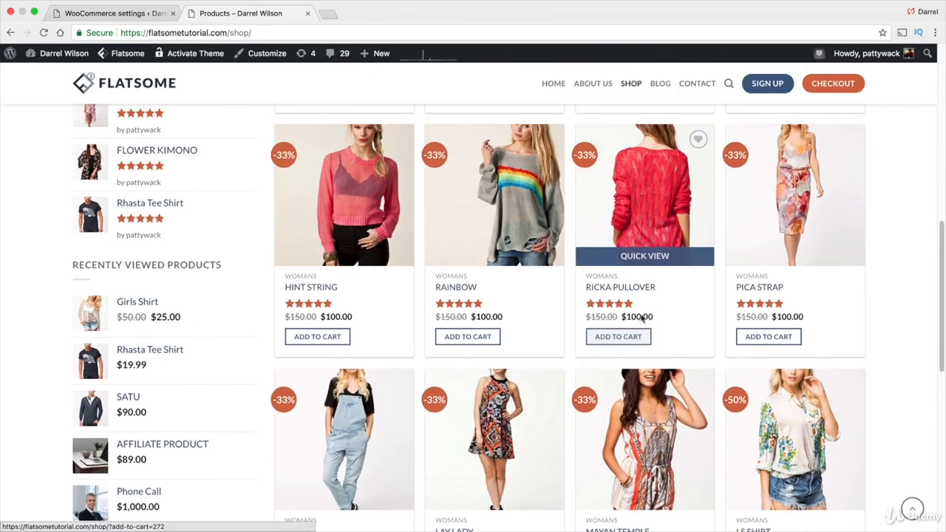
scroll(642, 316, "up", 1)
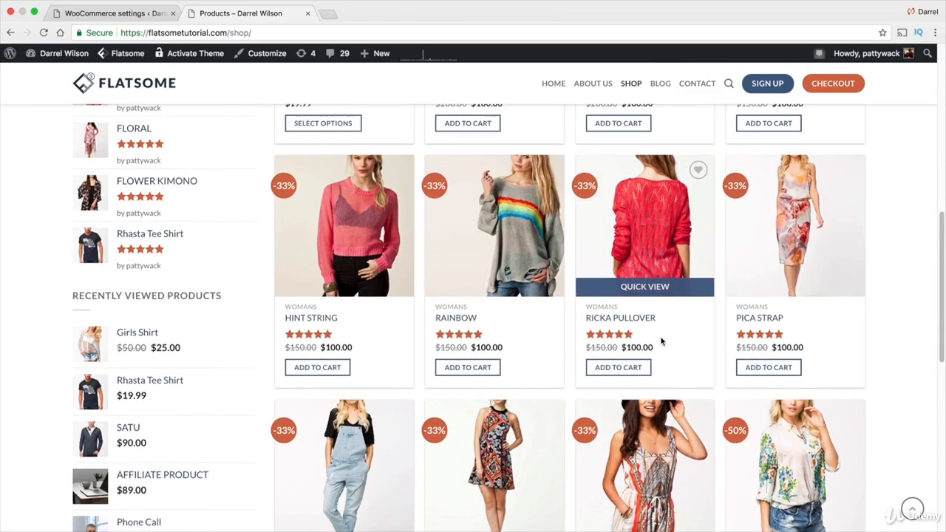
left_click(769, 369)
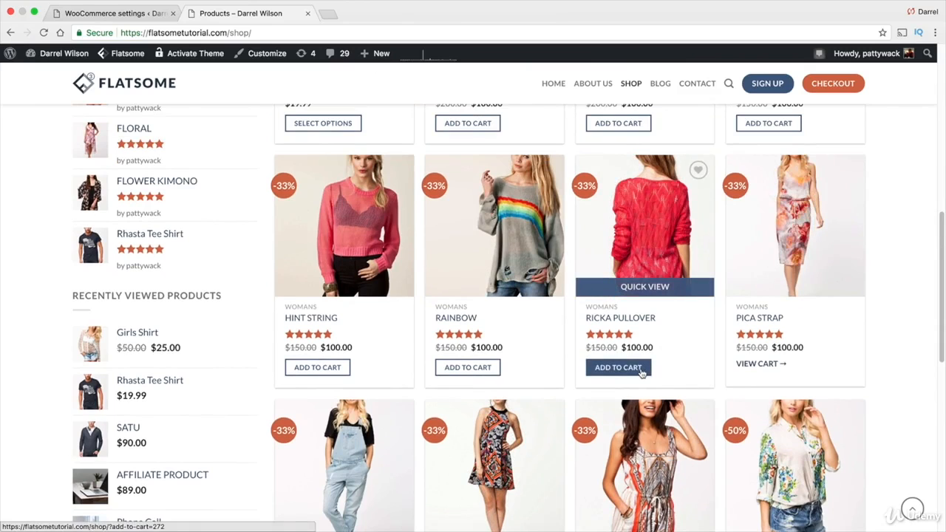
- Open the storefront checkout page and check the flat rate shipping charge for the PICA STRAP order
left_click(826, 86)
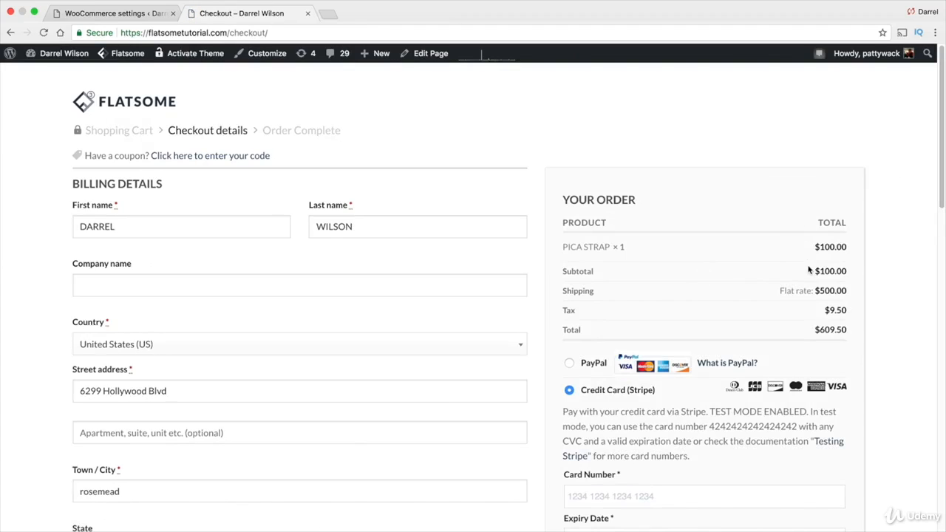
left_click_drag(810, 270, 854, 273)
left_click(857, 285)
- In the WooCommerce settings, change the USA zone's Flat rate cost formula to [cost] * .05 and save it
left_click(93, 11)
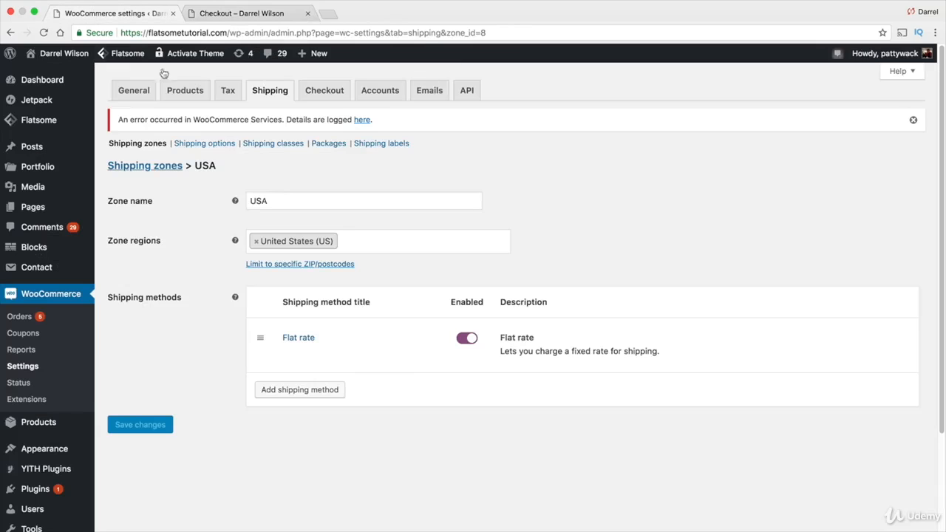
left_click(288, 352)
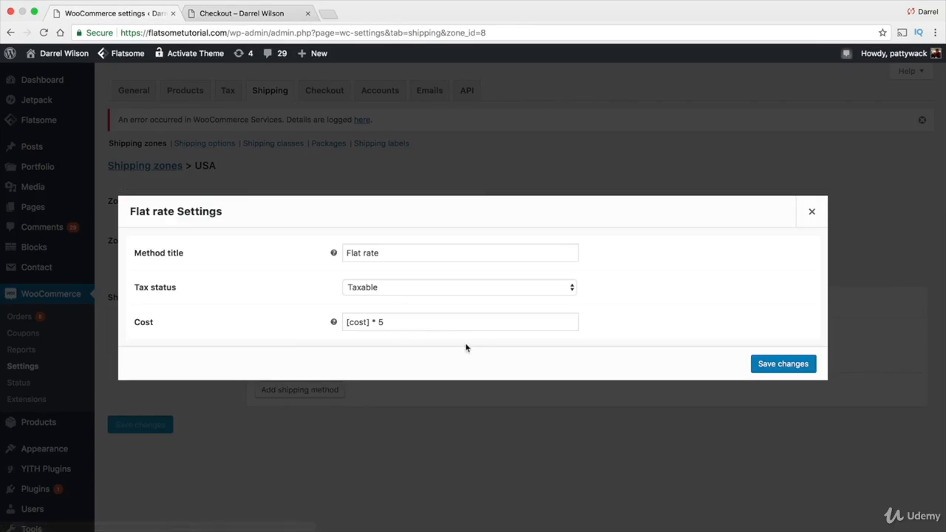
left_click(426, 324)
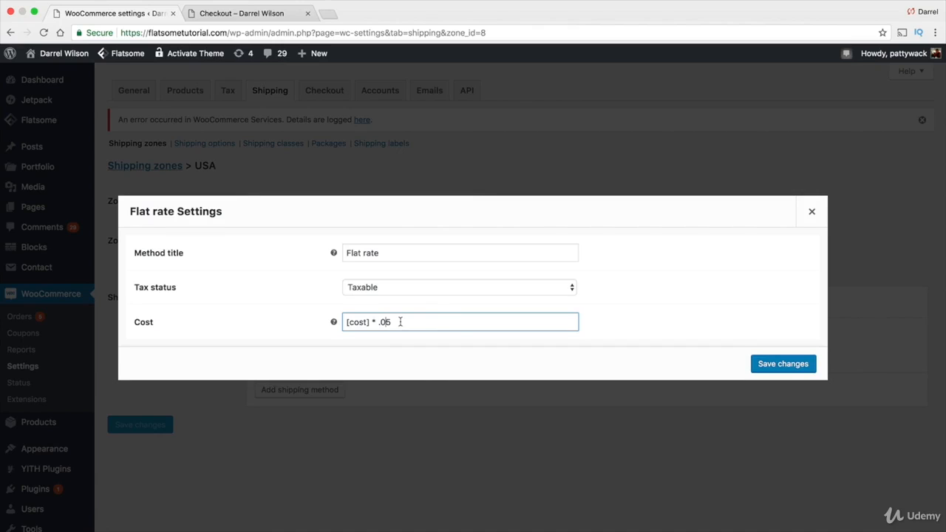
left_click(769, 364)
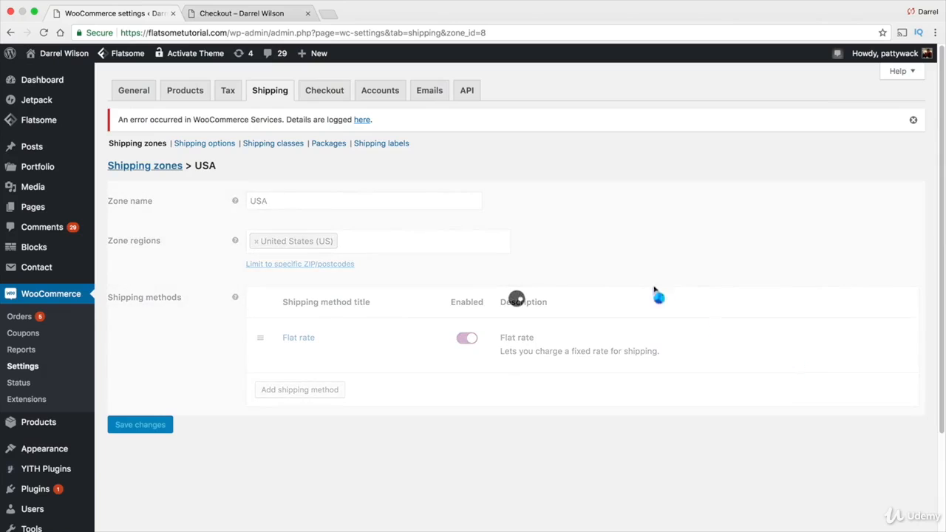
- Return to the storefront's shopping cart and remove the PICA STRAP from it
left_click(269, 15)
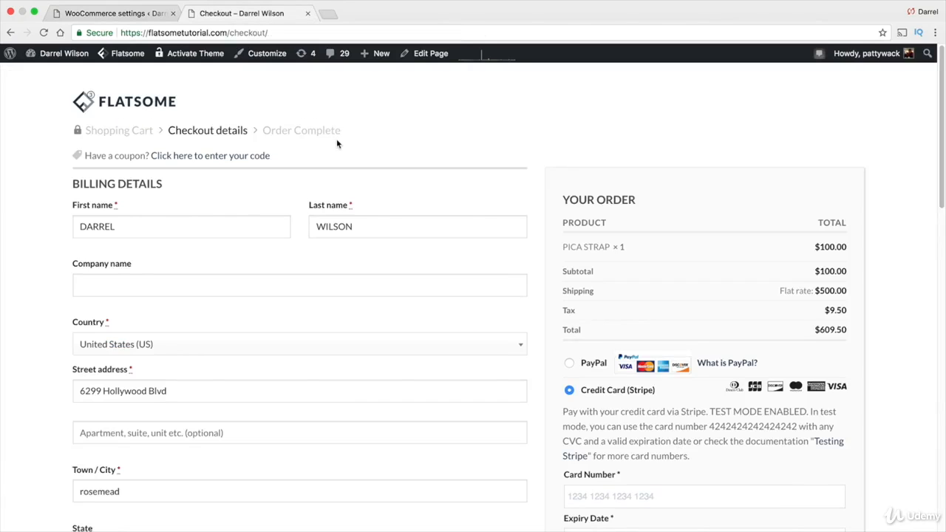
left_click(131, 131)
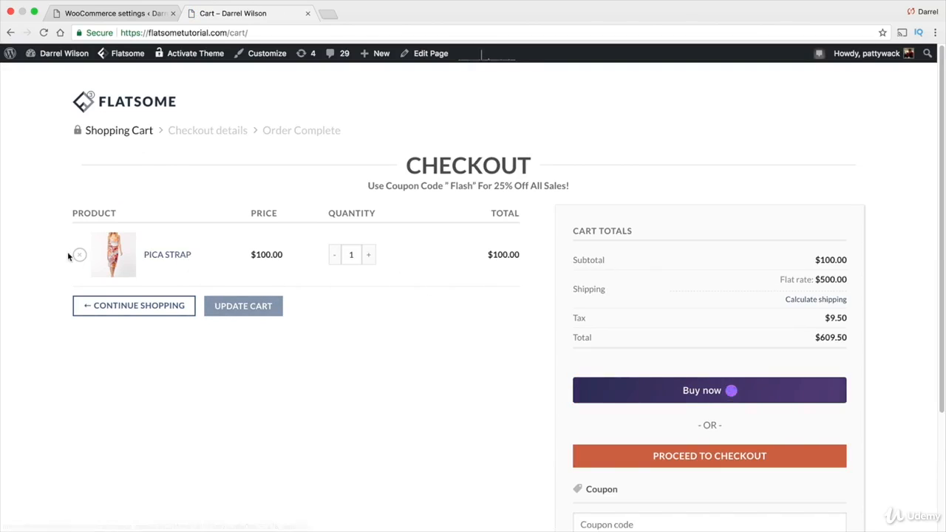
left_click(79, 258)
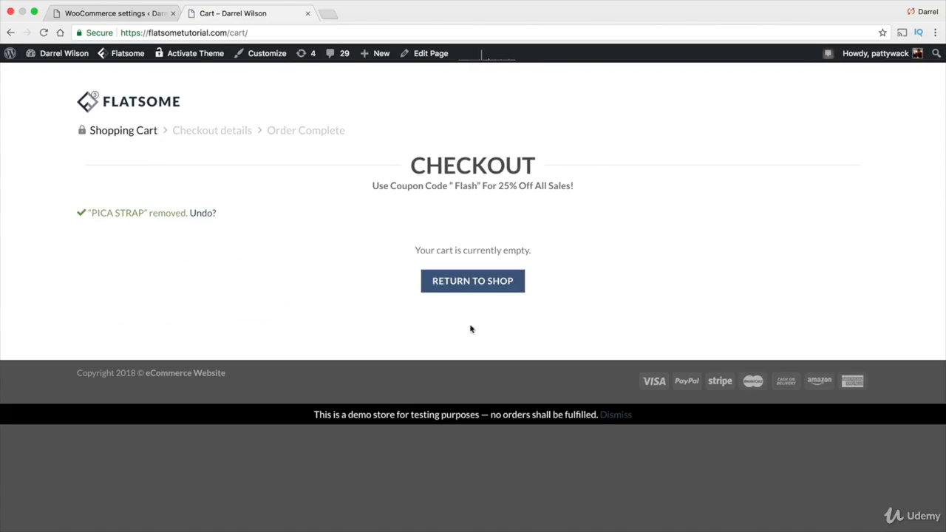
- Add the HINT STRING product from the shop page and view the cart to check its shipping charge
left_click(495, 291)
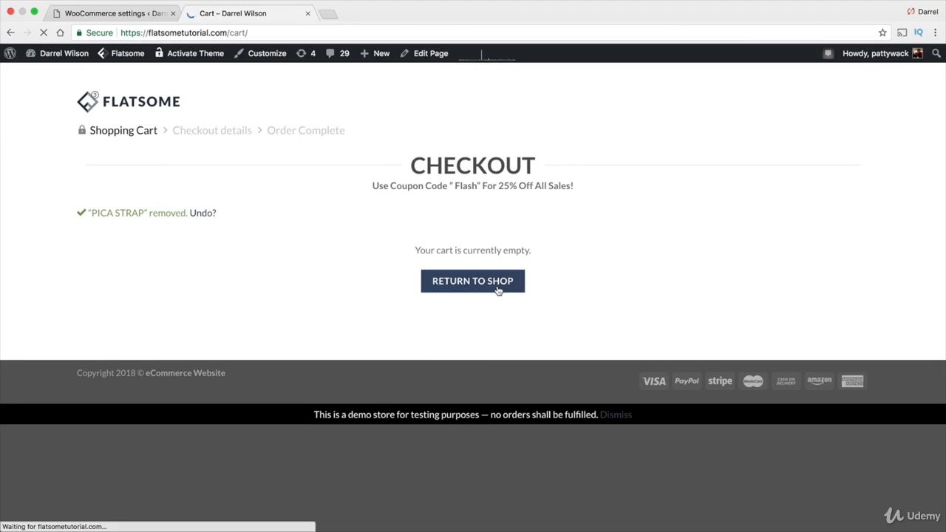
scroll(564, 332, "down", 10)
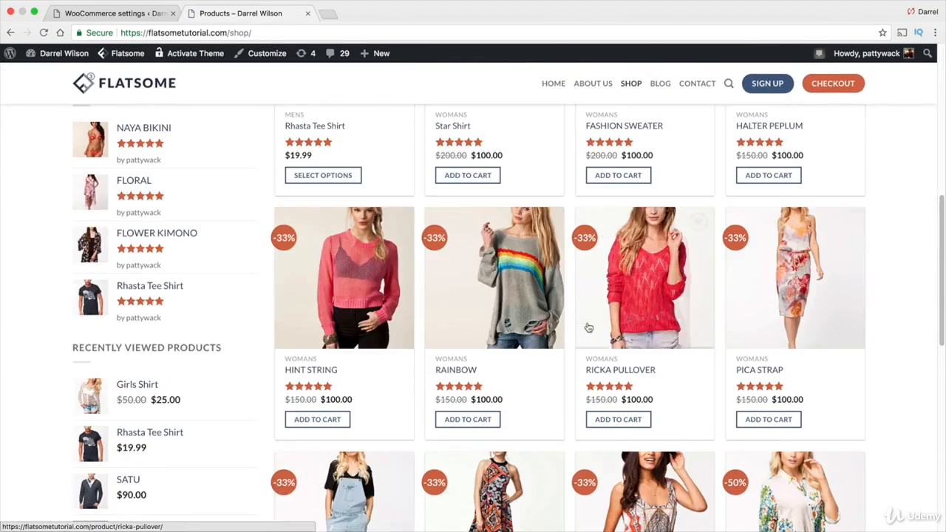
scroll(589, 327, "down", 5)
scroll(458, 342, "up", 5)
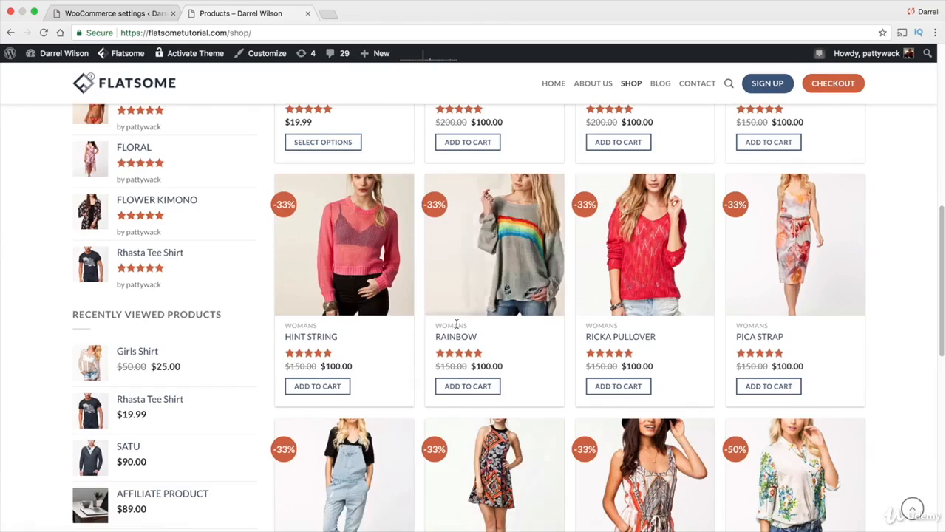
left_click(345, 386)
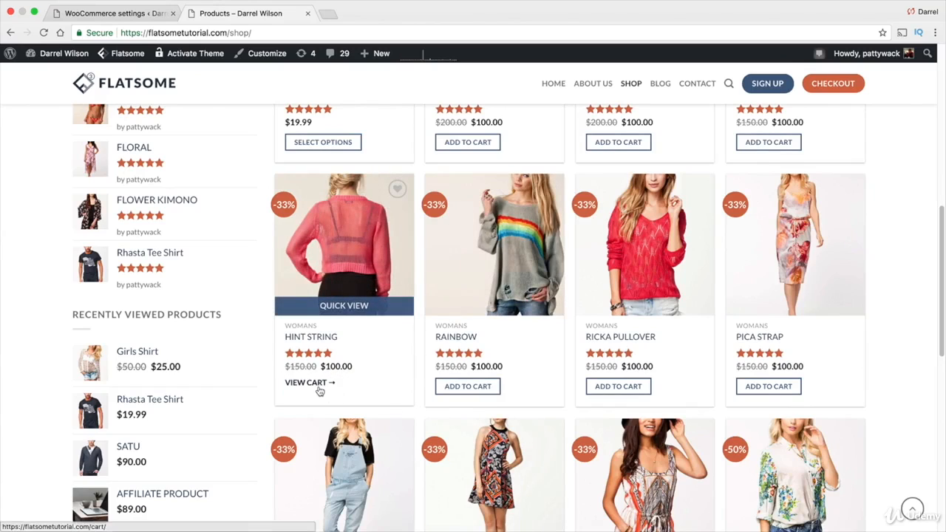
left_click(320, 391)
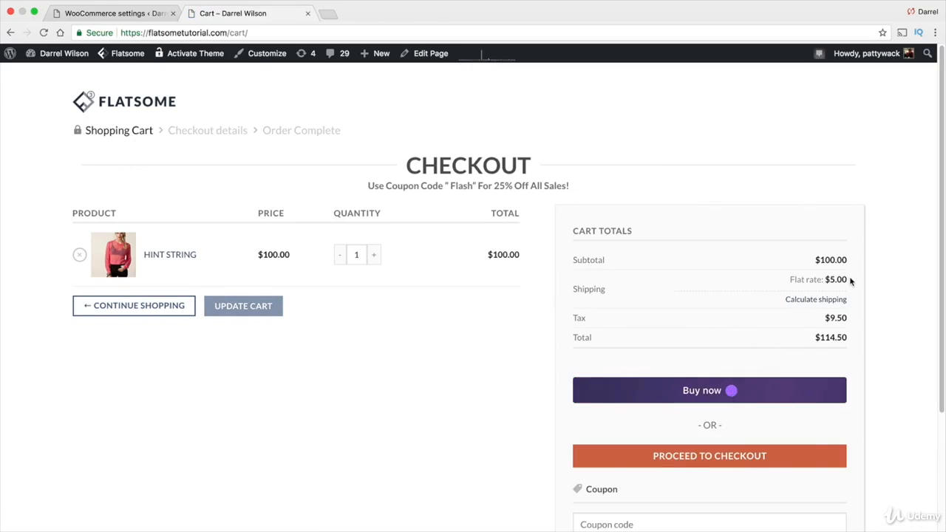
- Change the USA zone's Flat rate cost formula to [cost] * .08 and save the method's settings
left_click(135, 15)
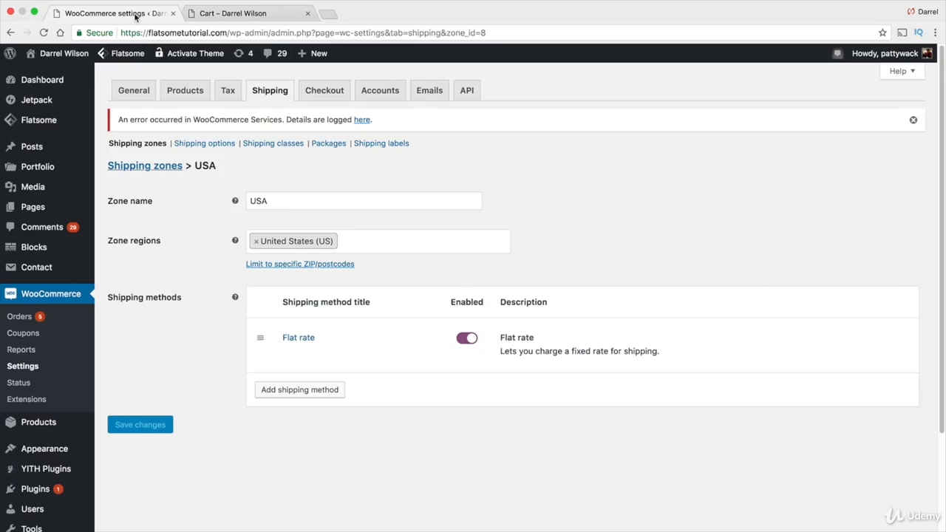
left_click(290, 353)
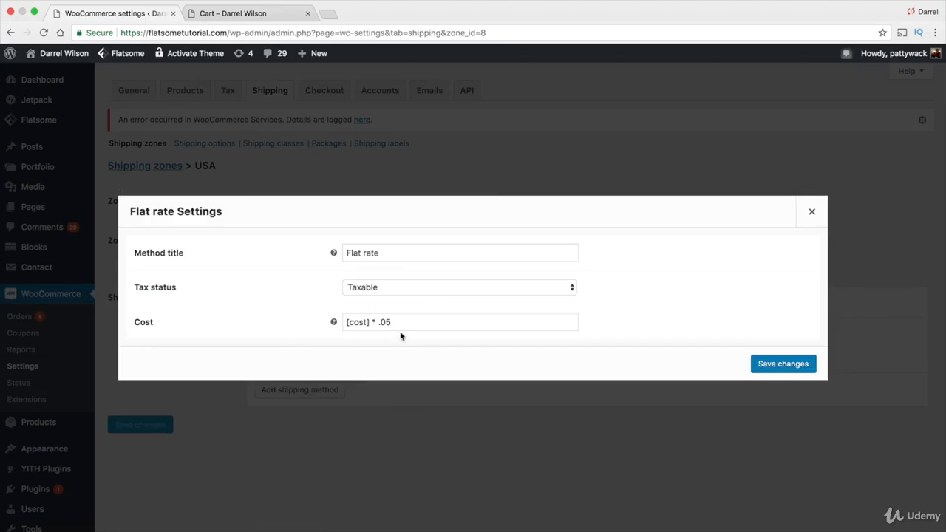
left_click(404, 325)
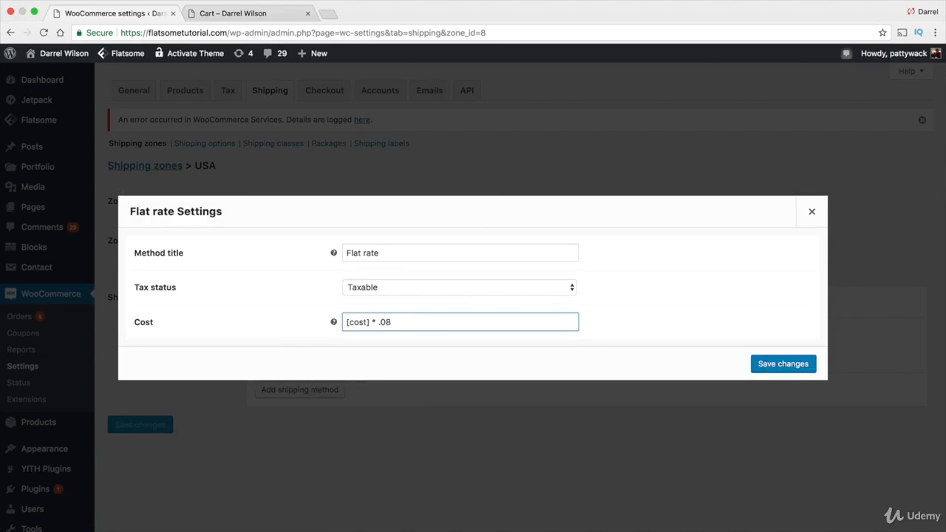
left_click(759, 370)
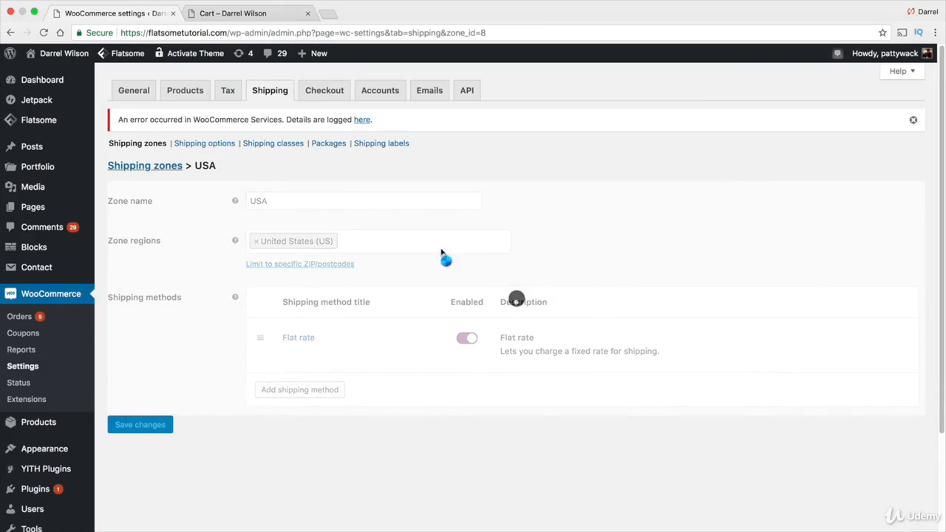
- Replace the HINT STRING in the storefront cart with the RICKA PULLOVER from the shop page
left_click(255, 15)
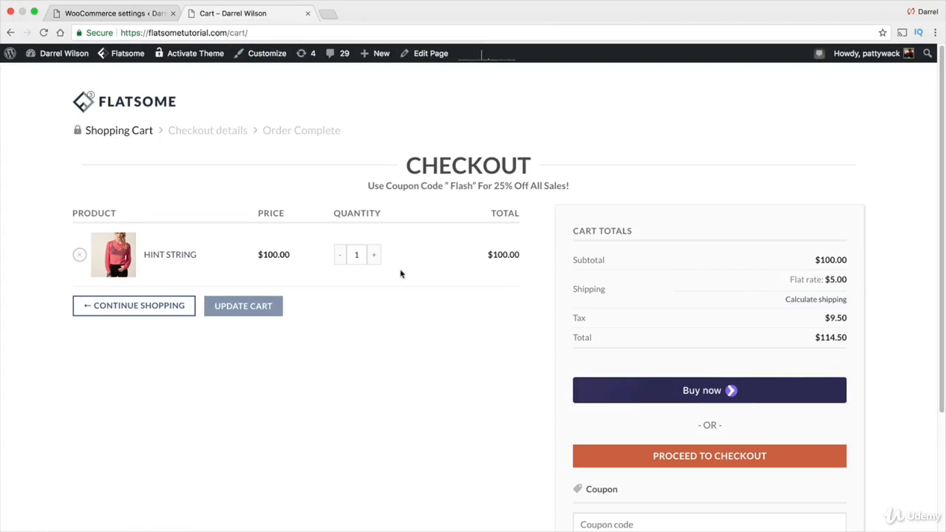
left_click(82, 256)
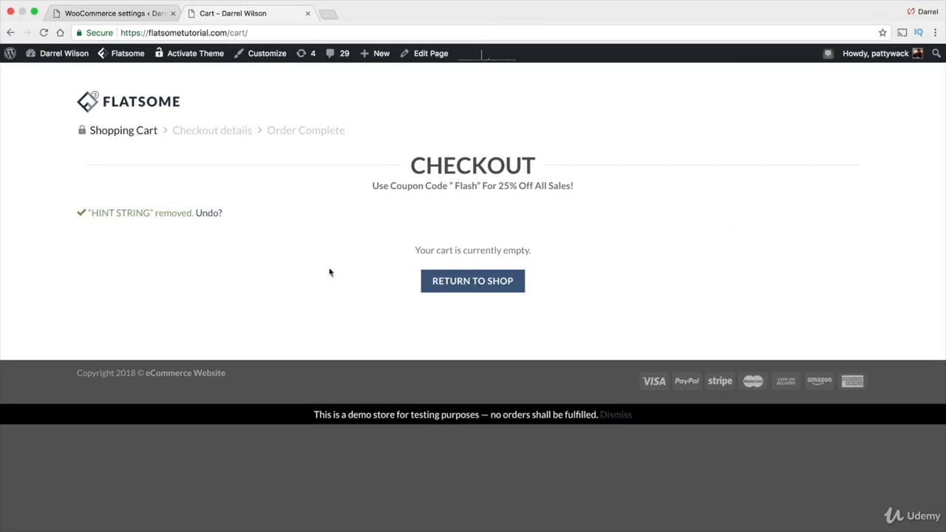
left_click(460, 274)
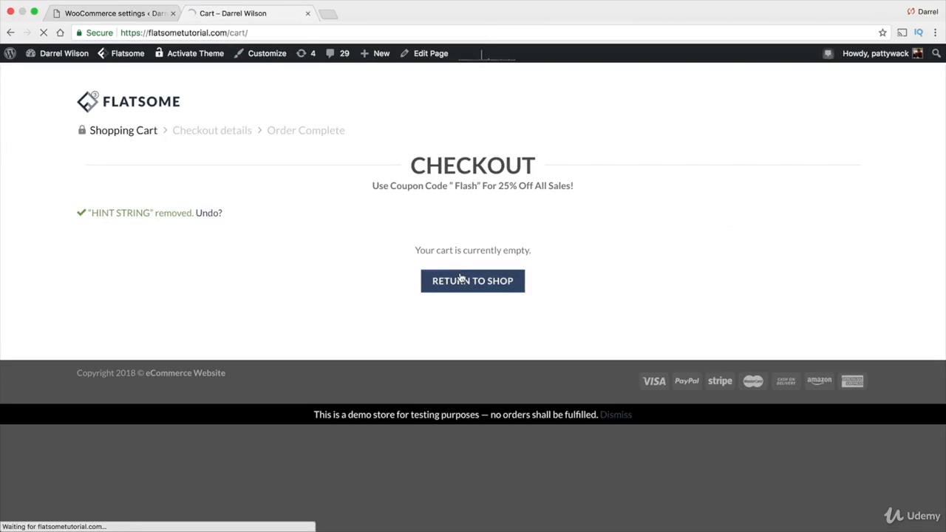
scroll(517, 318, "down", 10)
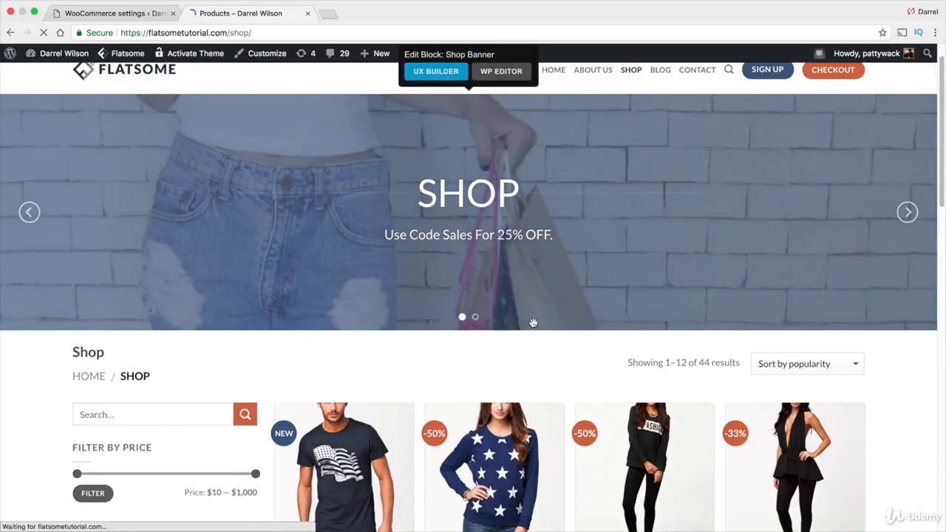
left_click(651, 322)
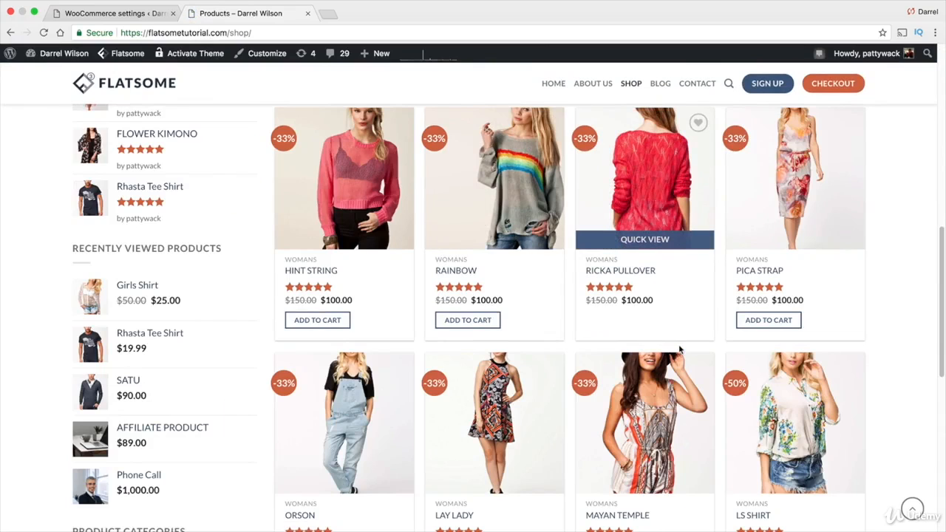
scroll(680, 349, "up", 3)
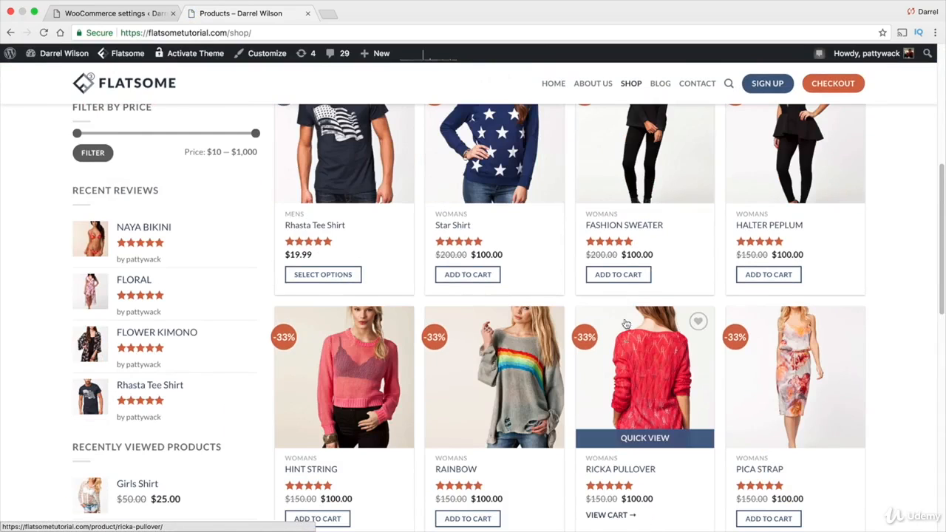
- Check the flat rate shipping charge for the RICKA PULLOVER at checkout and return to the WooCommerce settings
left_click(833, 83)
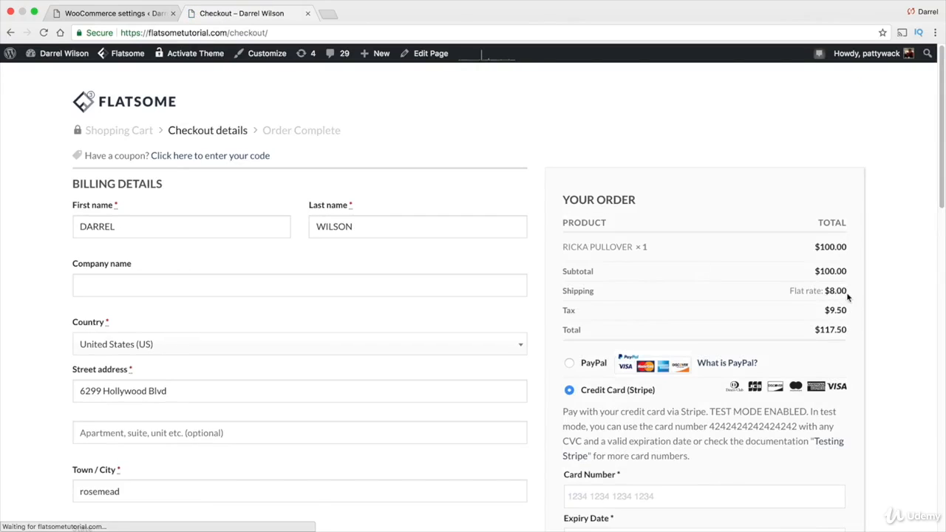
left_click_drag(850, 294, 802, 294)
left_click(138, 15)
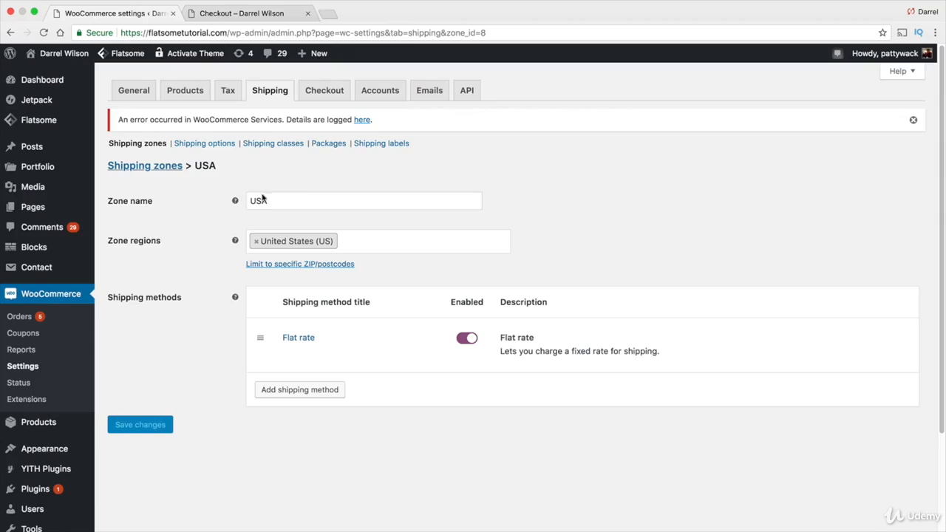
left_click(293, 355)
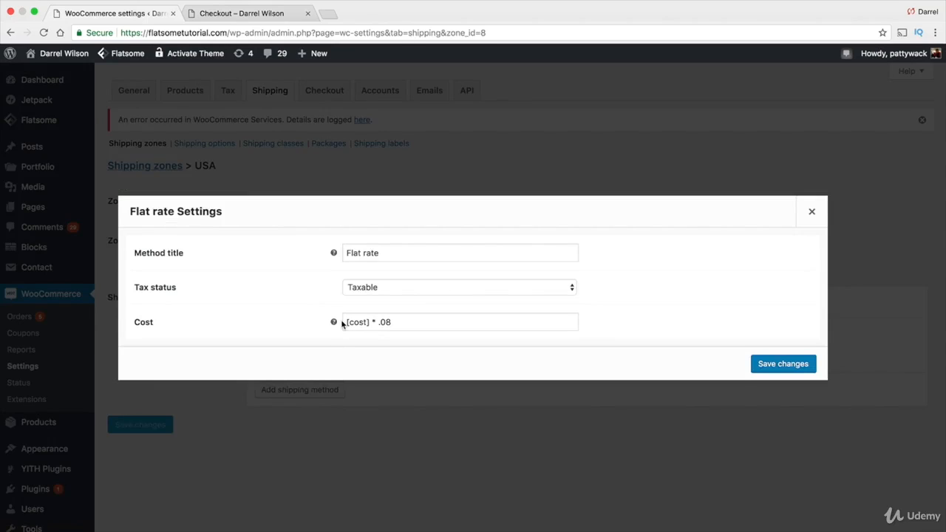
left_click_drag(397, 326, 1, 319)
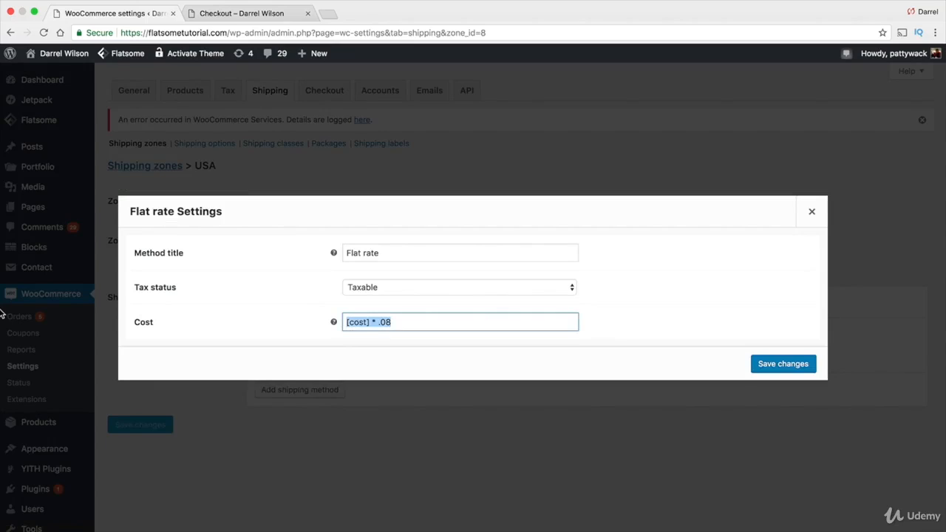
type("10")
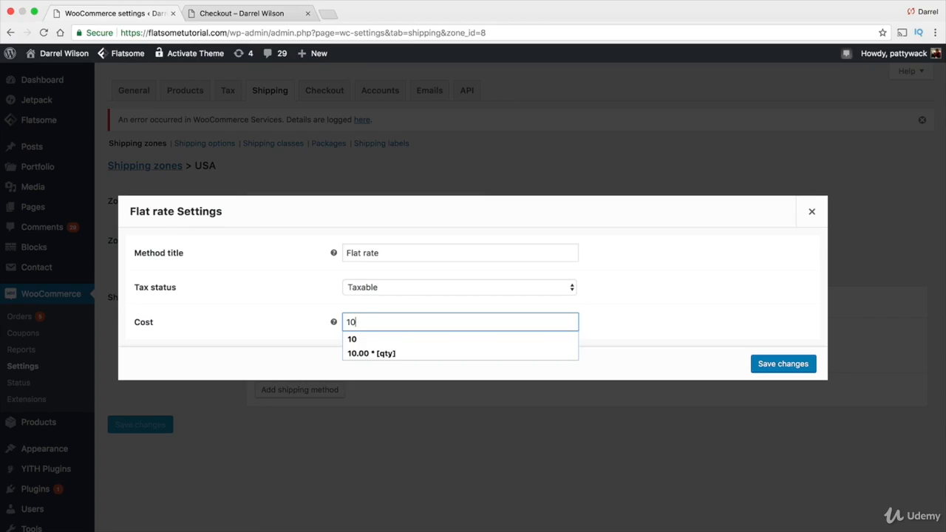
left_click(812, 211)
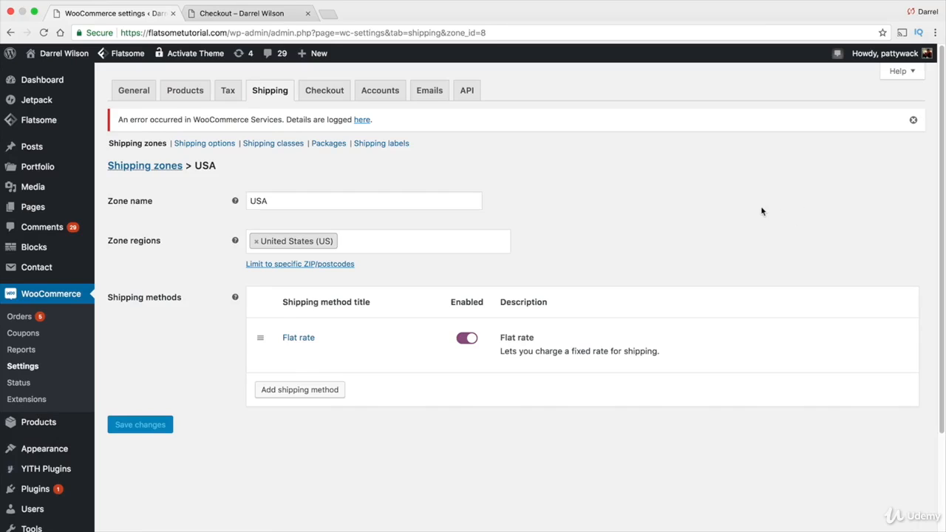
- Set the Flat rate method's cost in the USA zone to 10 and save the method's settings
mouse_move(392, 358)
left_click(290, 353)
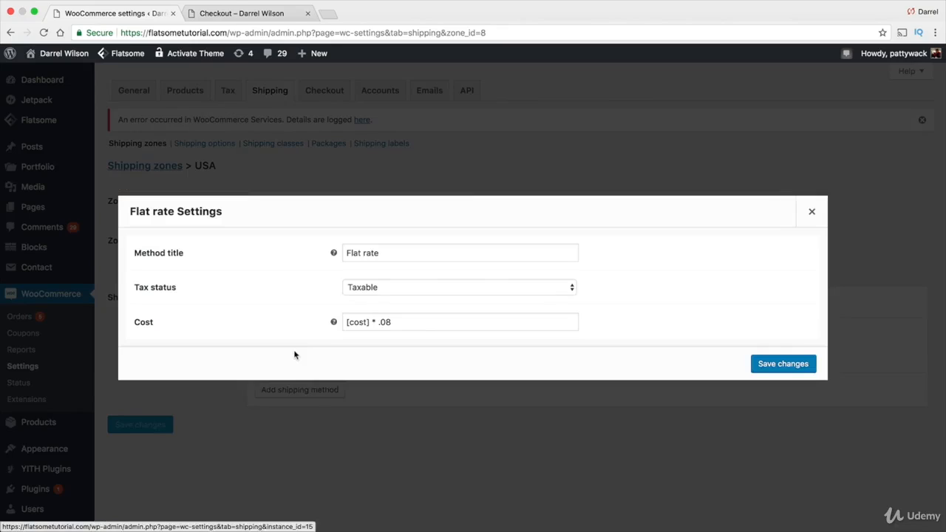
triple_click(391, 325)
type("10")
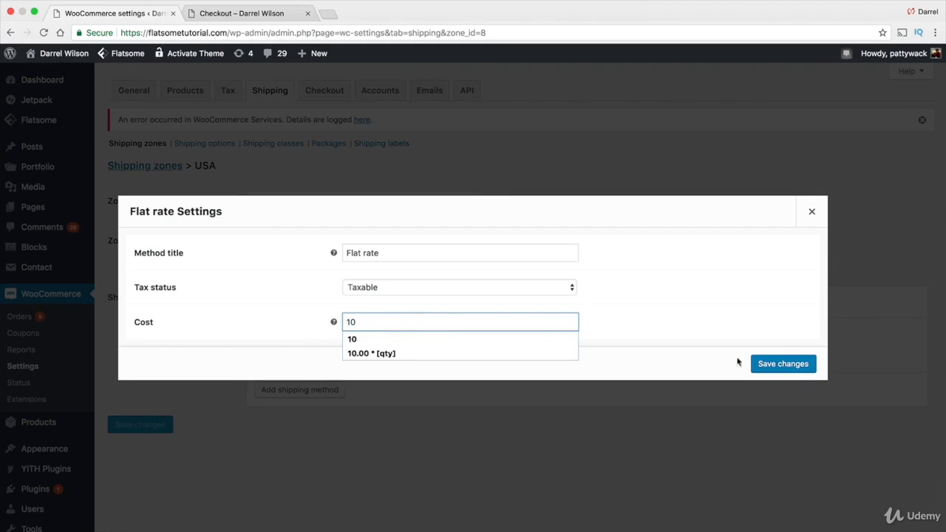
left_click(802, 366)
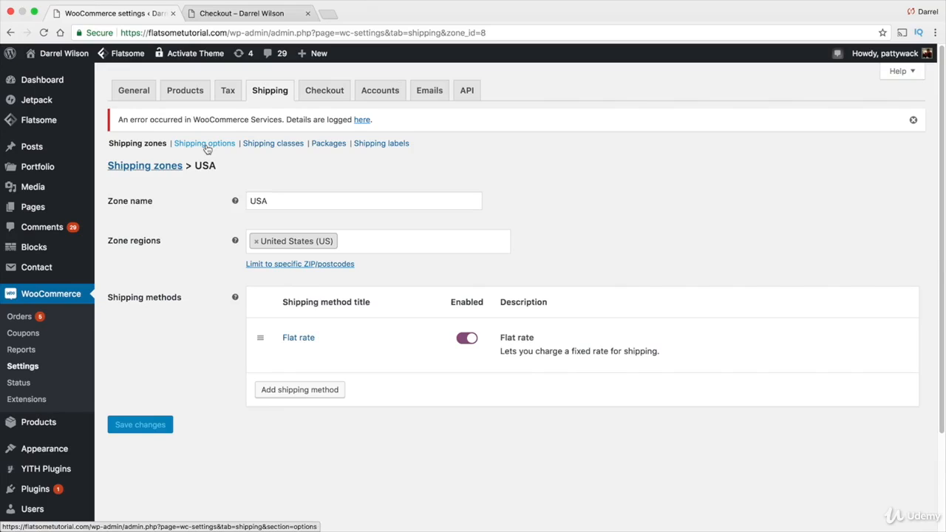
- Create and save a shipping class named Special Shipping with slug Special Shipping and description For Fridges
left_click(274, 147)
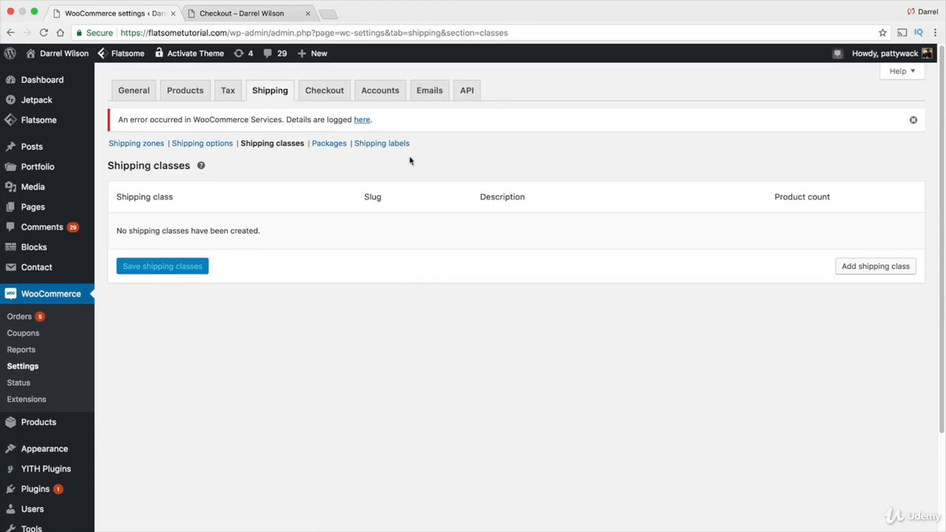
left_click(861, 269)
left_click(209, 234)
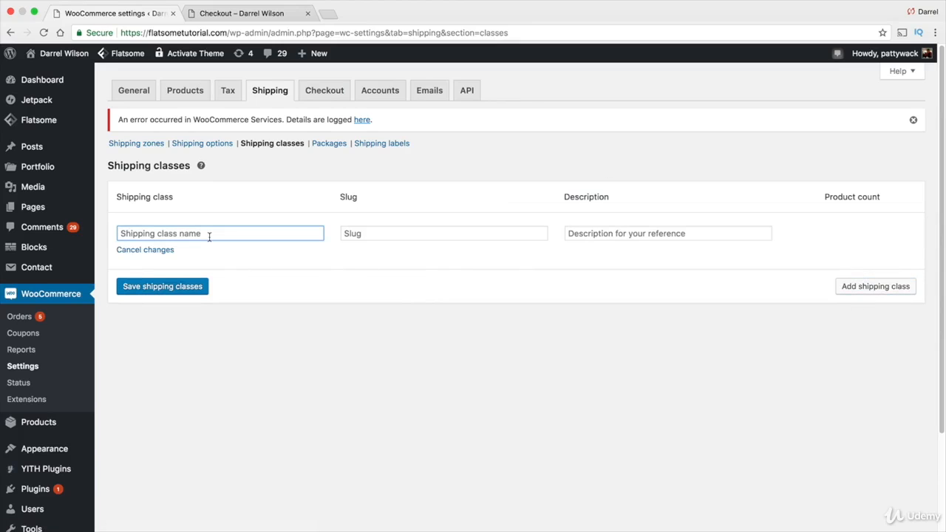
type("Scp")
key("BackSpace")
key("BackSpace")
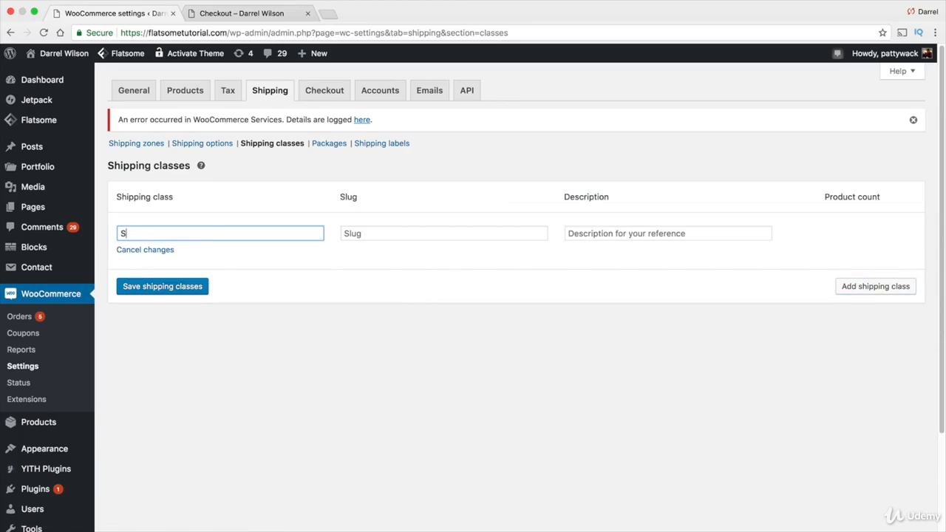
type("pecial Shipping")
key("Tab")
key("Tab")
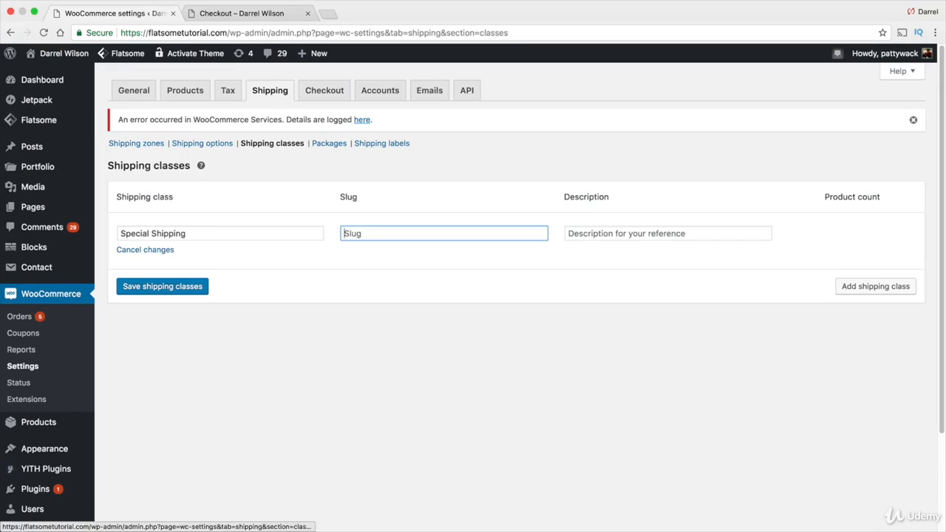
type("Special Shipping")
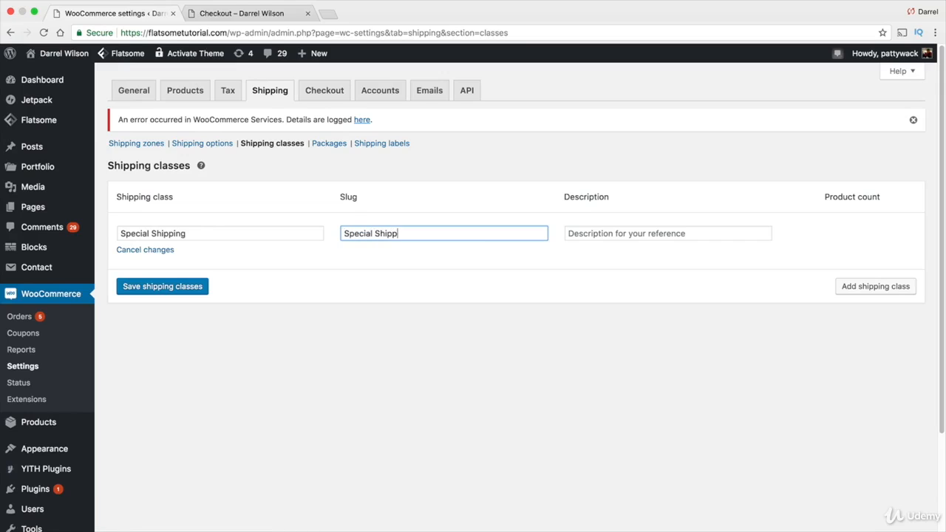
key("Tab")
type("For Fridges")
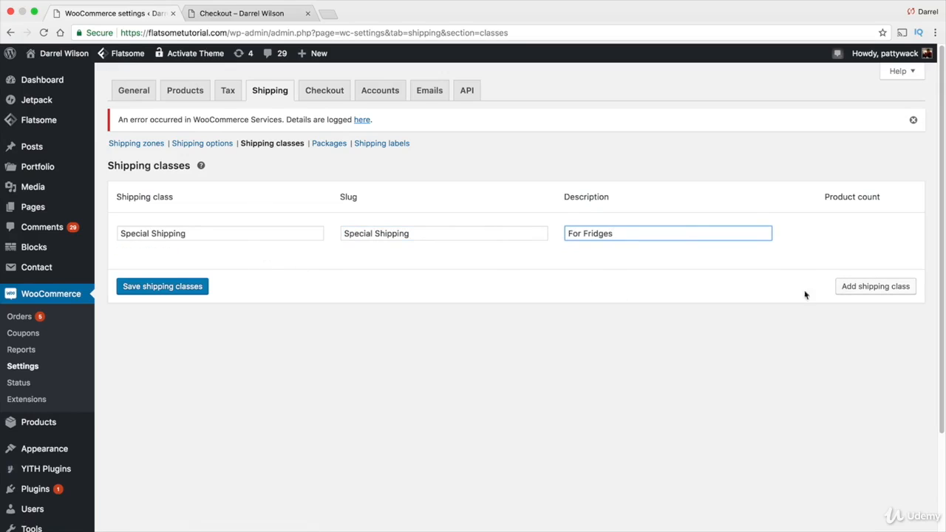
left_click(177, 290)
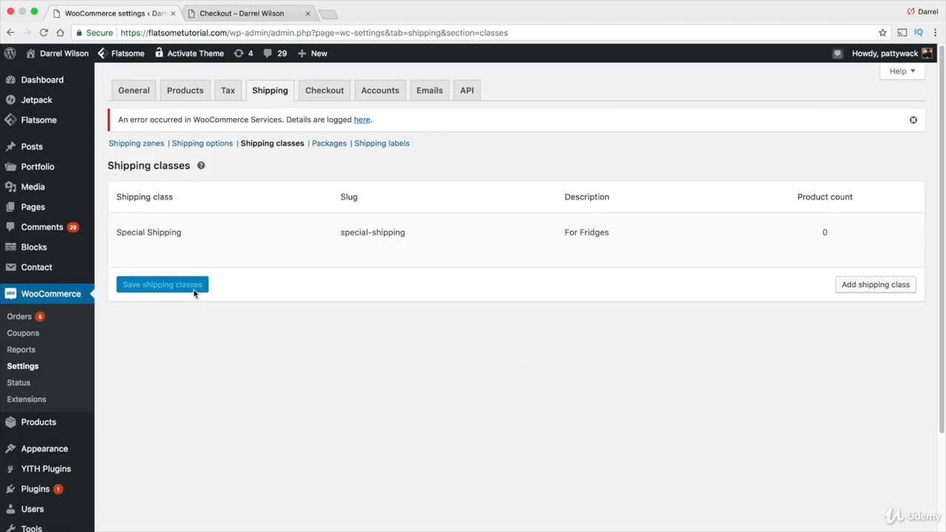
- Open the Girls Shirt product for editing and set its tax class to Standard
left_click(108, 425)
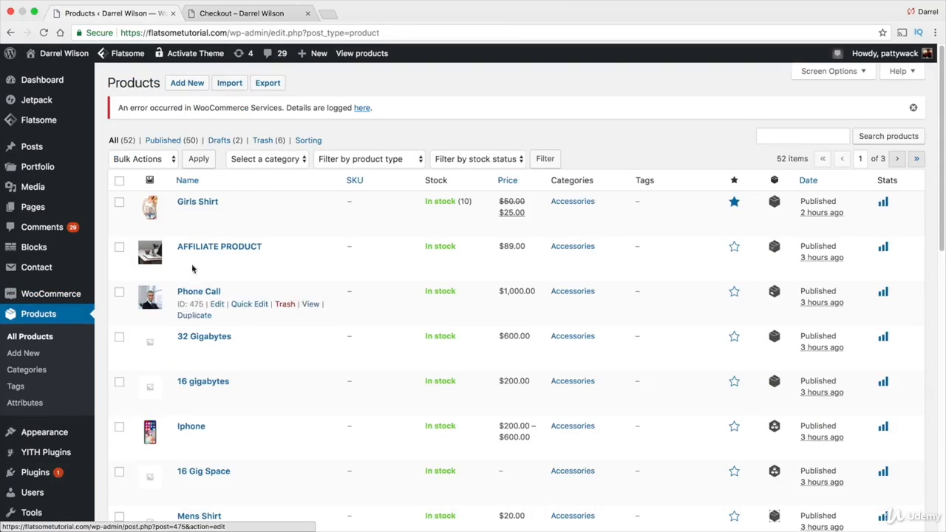
scroll(210, 377, "down", 1)
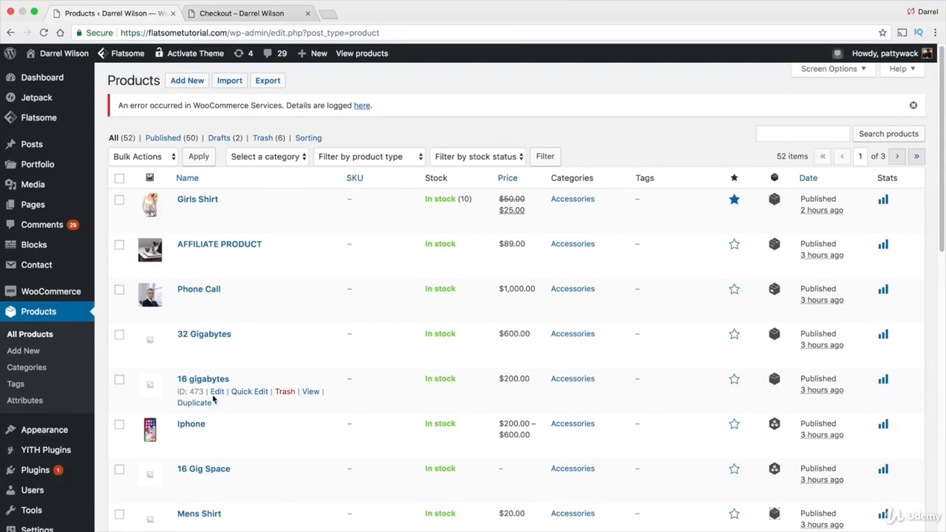
left_click(214, 212)
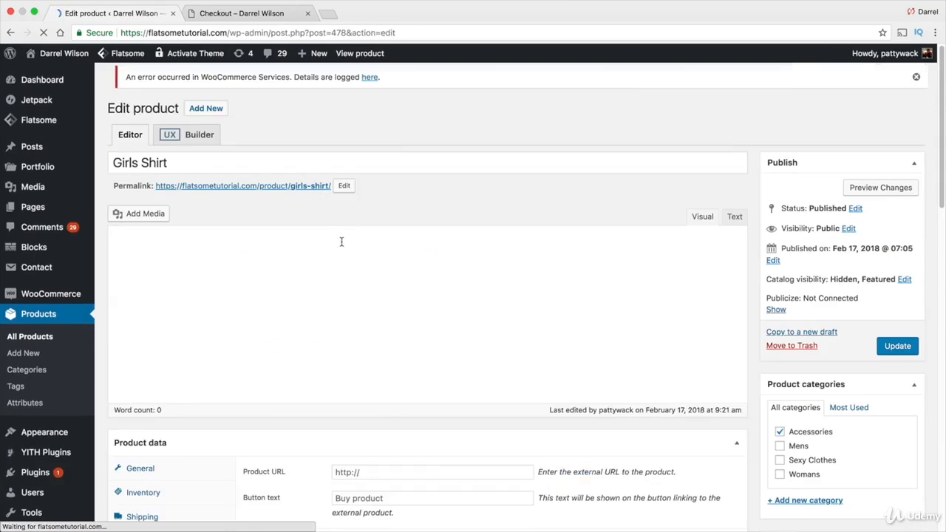
scroll(750, 194, "down", 5)
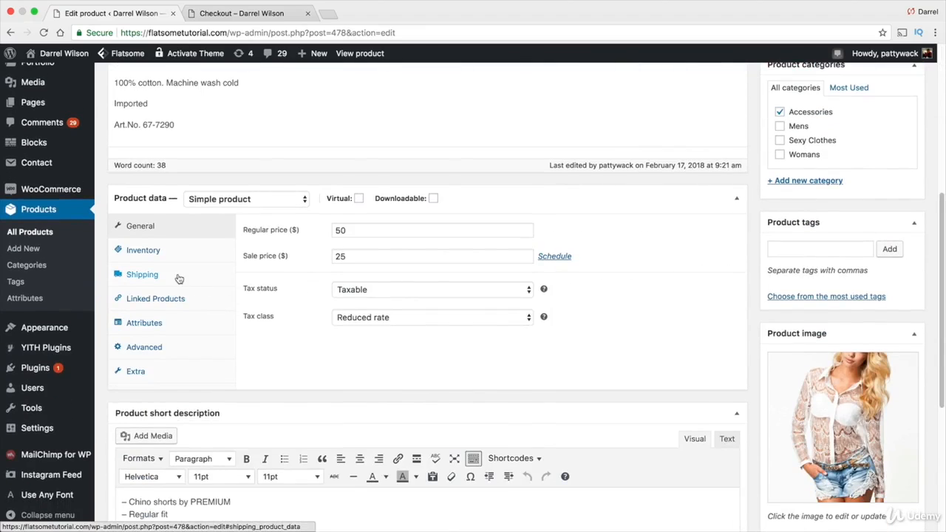
left_click(347, 317)
left_click(362, 306)
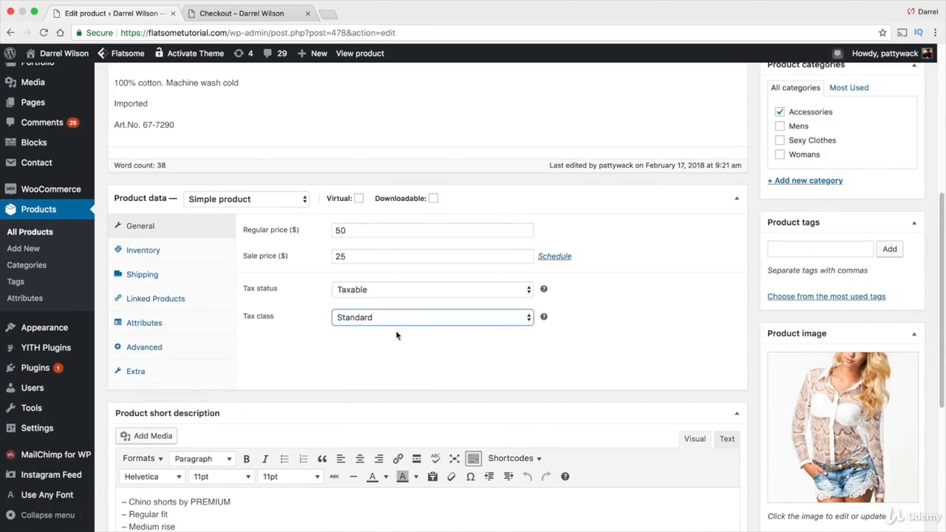
- Assign the Special Shipping class to the Girls Shirt and update the product
left_click(144, 274)
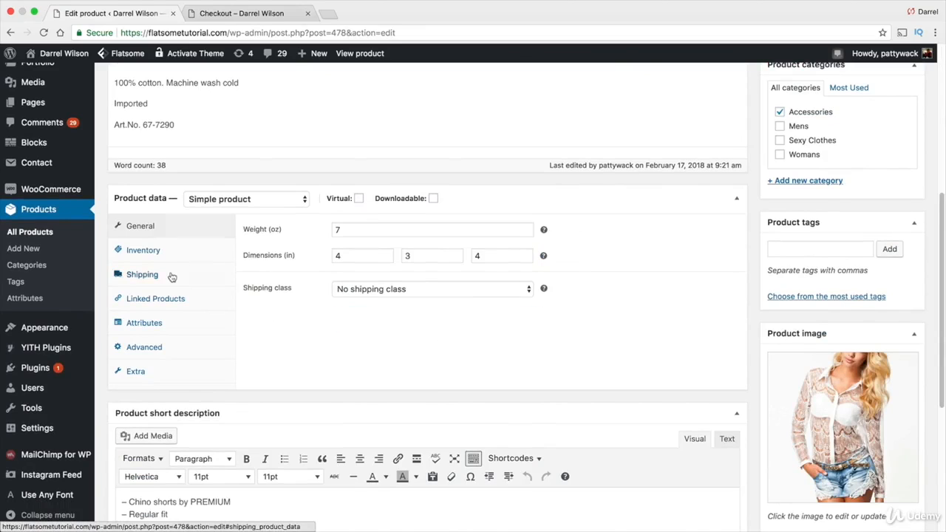
left_click(378, 290)
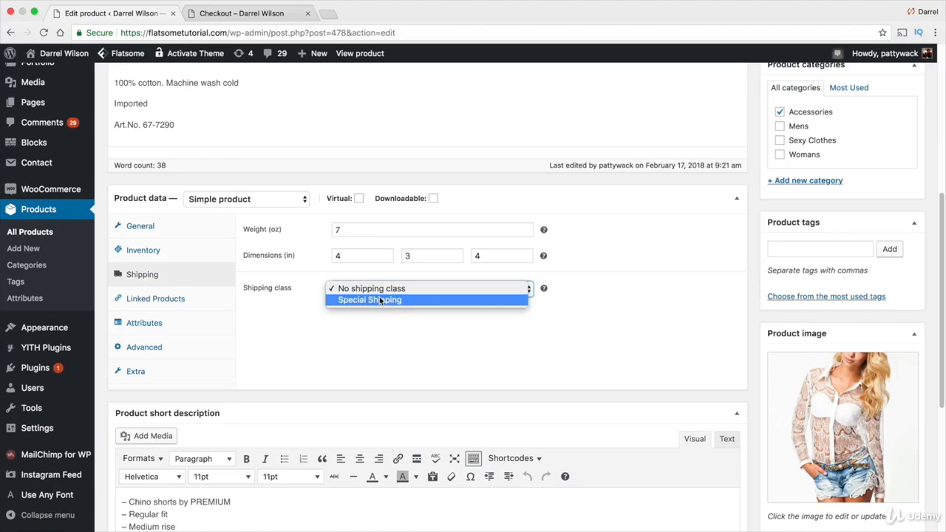
left_click(379, 300)
scroll(677, 303, "up", 5)
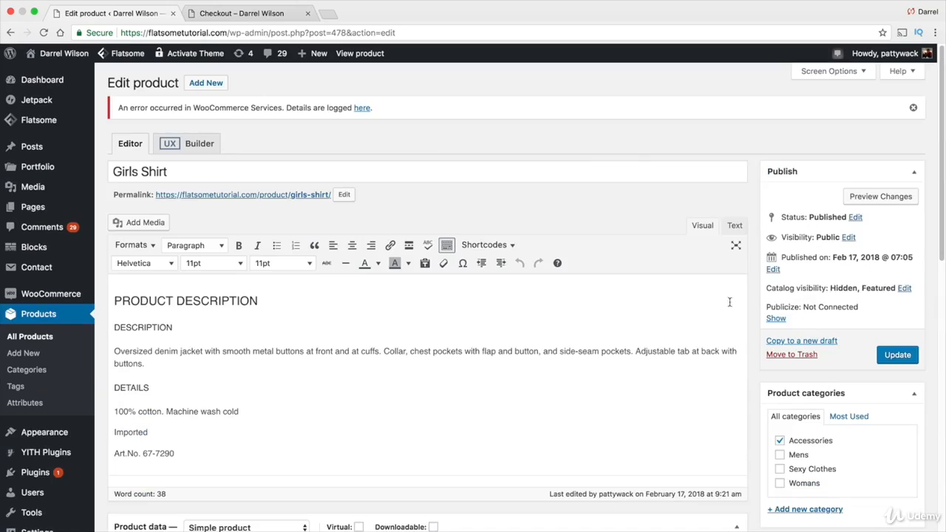
left_click(898, 356)
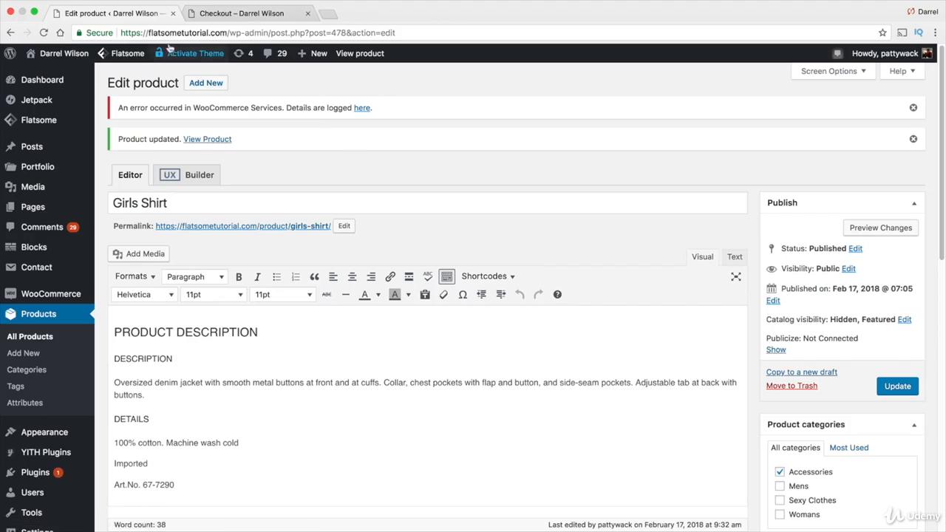
- Add Free shipping as a shipping method for the USA zone in the WooCommerce shipping settings
mouse_move(65, 301)
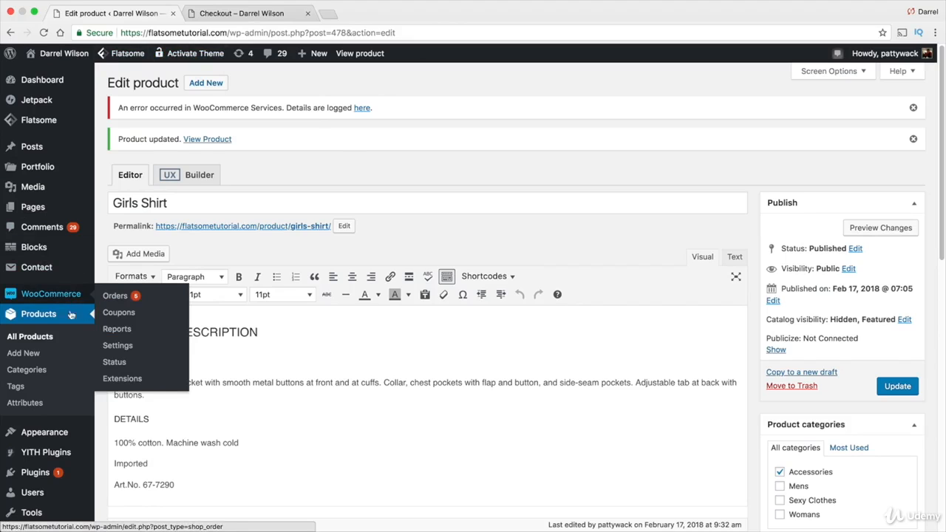
left_click(135, 343)
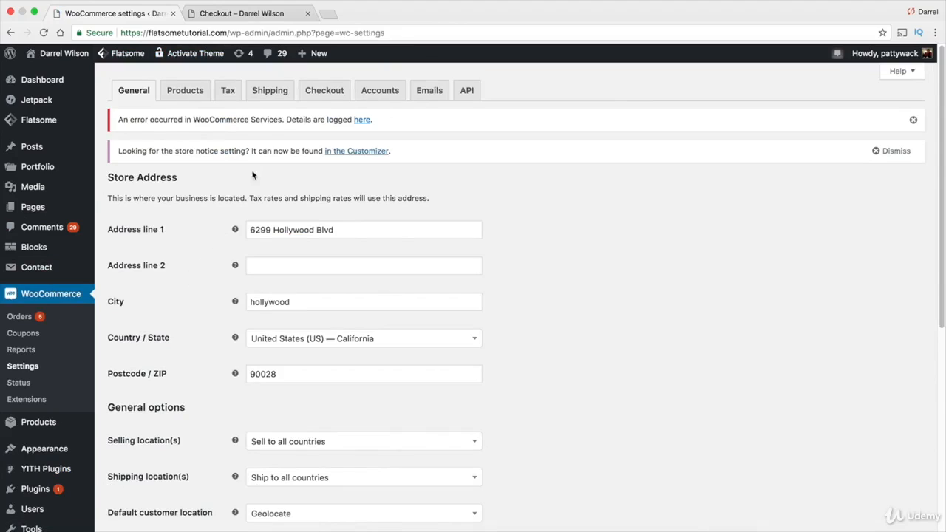
left_click(283, 97)
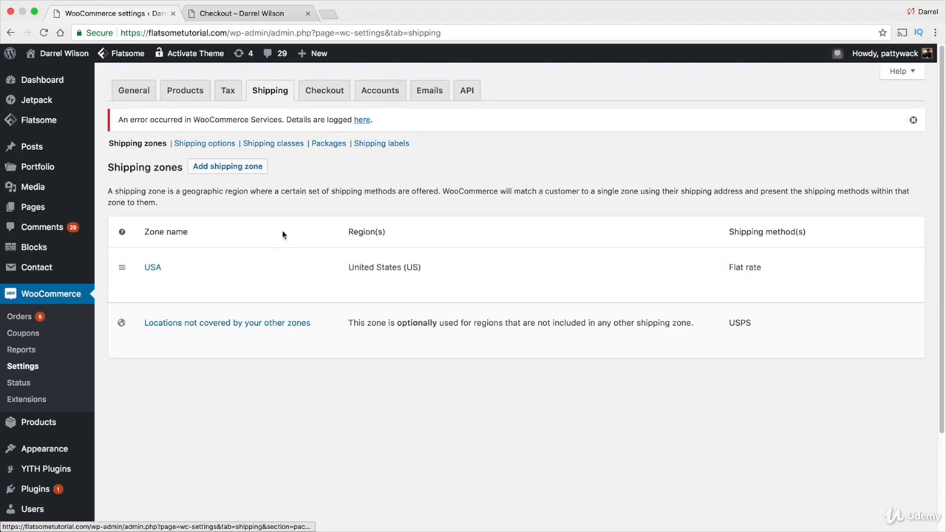
left_click(151, 286)
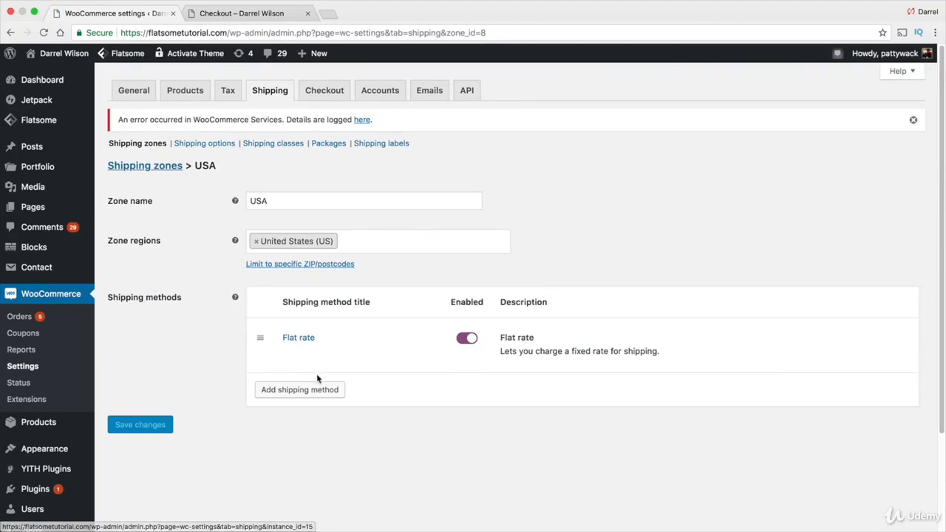
left_click(323, 389)
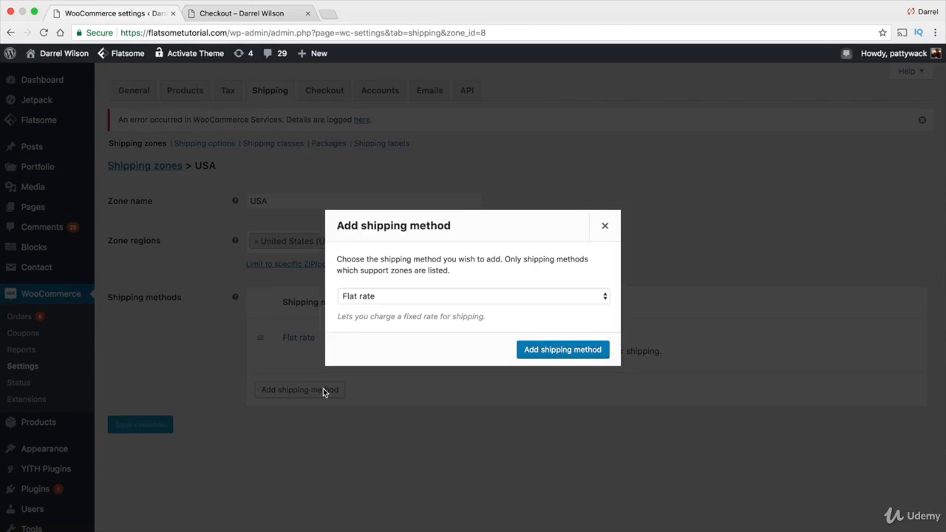
left_click(404, 296)
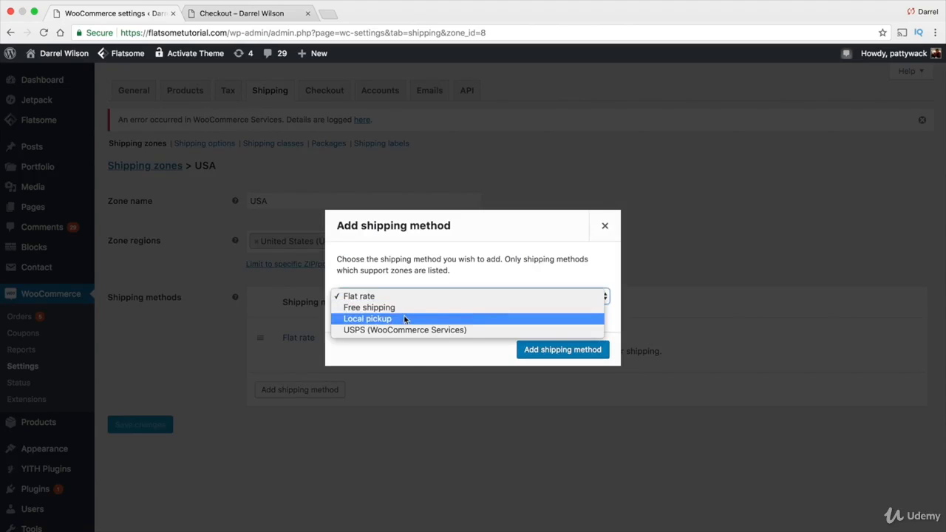
left_click(403, 308)
left_click(553, 353)
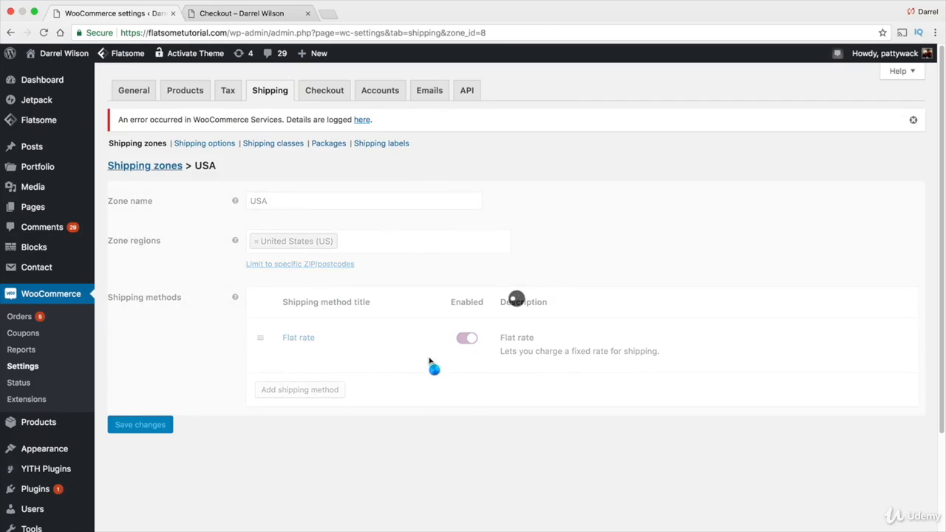
- Make Free shipping require a minimum order amount of 50 and save the method's settings
left_click(290, 410)
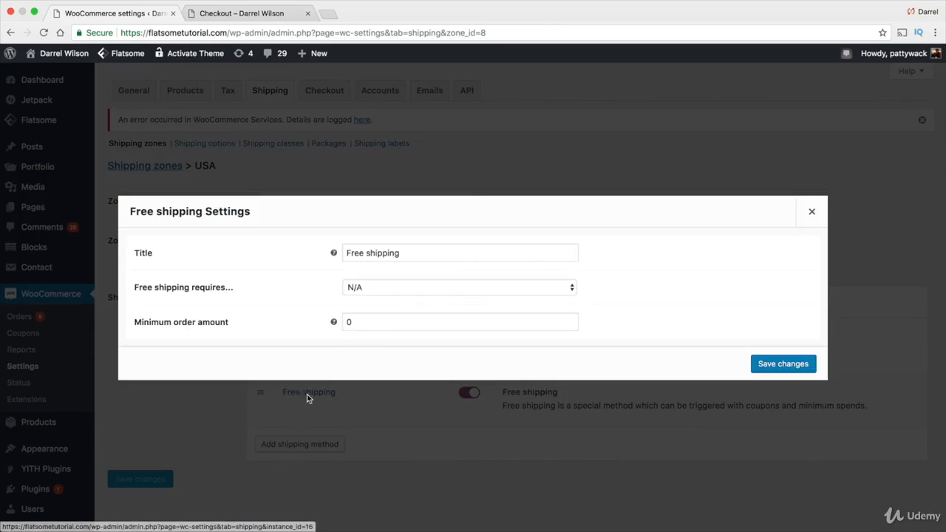
left_click(390, 289)
left_click(397, 310)
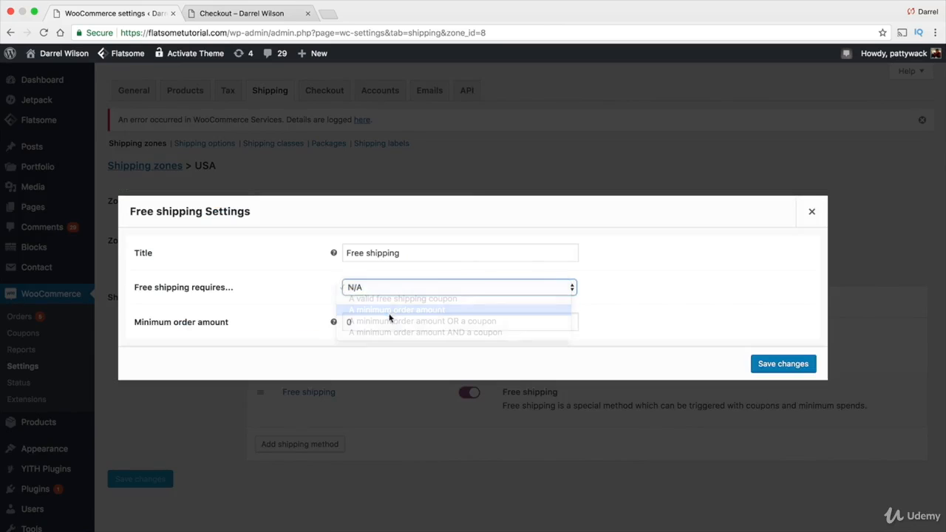
left_click(400, 325)
type("50")
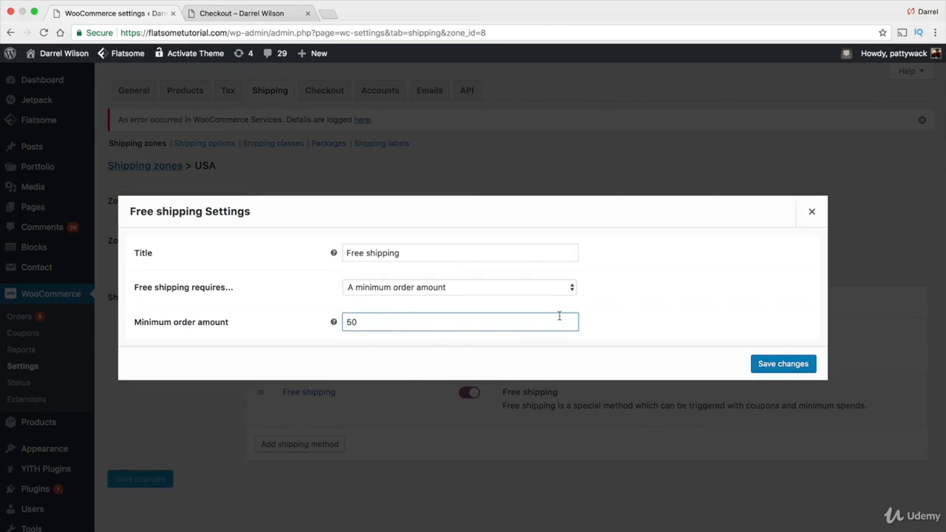
left_click(783, 364)
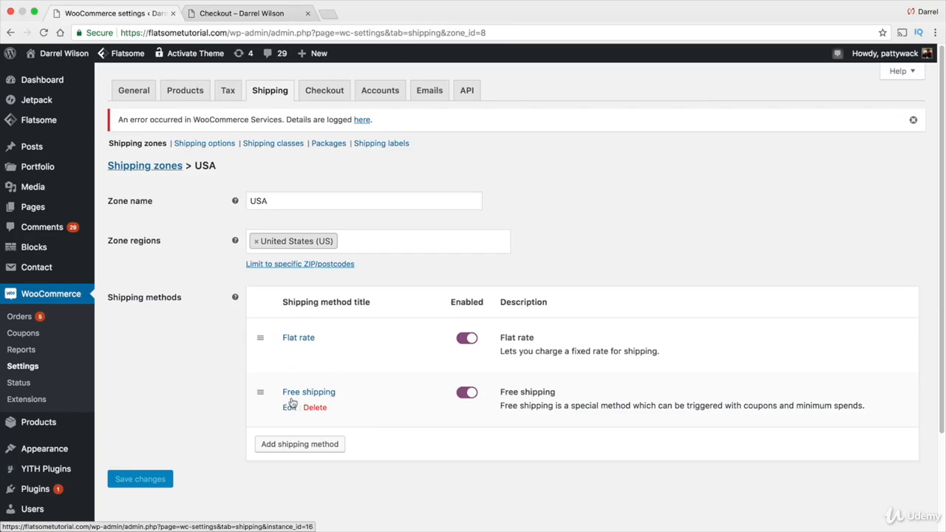
- Change the Free shipping method's minimum order amount to 10 and save its settings
left_click(290, 407)
double_click(365, 323)
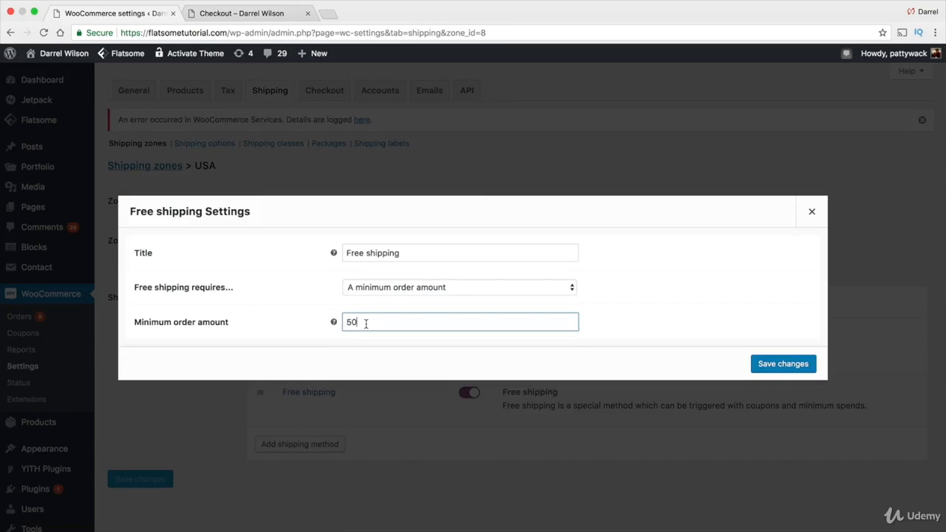
type("10")
left_click(783, 364)
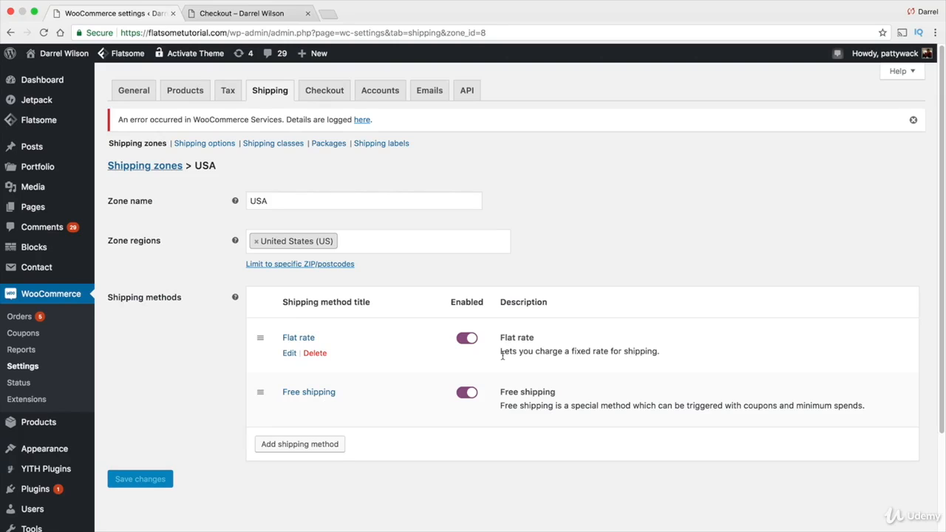
- Set the Flat rate method's "Special Shipping" shipping class cost to [qty] * 30 and save the method's settings
left_click(290, 354)
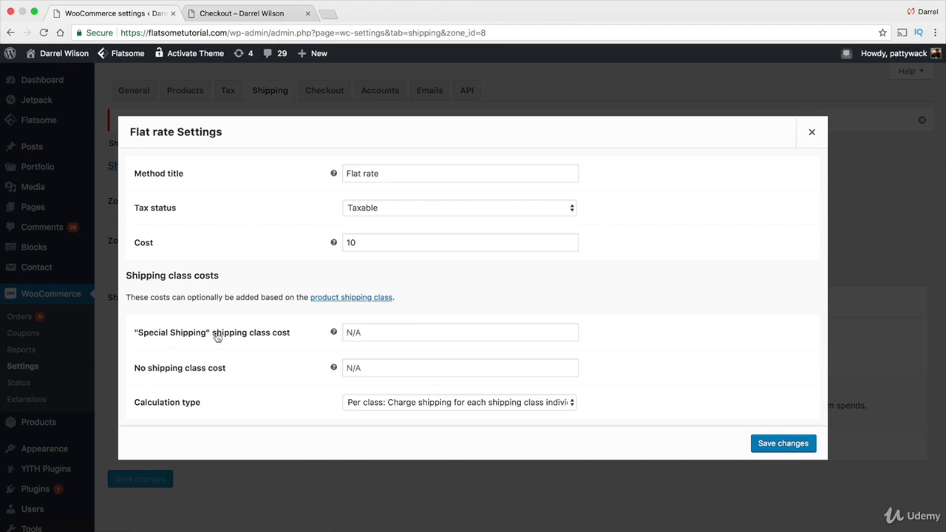
left_click(364, 332)
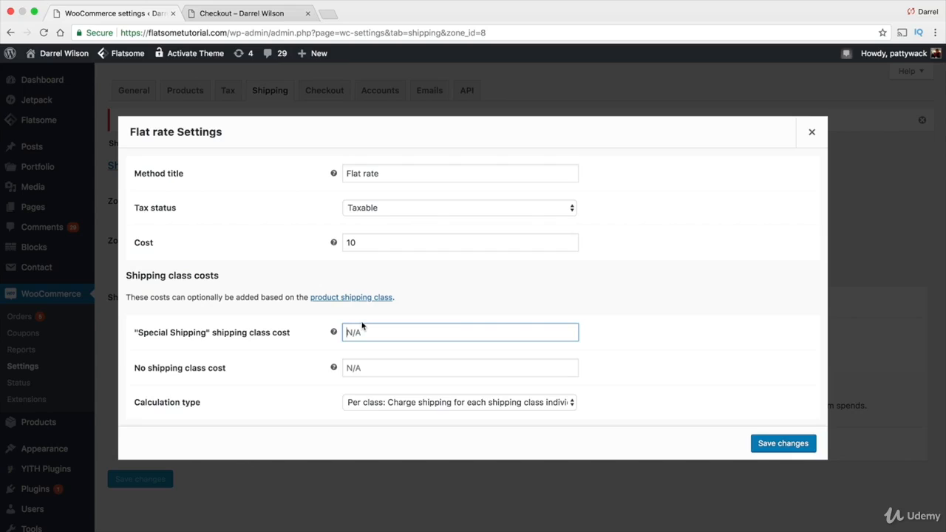
type("20")
double_click(371, 336)
type("[qty] * 3")
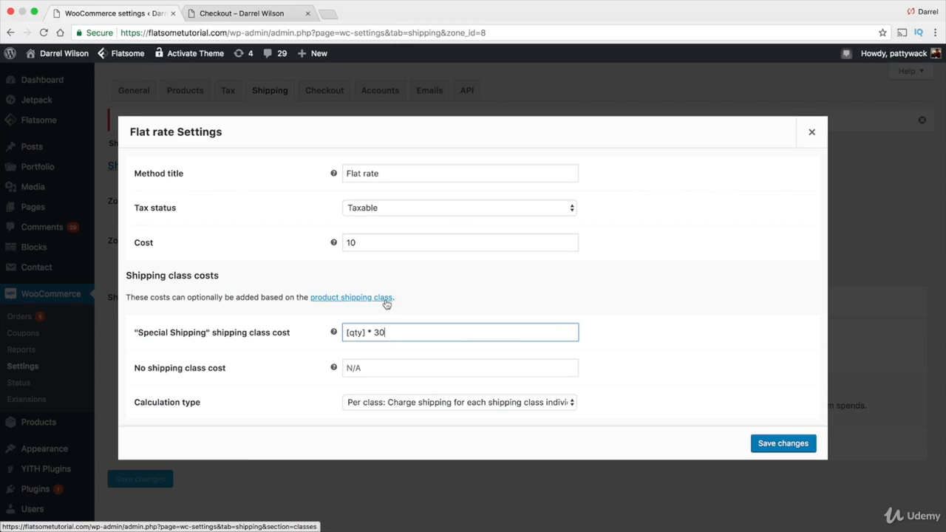
left_click(765, 442)
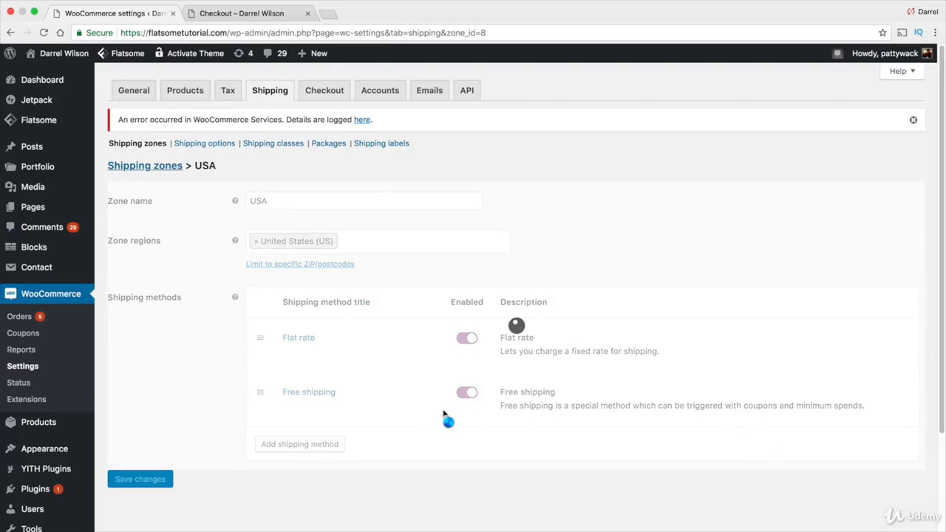
- Open the shopping cart in the storefront and remove the RICKA PULLOVER from it
left_click(248, 13)
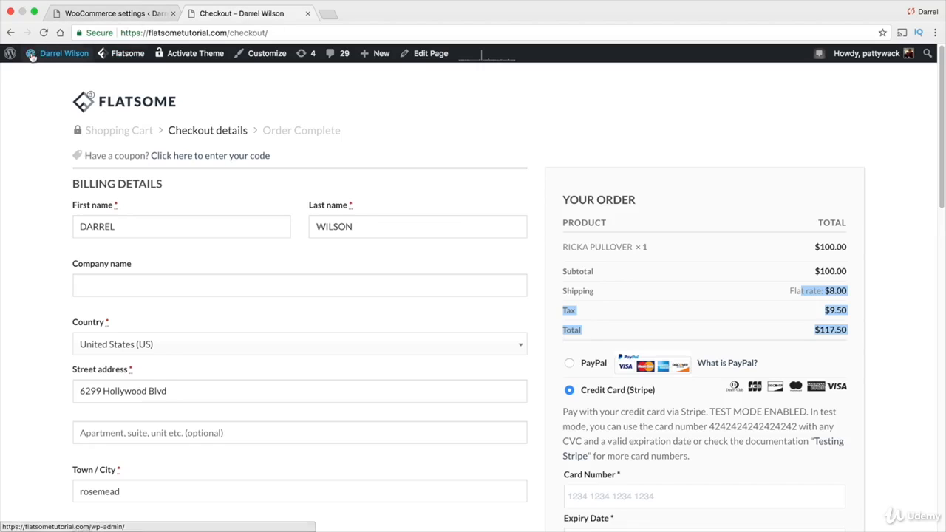
left_click(136, 133)
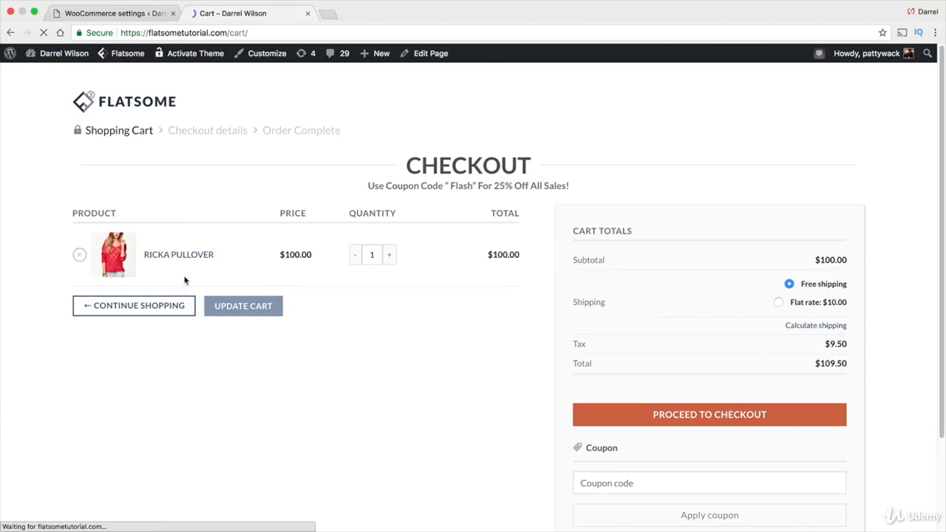
left_click(80, 255)
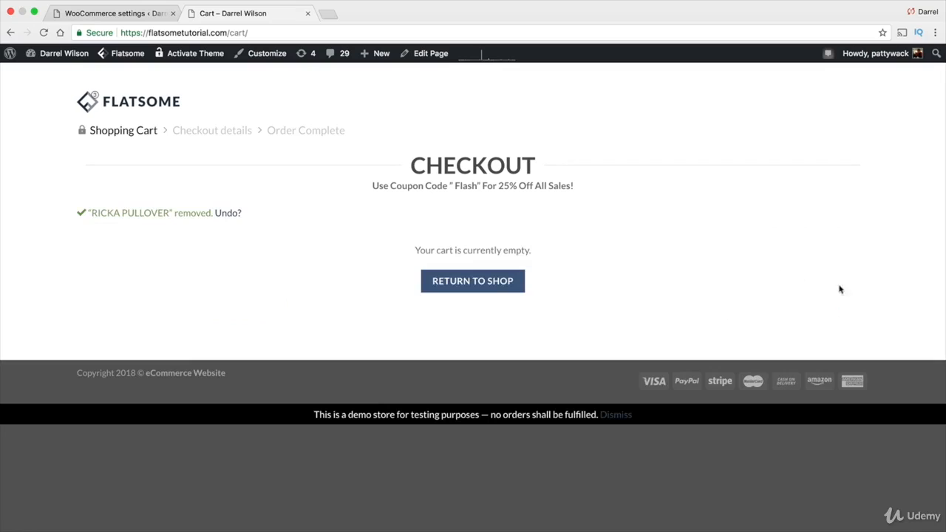
- Return to the shop, add one Girls Shirt to the cart from its product page, and view the cart
left_click(492, 280)
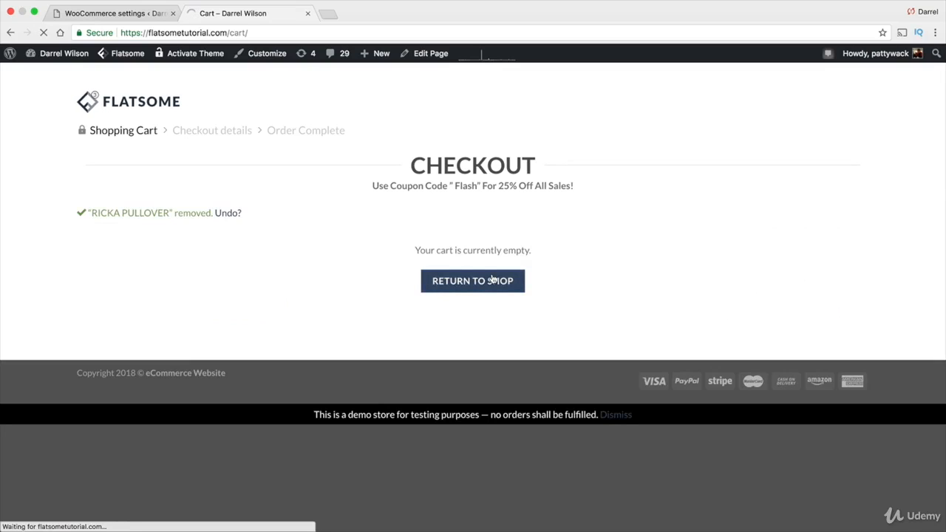
scroll(416, 328, "down", 1)
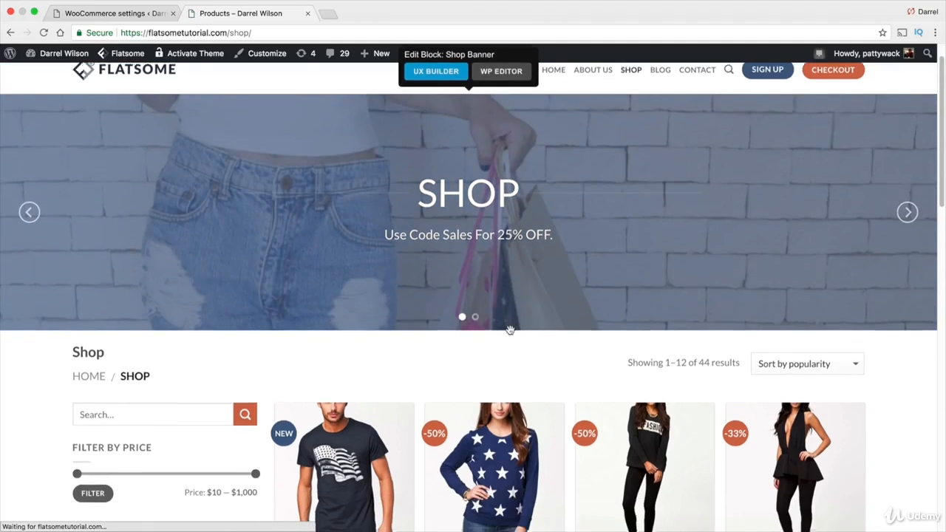
scroll(510, 329, "down", 5)
scroll(507, 312, "up", 3)
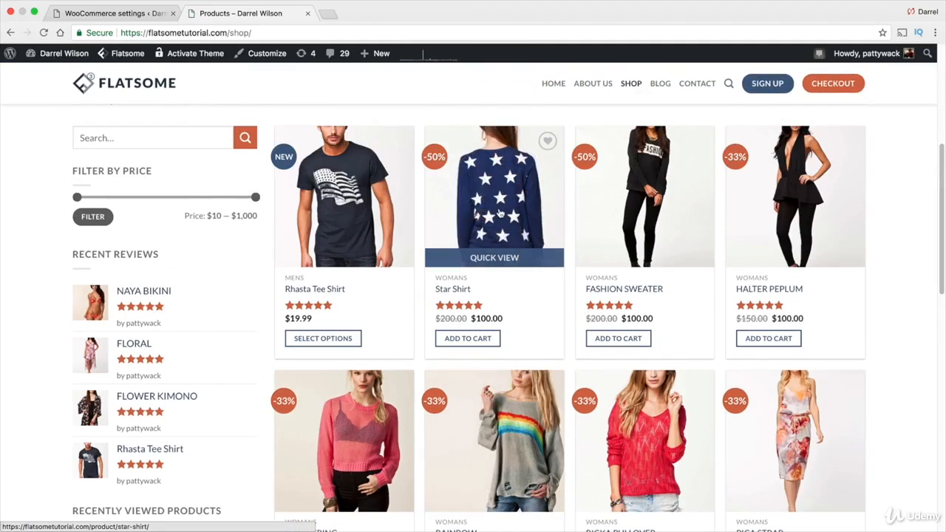
scroll(190, 348, "down", 3)
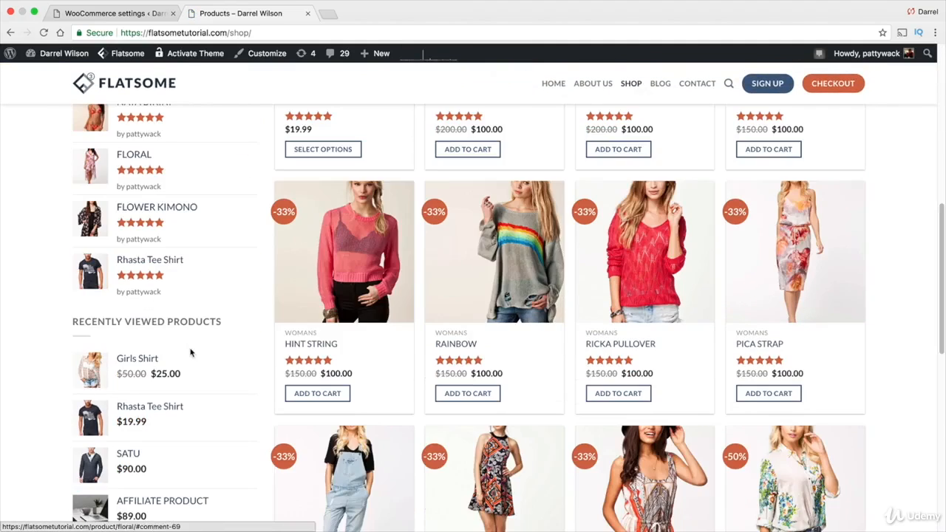
left_click(145, 358)
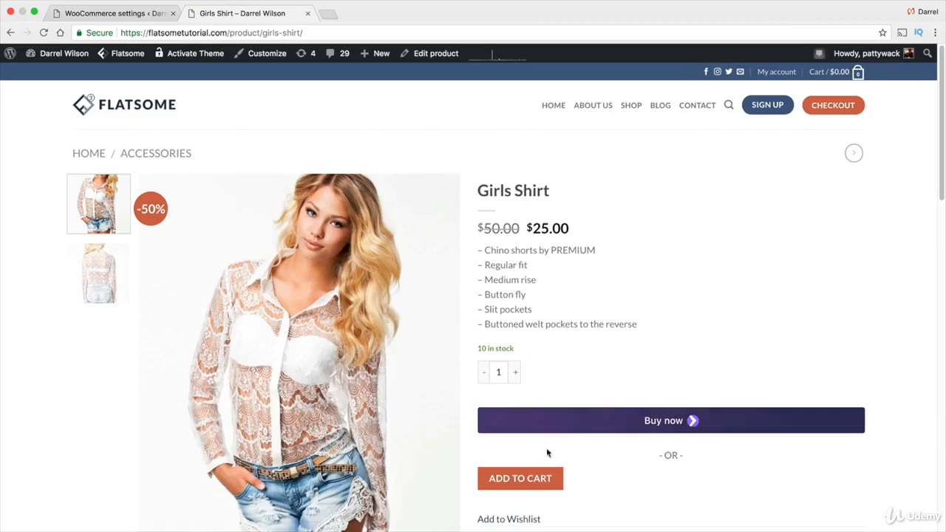
left_click(530, 478)
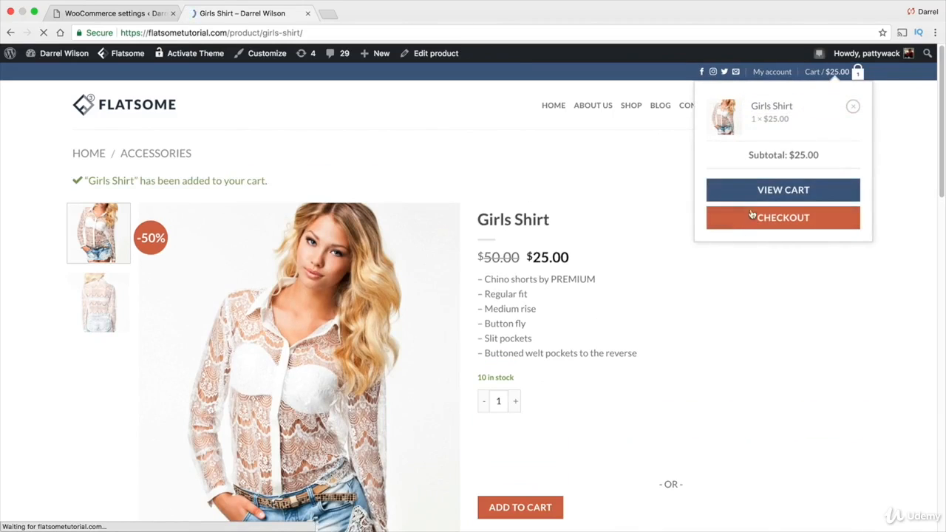
left_click(776, 191)
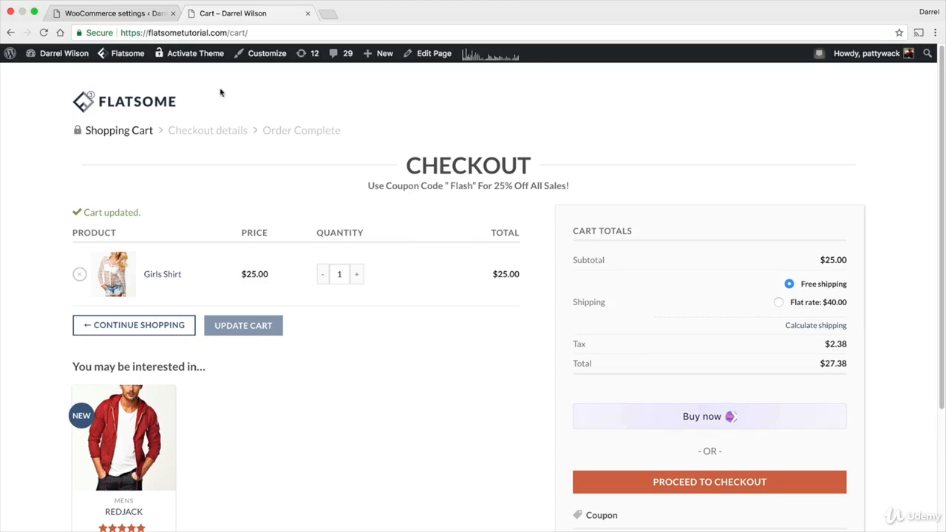
- In the USA zone's Flat rate settings, set the "Special Shipping" shipping class cost to [cost] * .15
left_click(148, 18)
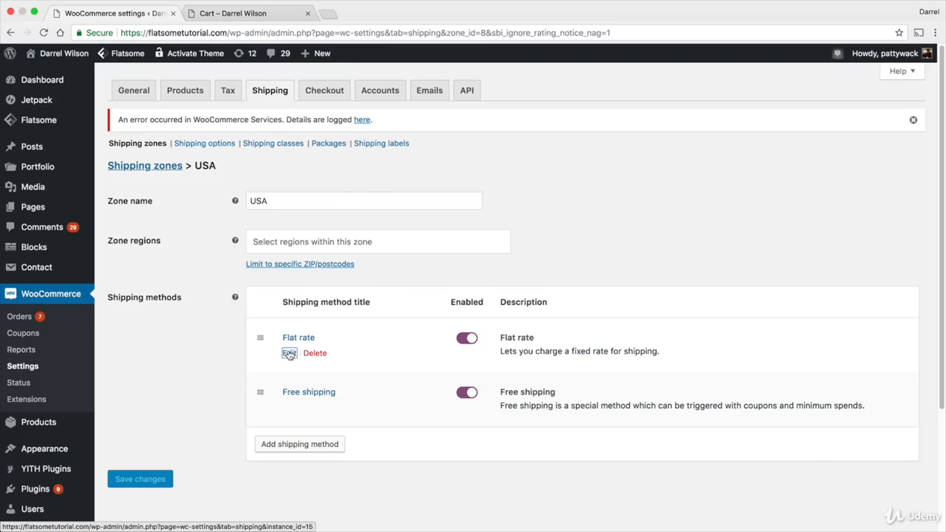
left_click(289, 353)
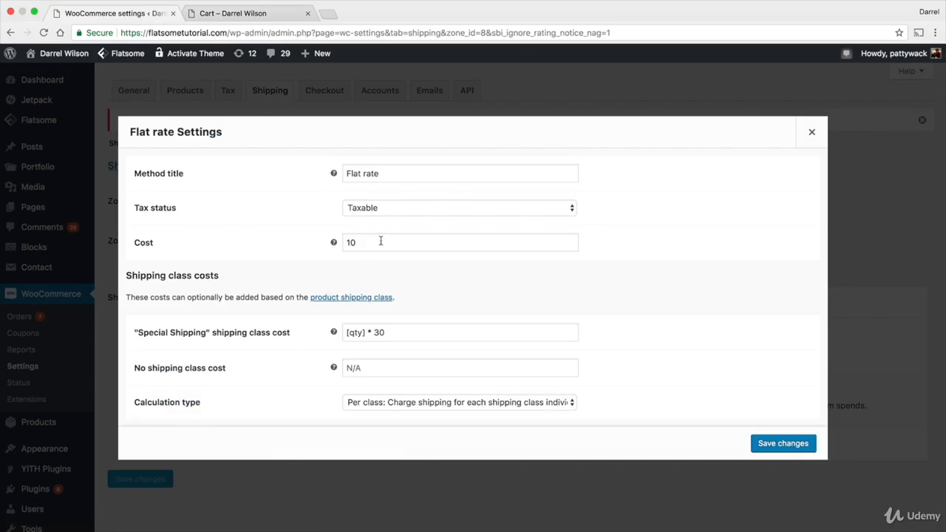
triple_click(412, 332)
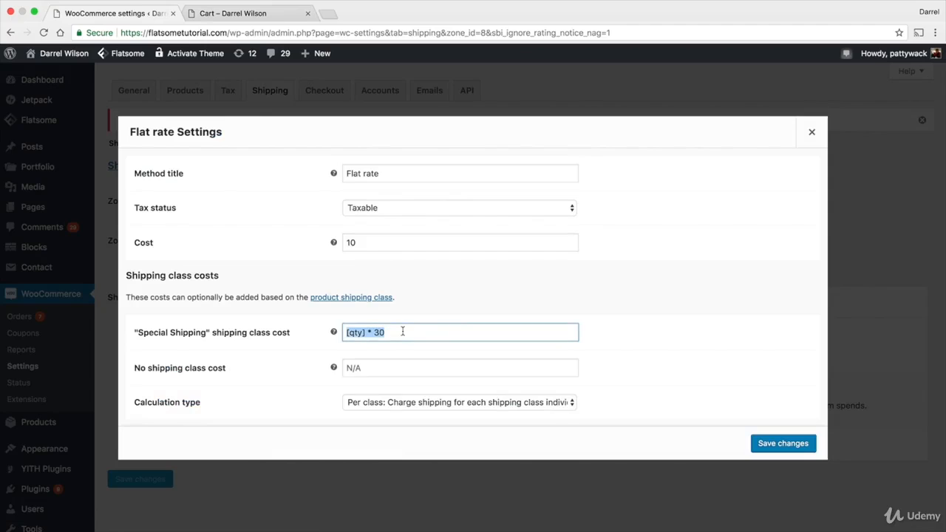
type("[")
key("Down")
key("Down")
key("Down")
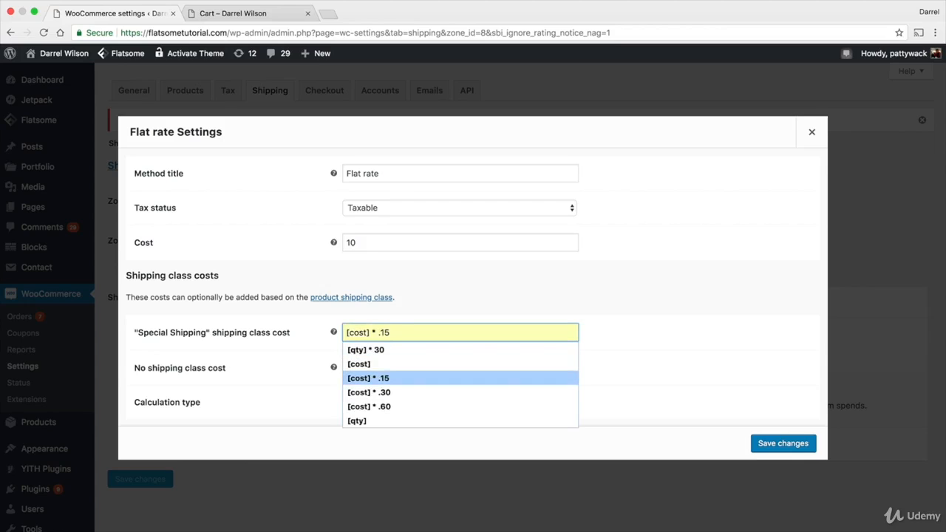
key("Return")
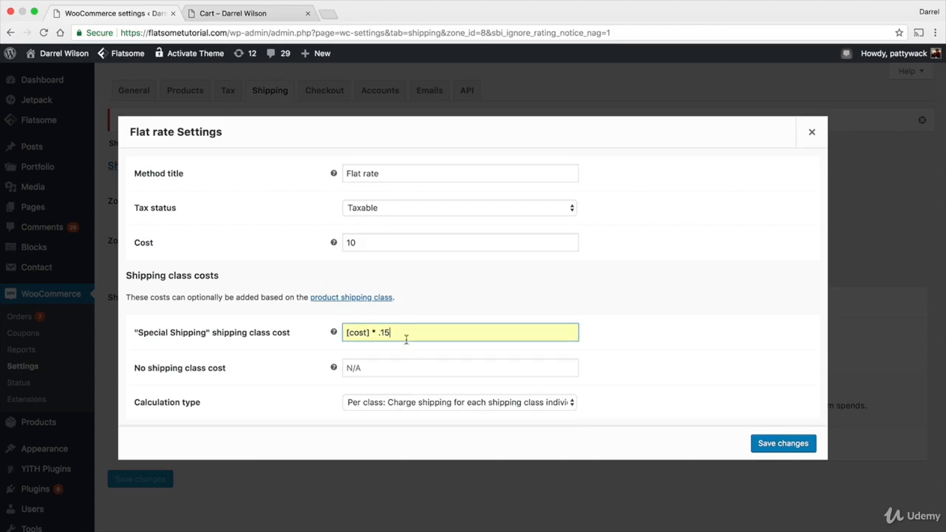
- Set the Flat rate method's no shipping class cost to 20 and save the method's settings
left_click(406, 367)
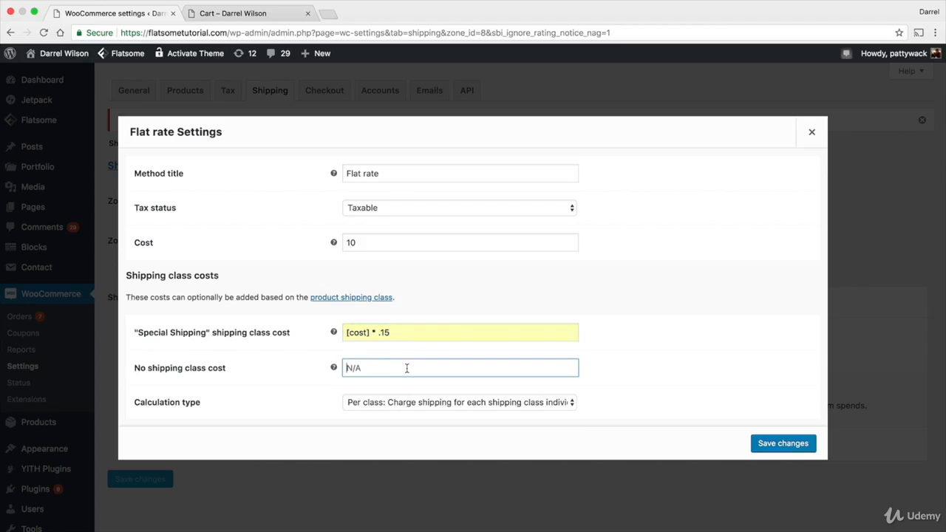
type("20")
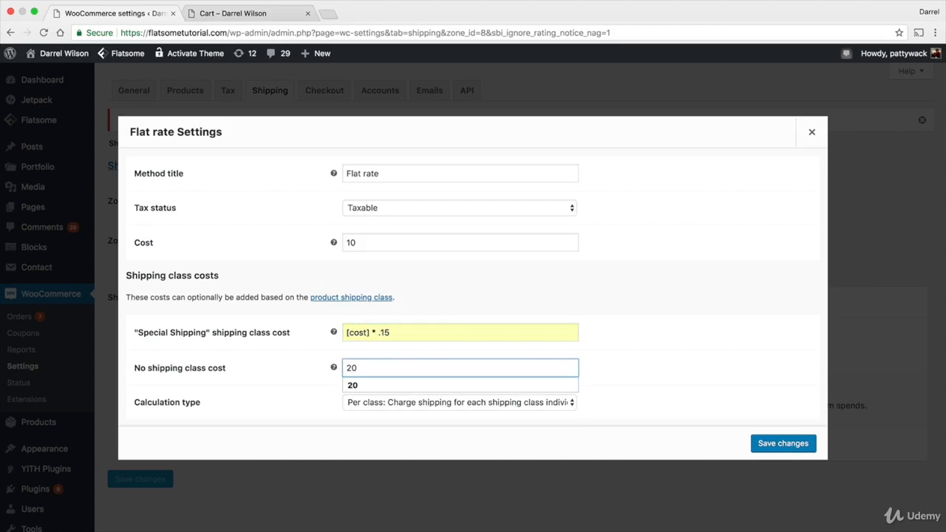
left_click(399, 385)
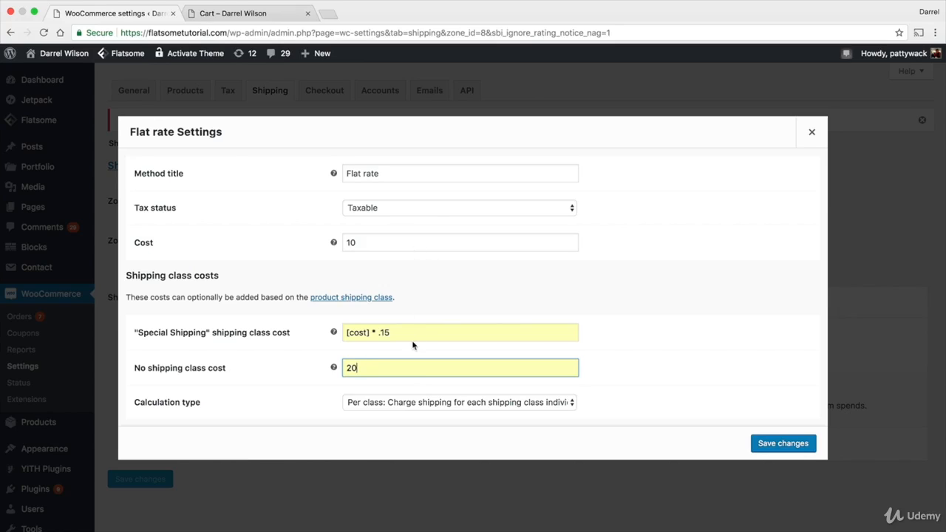
left_click(237, 13)
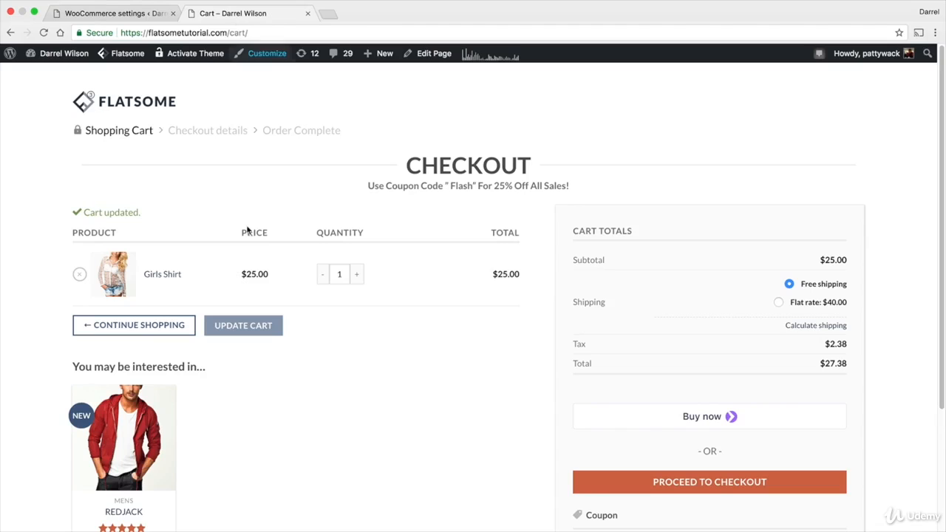
left_click(111, 14)
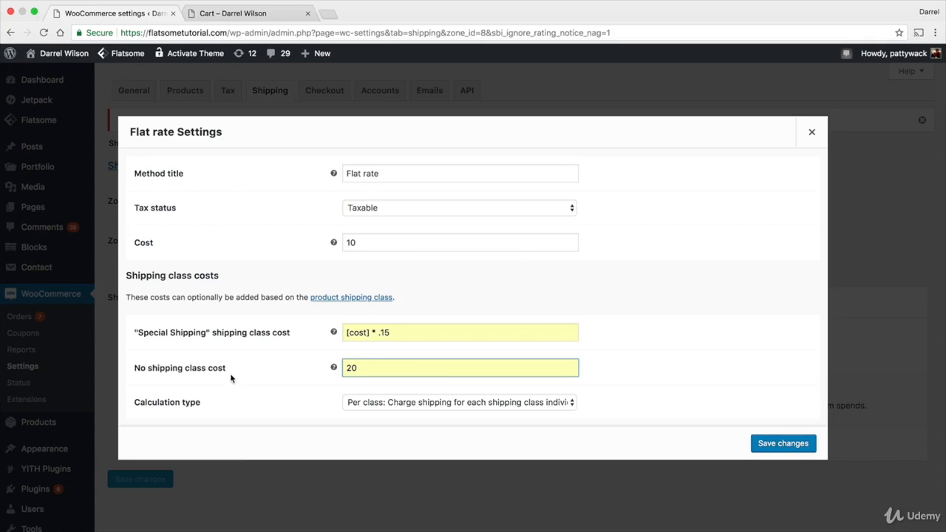
double_click(363, 372)
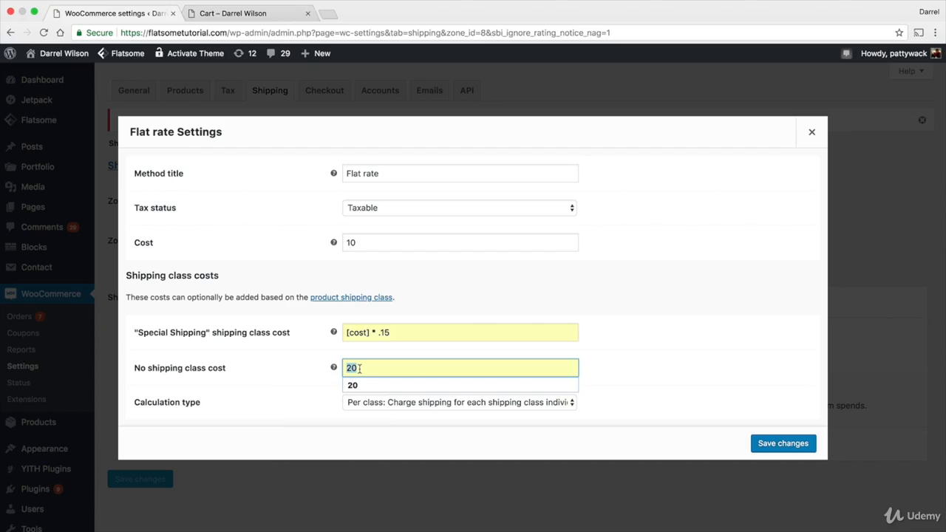
left_click(791, 450)
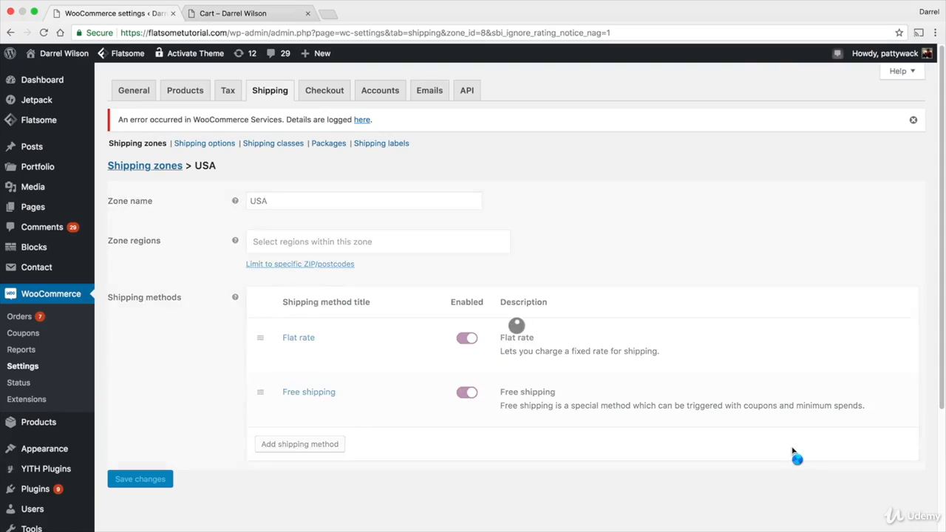
- Remove the Girls Shirt from the storefront cart, and add the Star Shirt and the SWEATER from the shop page
left_click(270, 16)
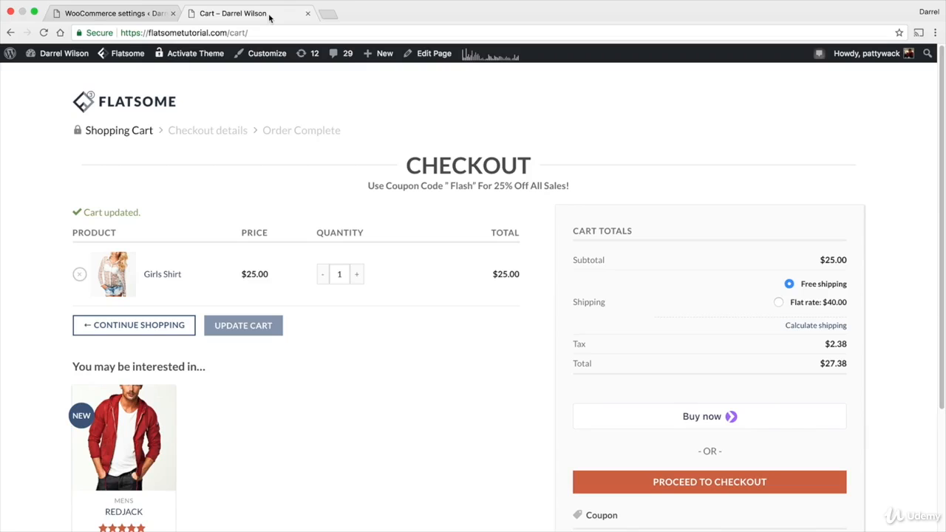
left_click(83, 276)
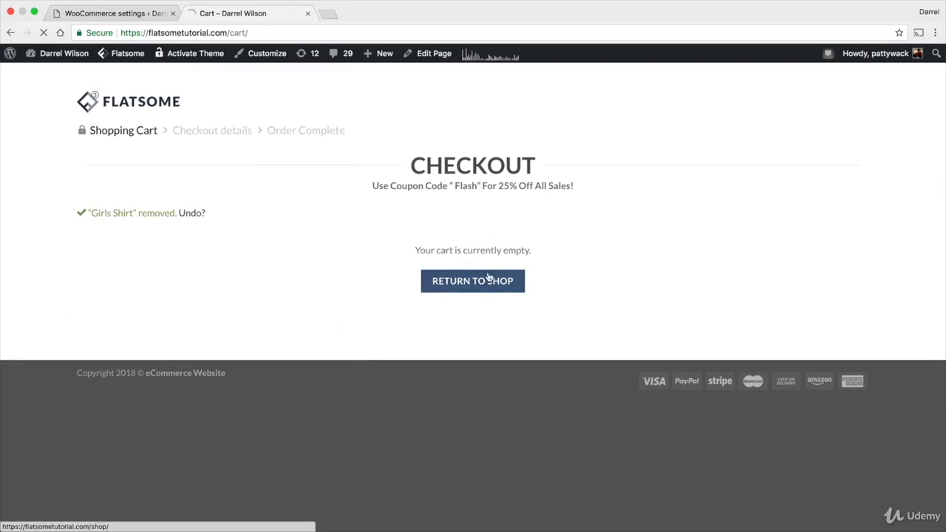
left_click(465, 287)
scroll(463, 288, "down", 5)
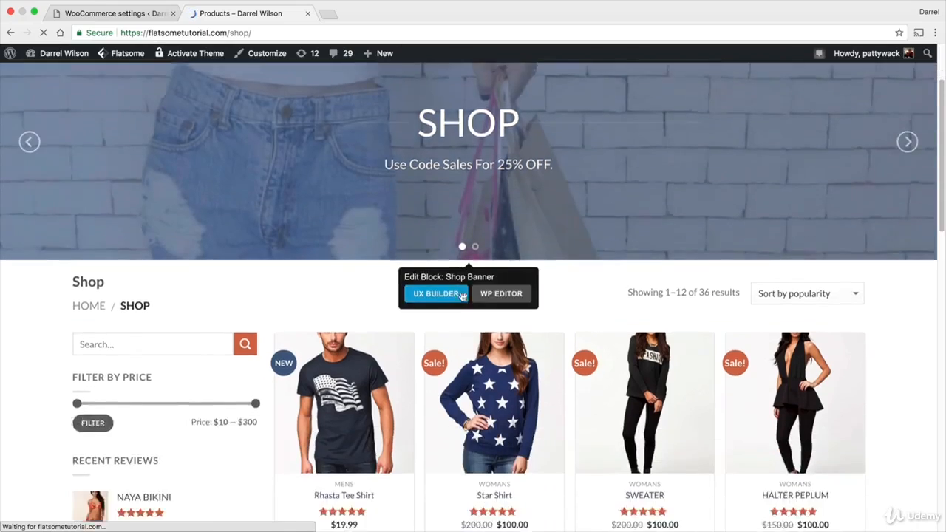
left_click(465, 299)
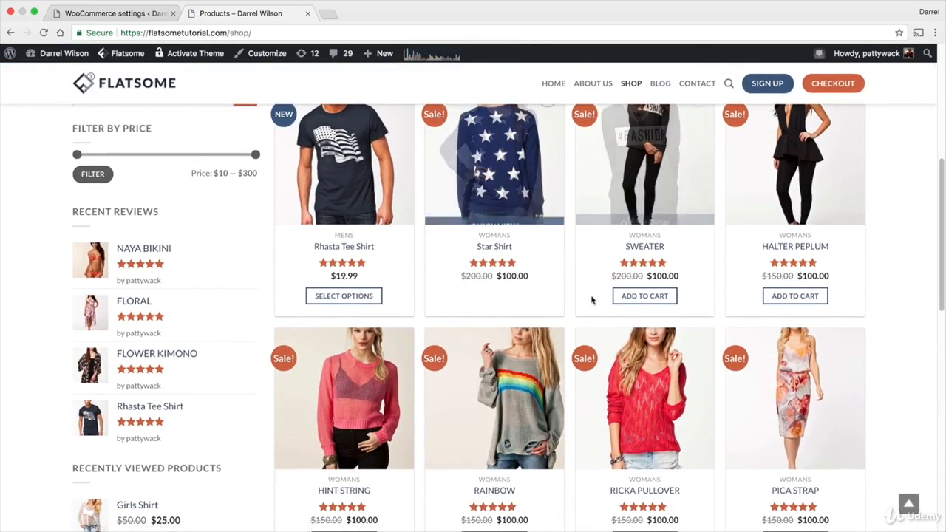
scroll(598, 318, "up", 2)
scroll(629, 414, "up", 1)
left_click(644, 473)
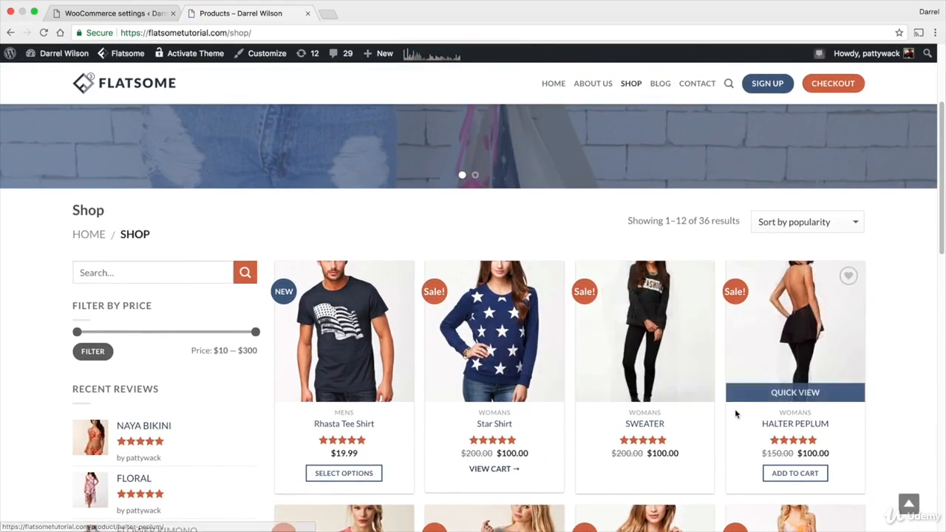
- Add one Girls Shirt to the cart from its product page and view the cart
scroll(701, 403, "down", 7)
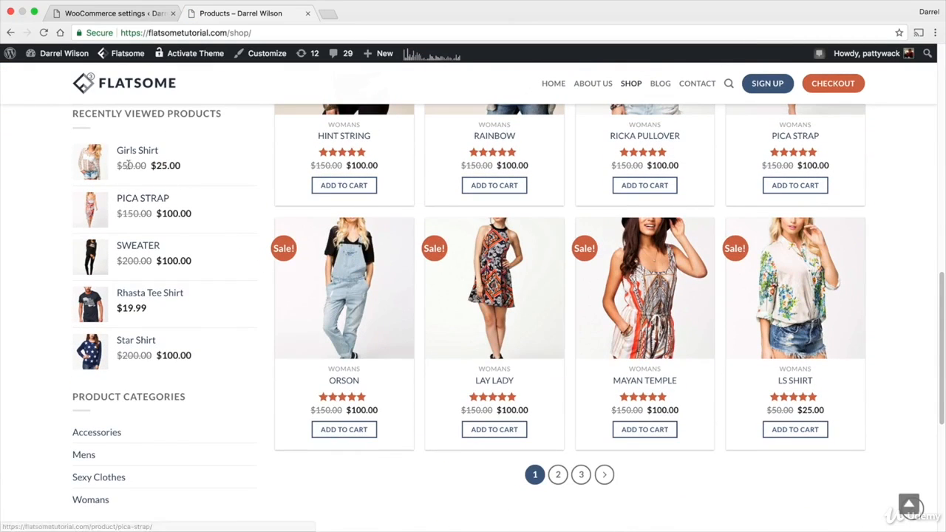
left_click(127, 155)
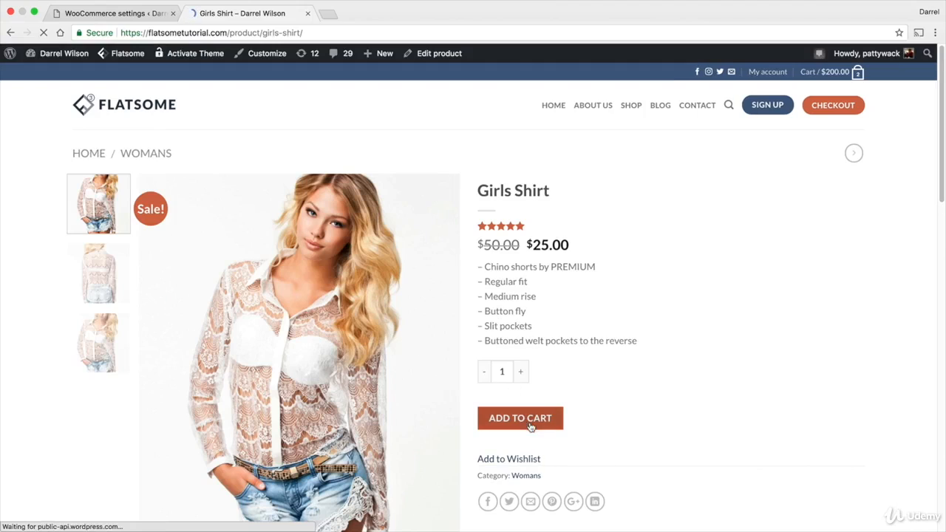
left_click(520, 420)
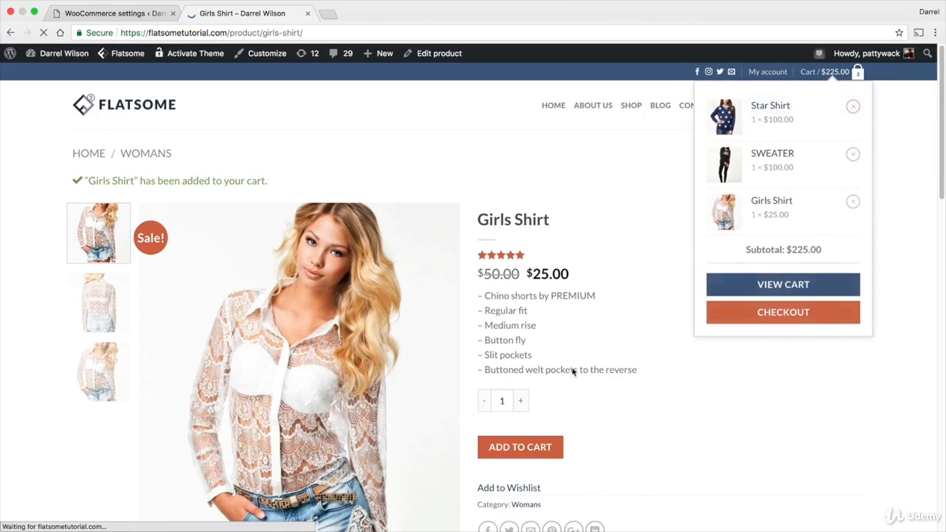
left_click(793, 287)
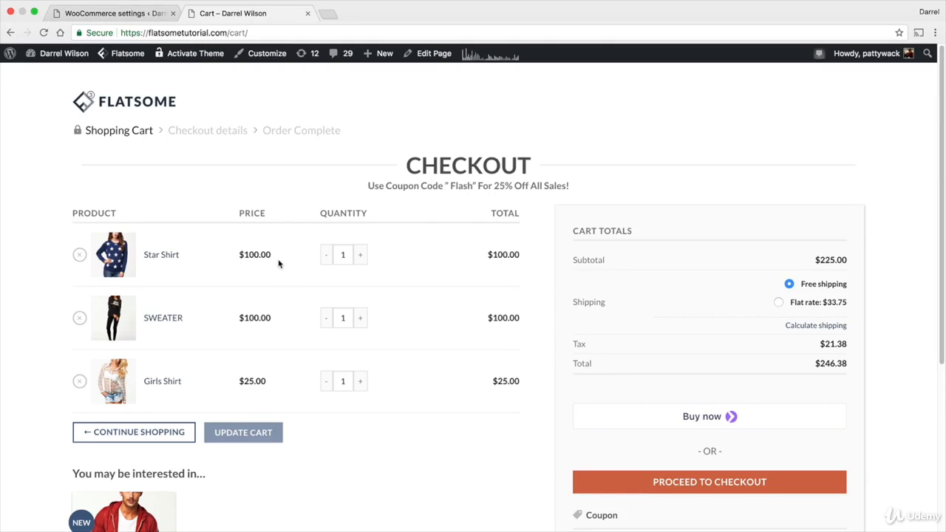
- Compare the Flat rate method's shipping class costs in the USA zone with the flat rate charged in the storefront cart
left_click(128, 15)
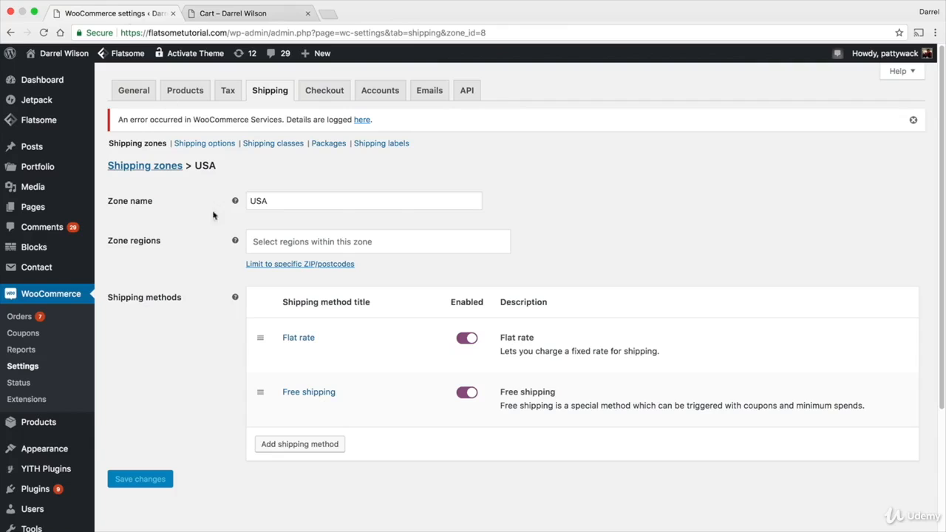
left_click(289, 351)
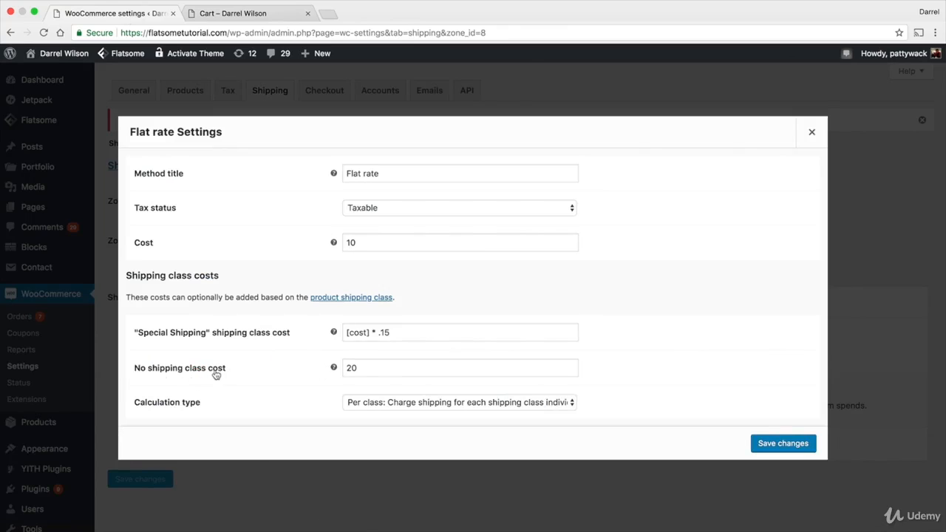
left_click(252, 12)
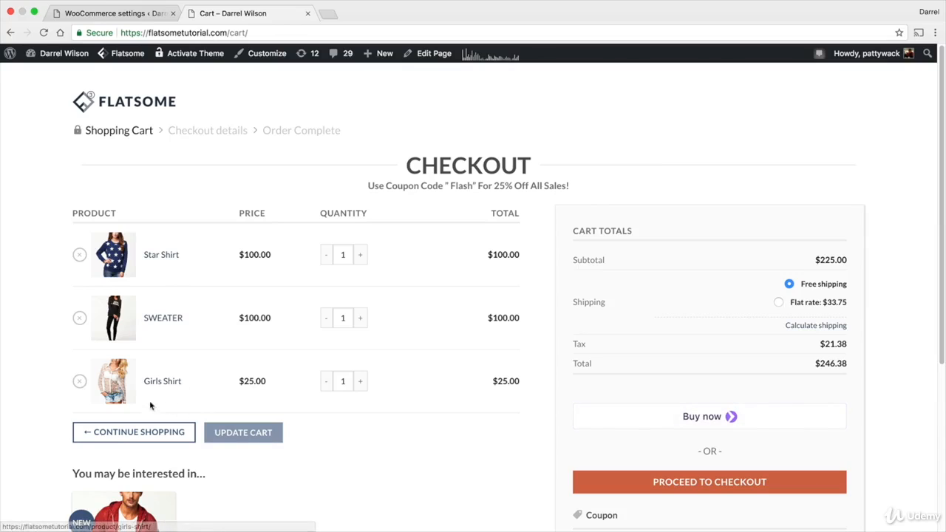
left_click(139, 16)
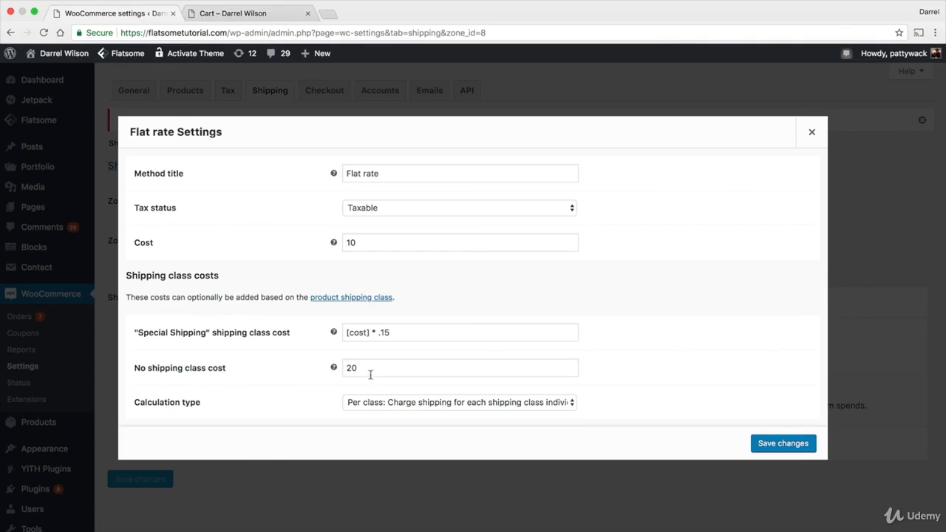
- Check the Special Shipping class cost formula against the storefront cart's shipping charge, and select Flat rate as the cart's shipping option
left_click_drag(405, 334, 345, 333)
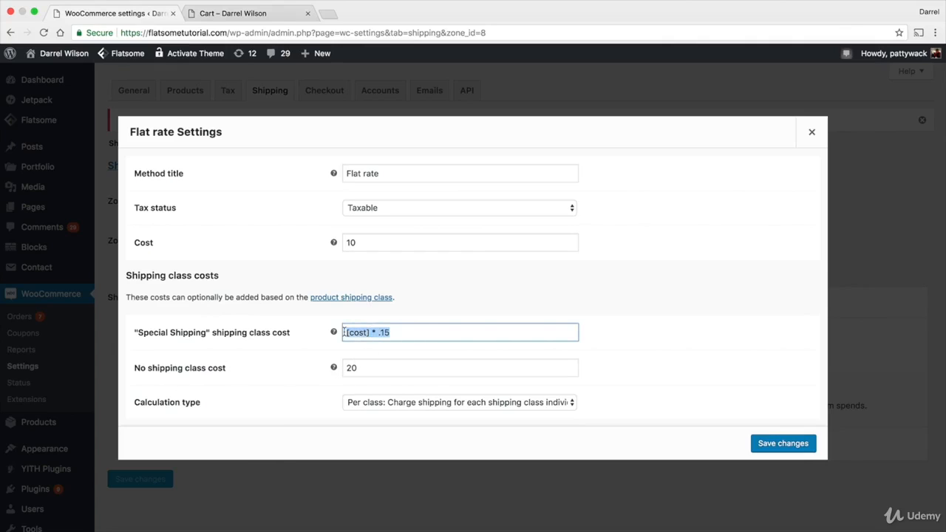
left_click(275, 14)
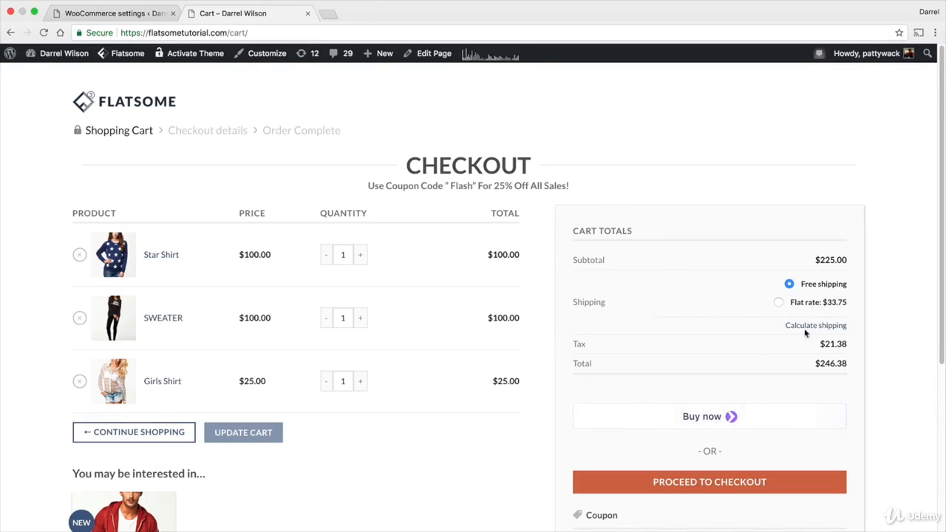
left_click_drag(823, 303, 846, 304)
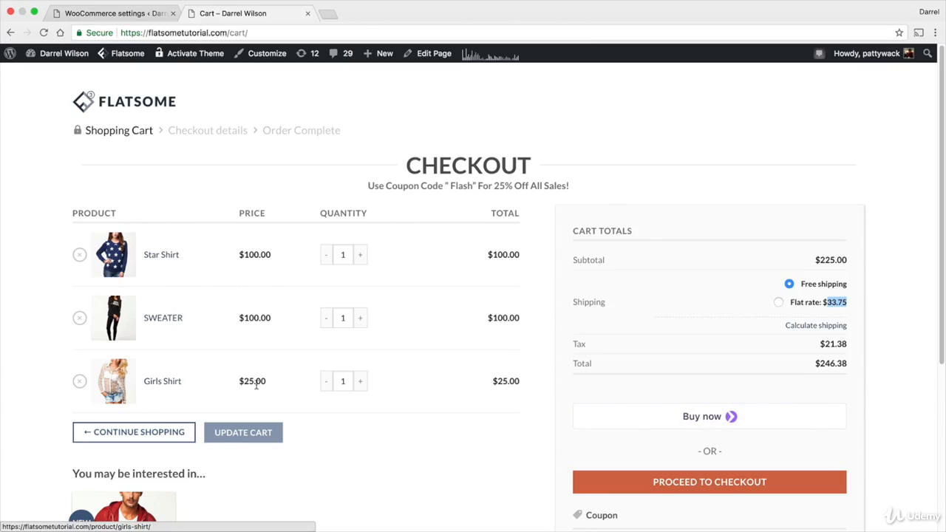
left_click(845, 302)
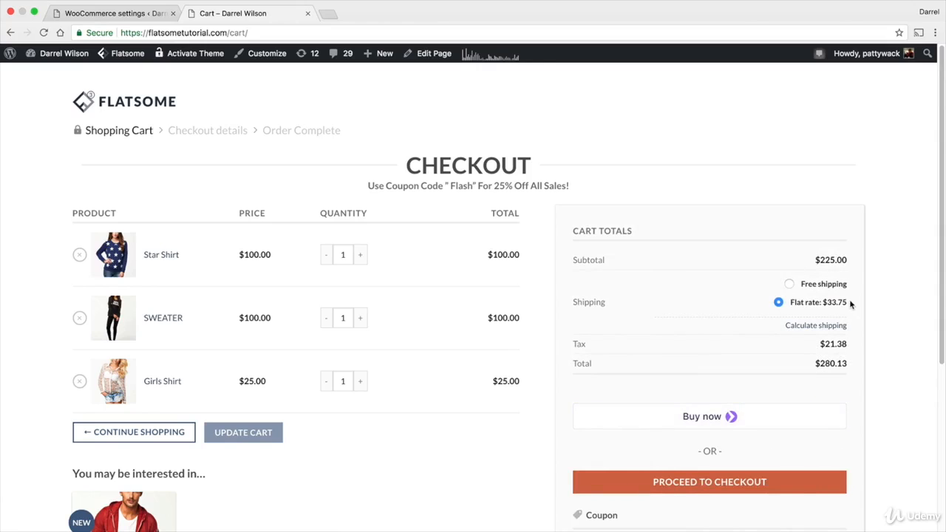
- Save the Flat rate method's settings in the USA shipping zone and return to the storefront cart
left_click(138, 16)
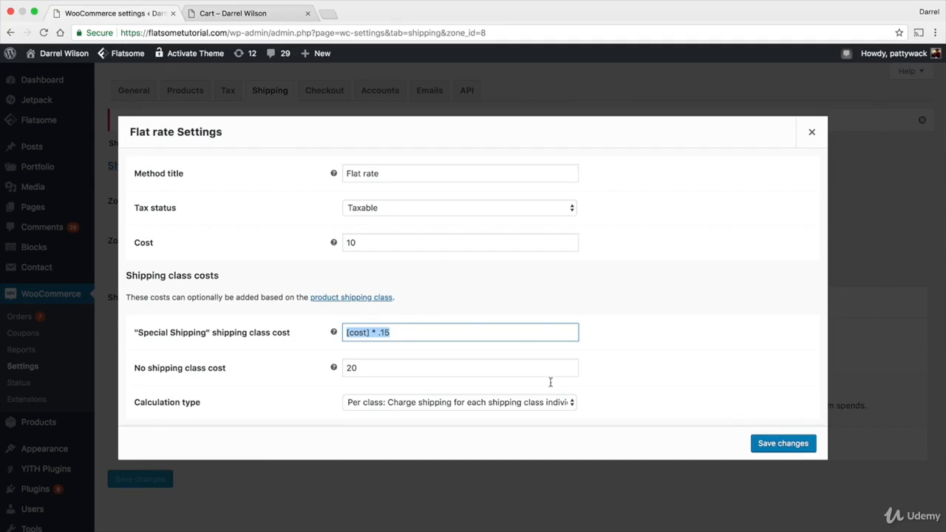
left_click(794, 444)
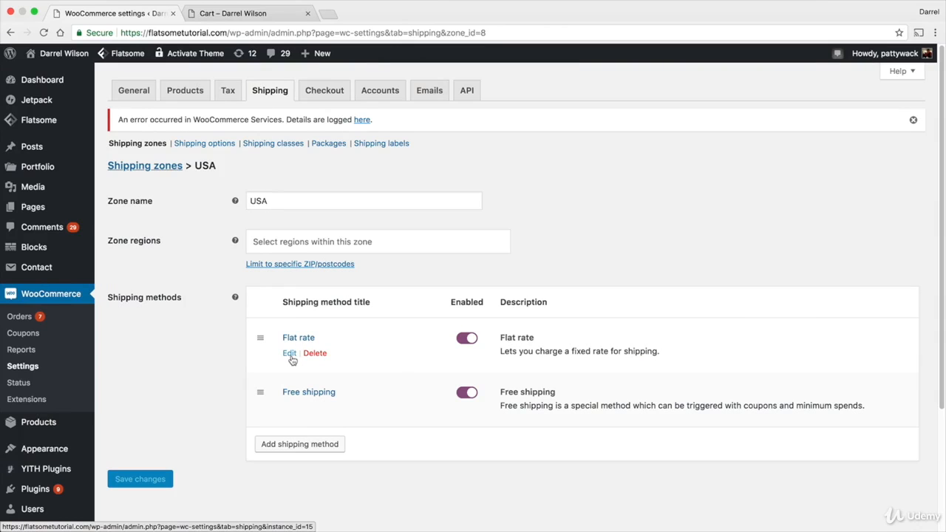
left_click(246, 16)
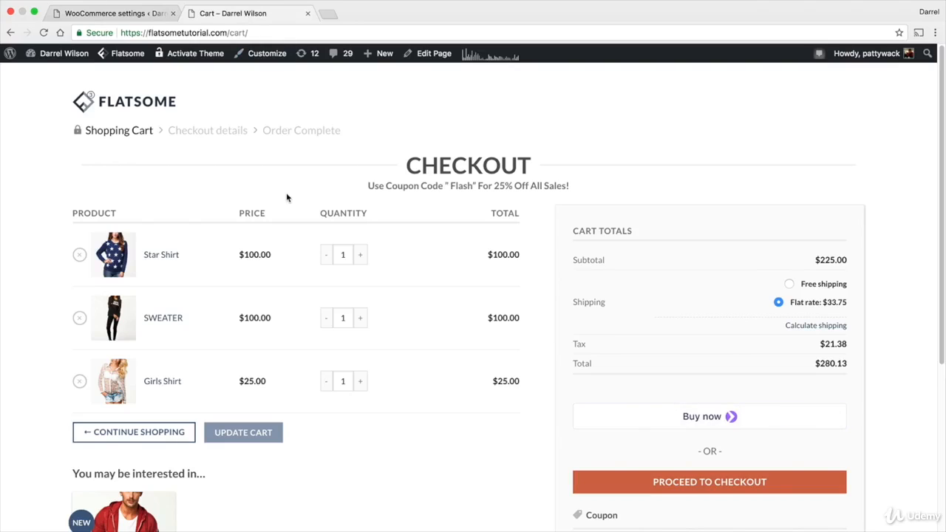